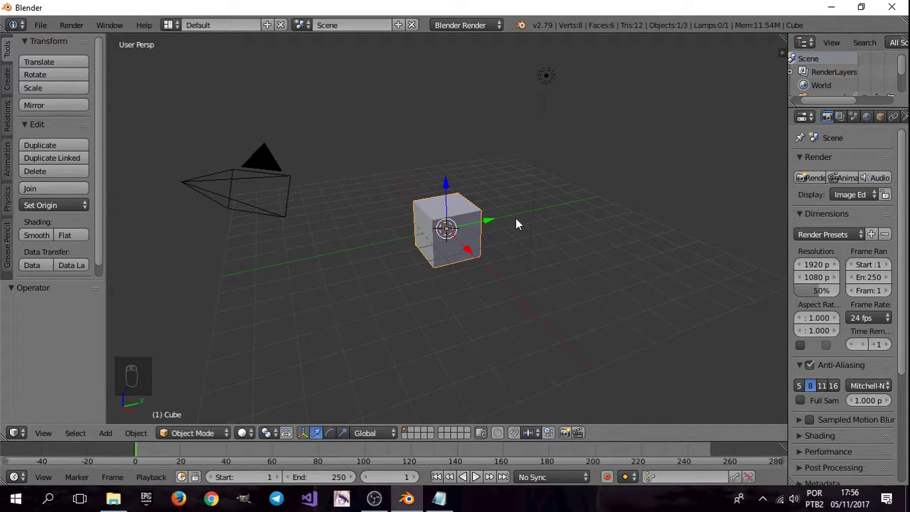
Step: Delete the default camera and the lamp from the scene, keeping only the cube
scroll(463, 242, up, 4)
scroll(464, 242, down, 5)
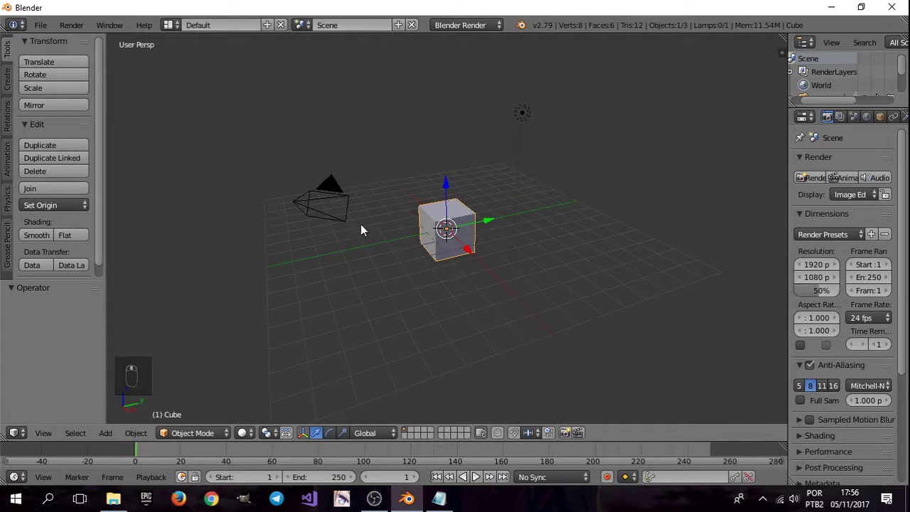
right_click(340, 211)
key(x)
click(339, 211)
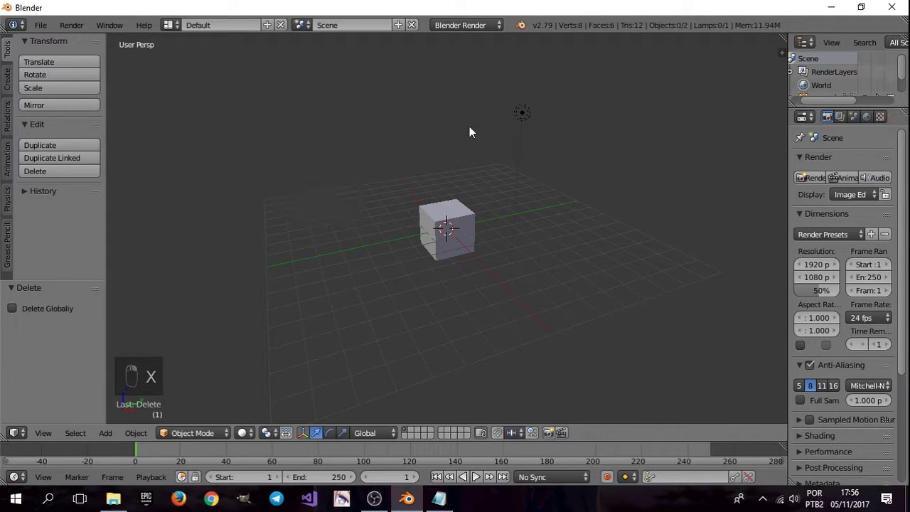
right_click(523, 112)
key(x)
click(526, 114)
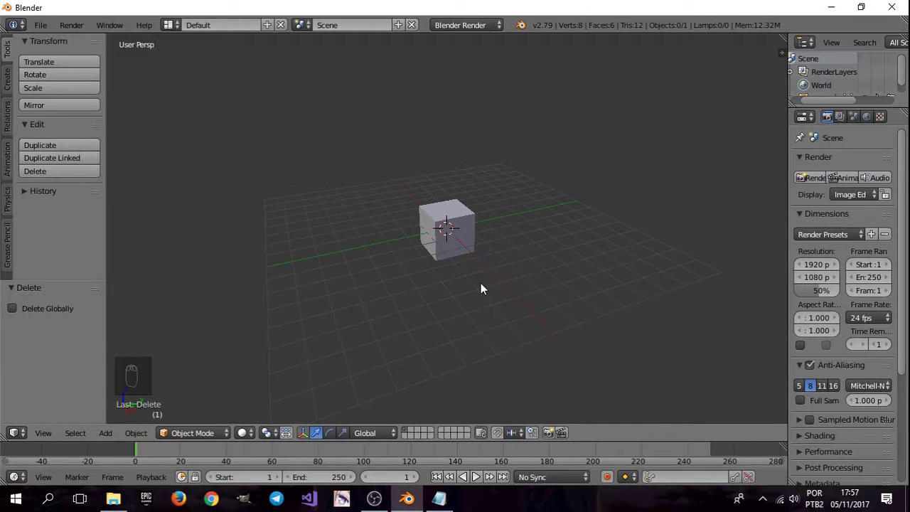
Step: Select the cube and switch it to Edit Mode
scroll(455, 230, up, 4)
scroll(486, 262, up, 1)
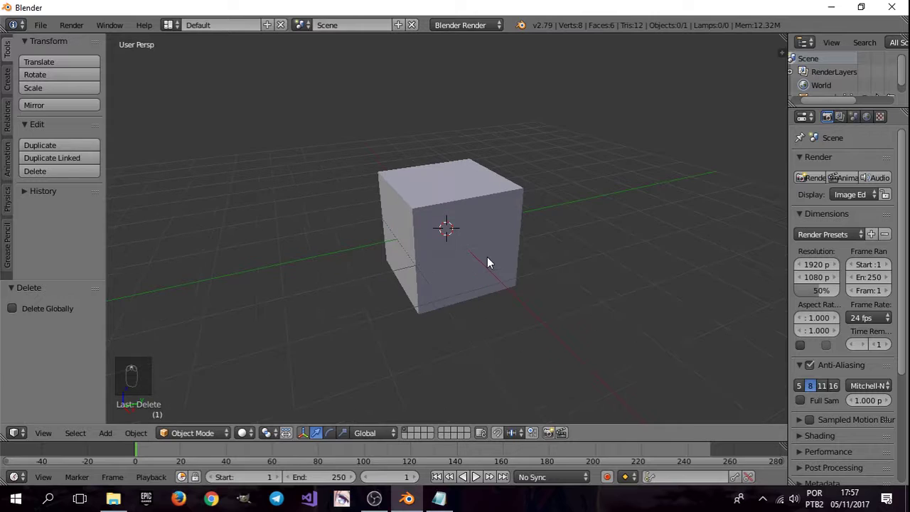
right_click(488, 242)
key(Tab)
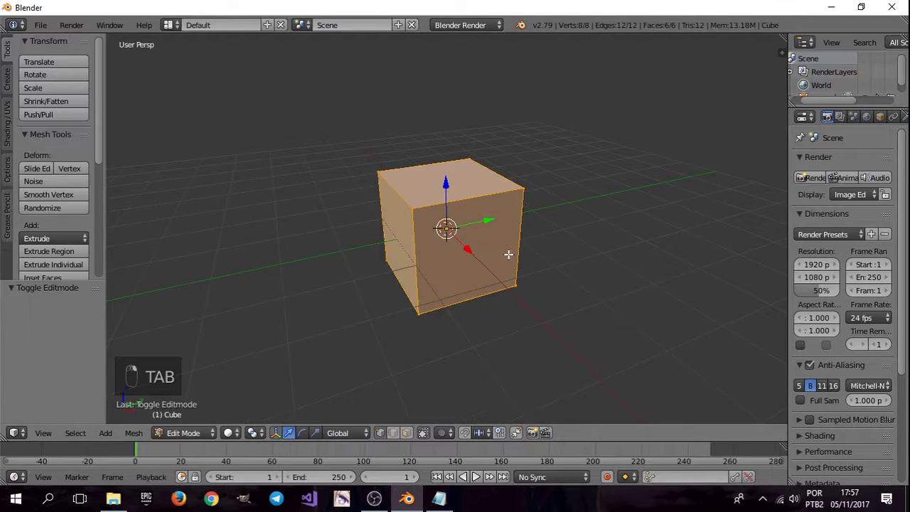
scroll(472, 265, up, 2)
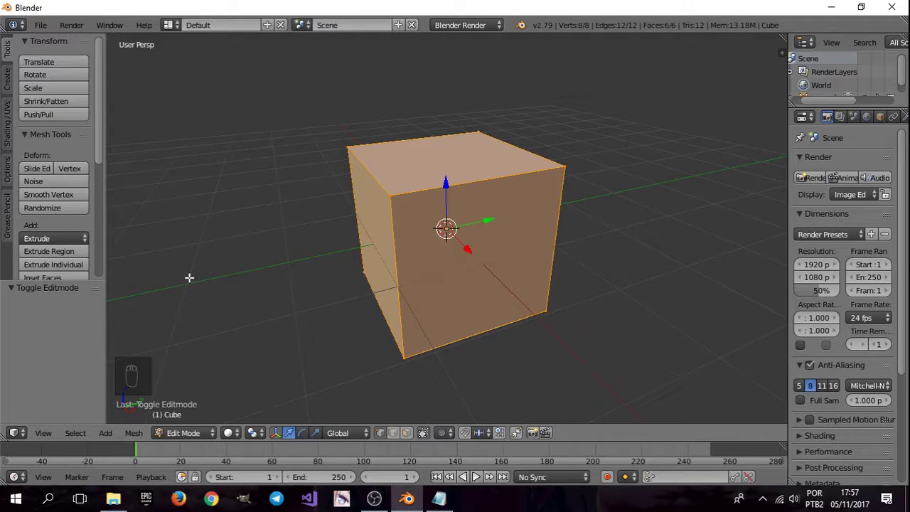
Step: Keep the main area as 3D View, widen the properties area and show the cube's modifier settings
click(17, 433)
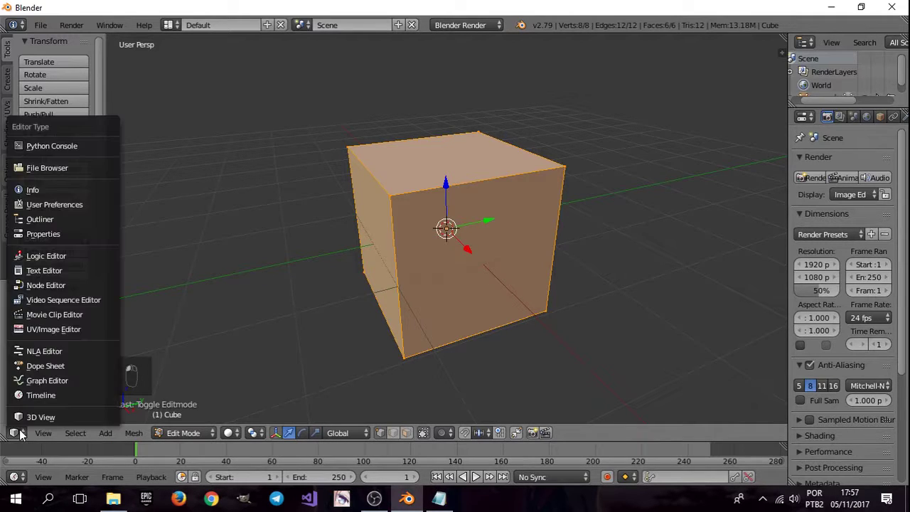
click(56, 416)
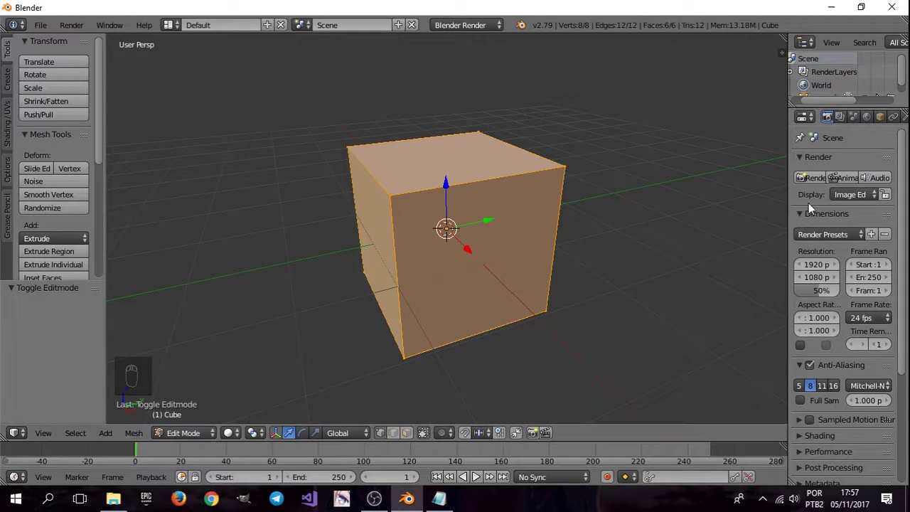
drag(788, 218, 697, 226)
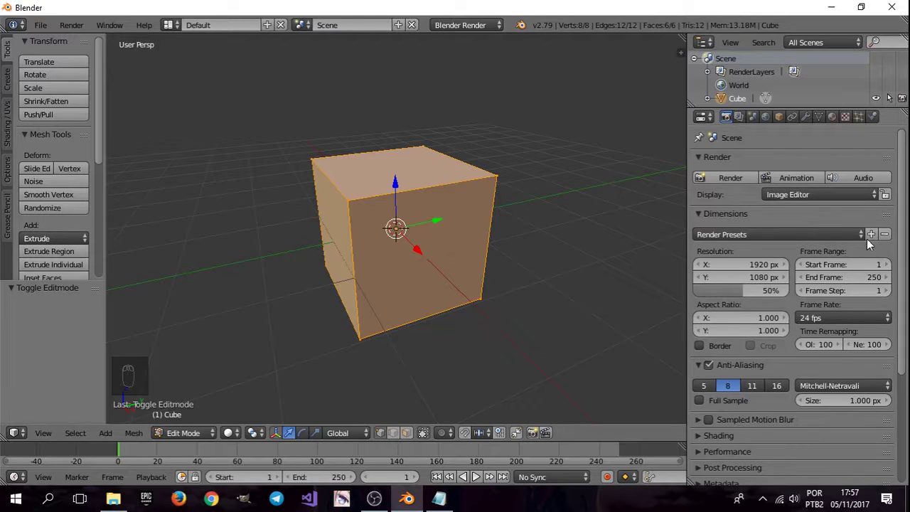
click(805, 117)
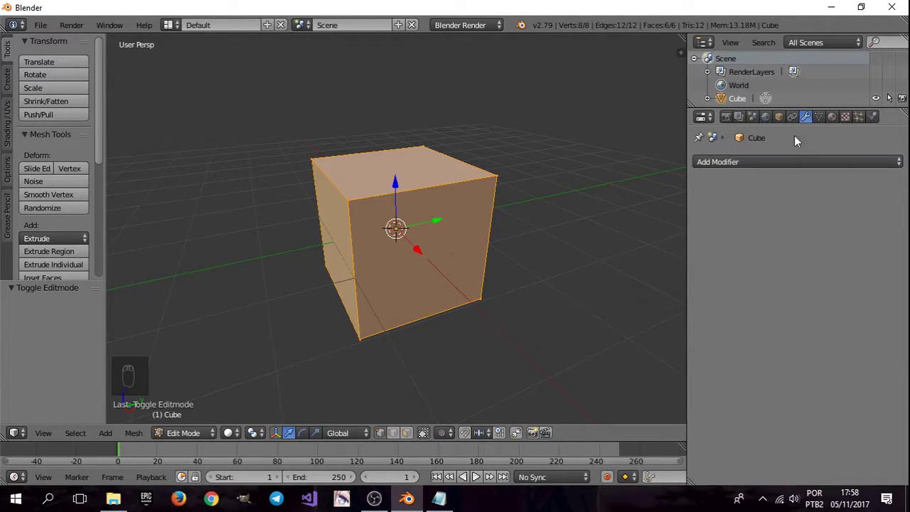
Step: Add a Subdivision Surface modifier to the cube and set its View subdivisions to 3
click(823, 162)
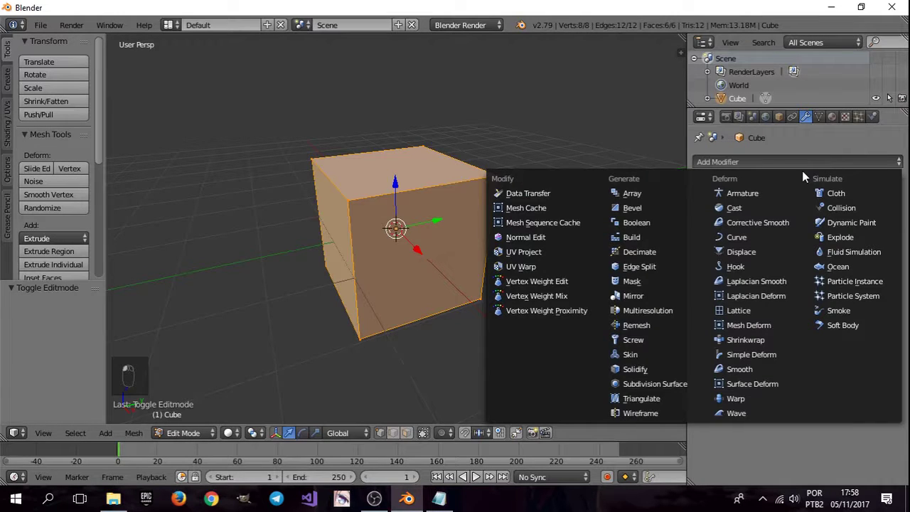
click(762, 162)
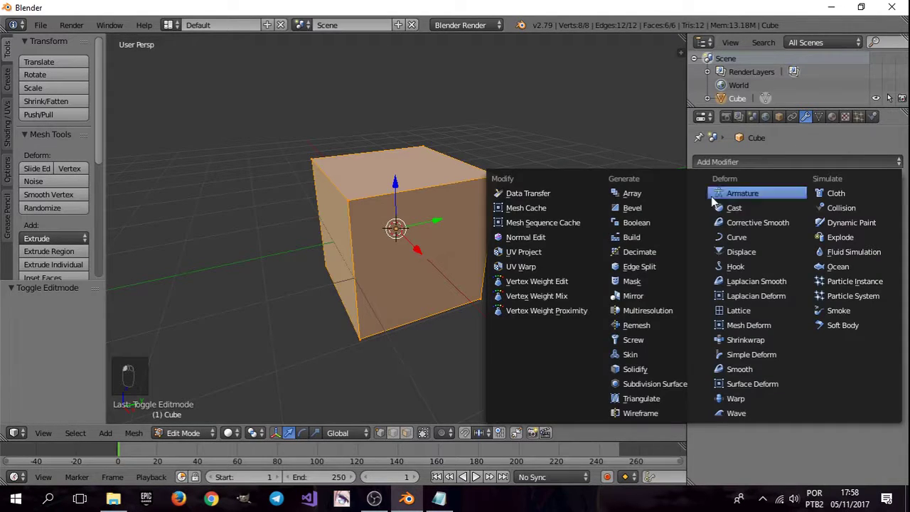
click(643, 382)
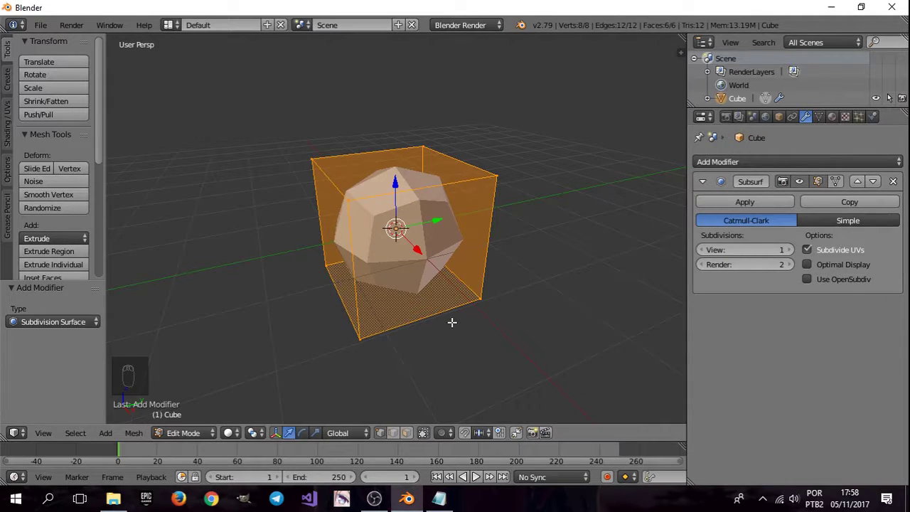
click(788, 250)
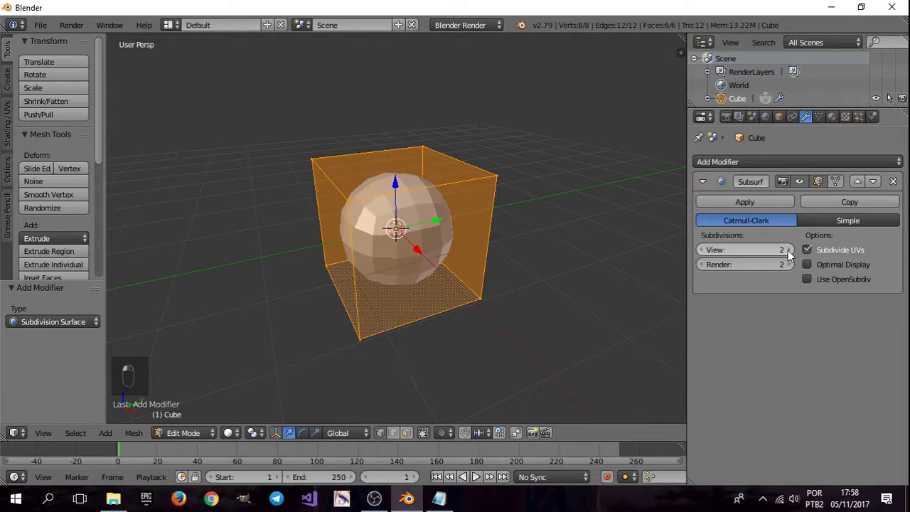
click(788, 250)
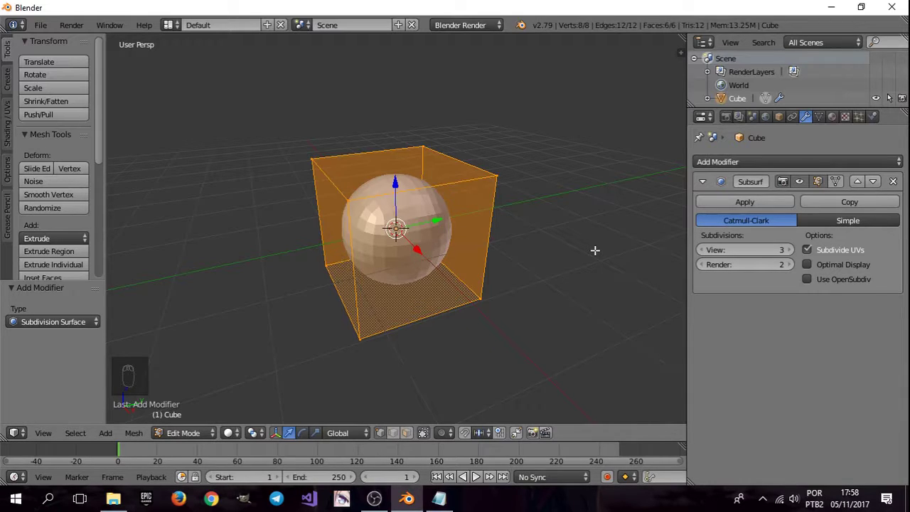
Step: In face select mode, inset the cube's front face by about 0.42 and extrude it inward by about 0.877
key(ctrl+Tab)
click(443, 236)
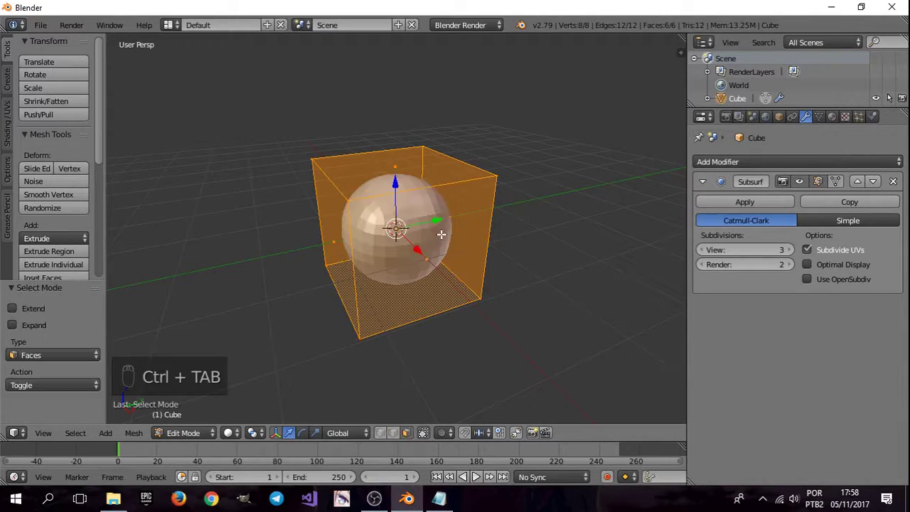
right_click(428, 253)
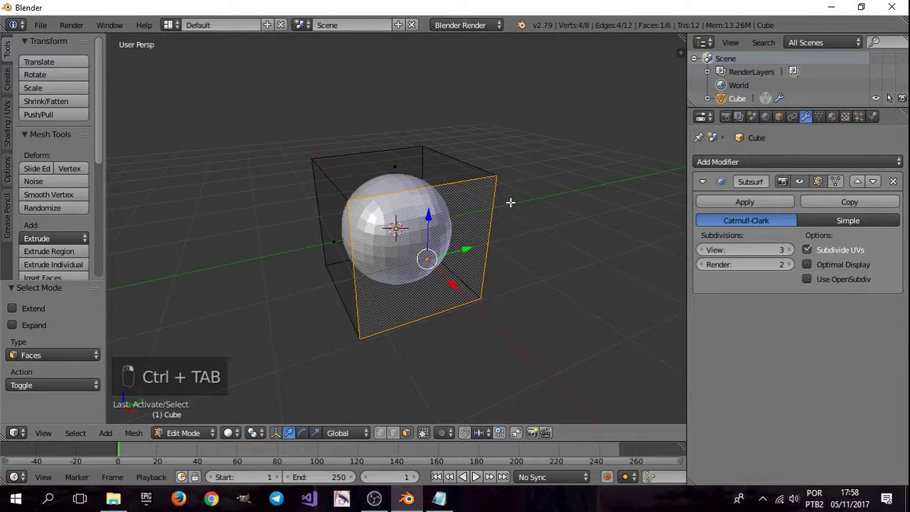
key(i)
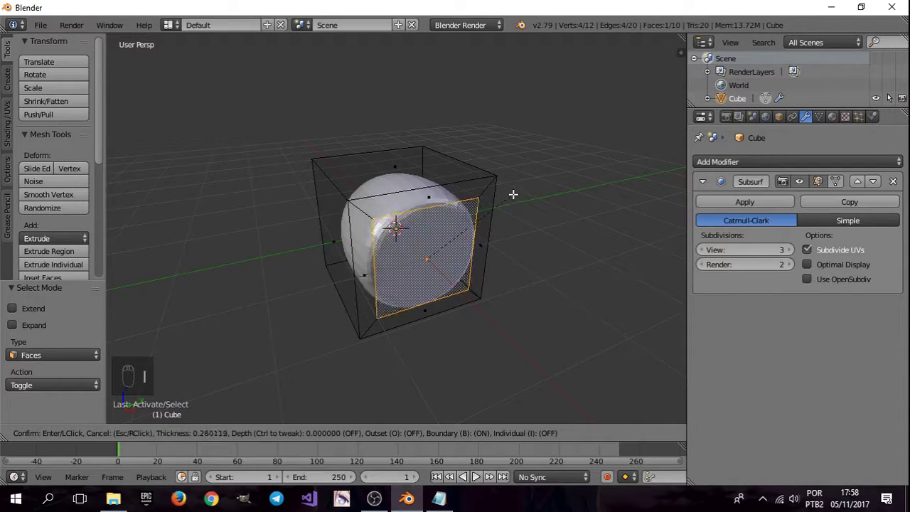
click(504, 201)
key(e)
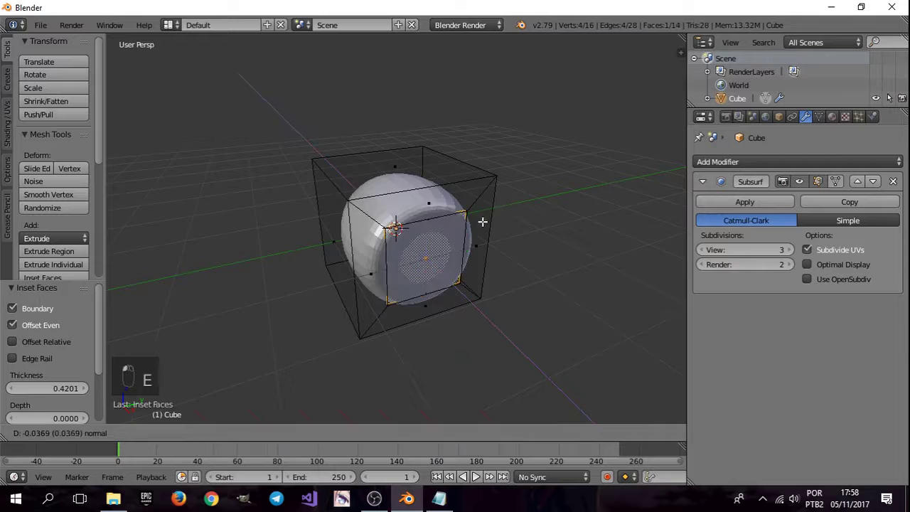
click(423, 213)
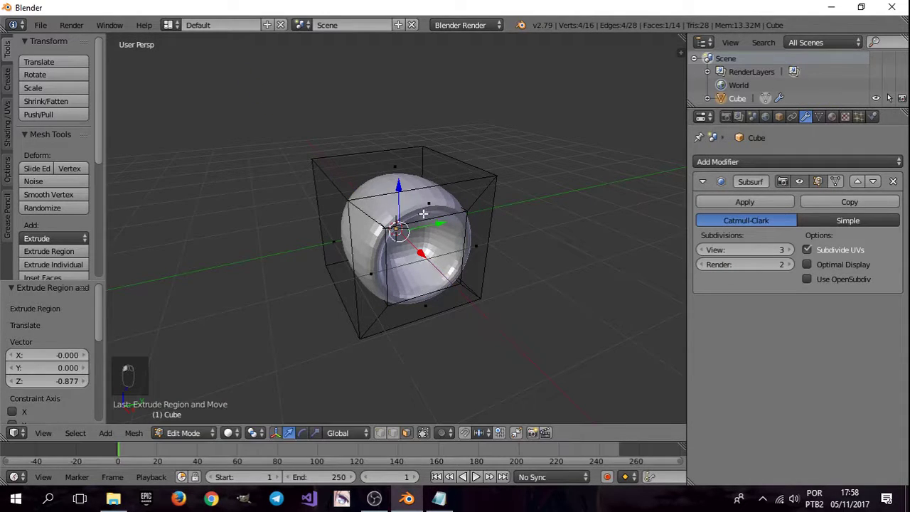
Step: Inspect the hollowed cube, then undo the extrusion and the inset of its front face
middle_drag(423, 213, 396, 201)
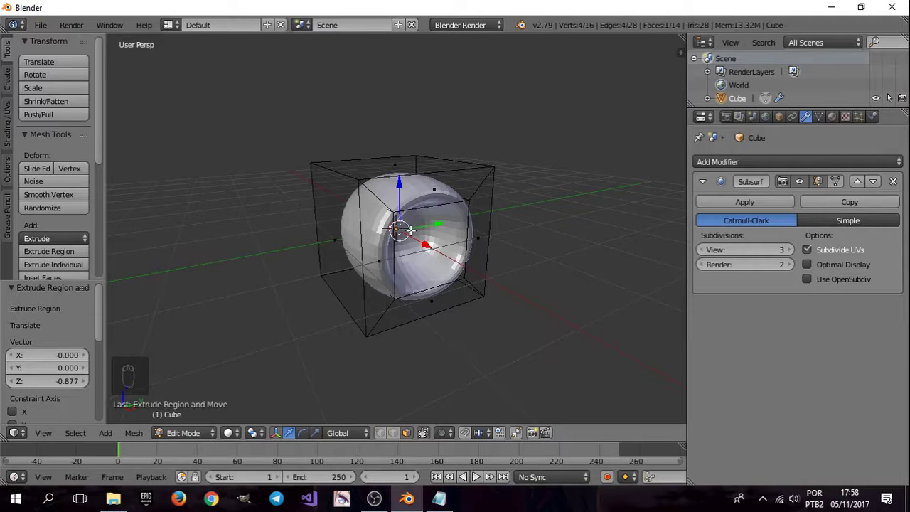
key(ctrl+z)
key(ctrl+z)
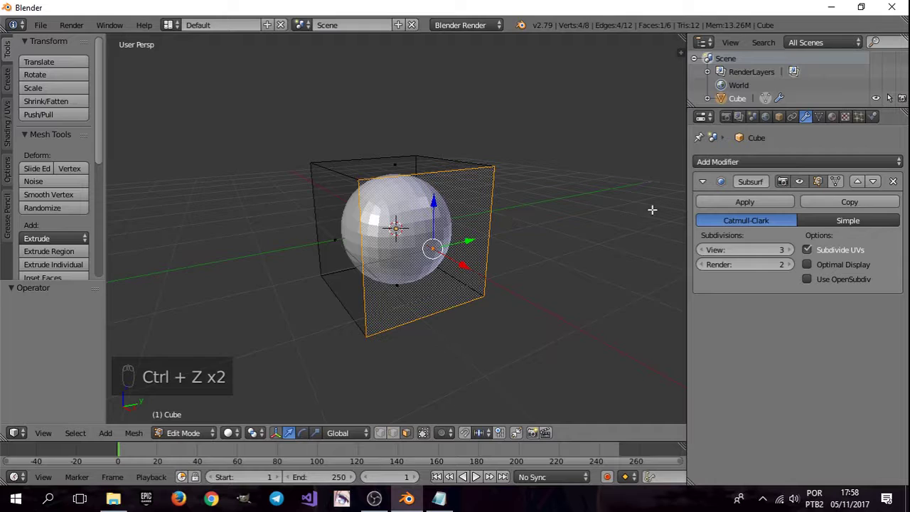
Step: Apply the Subdivision Surface modifier in Object Mode and return to Edit Mode to inspect the subdivided mesh
click(766, 201)
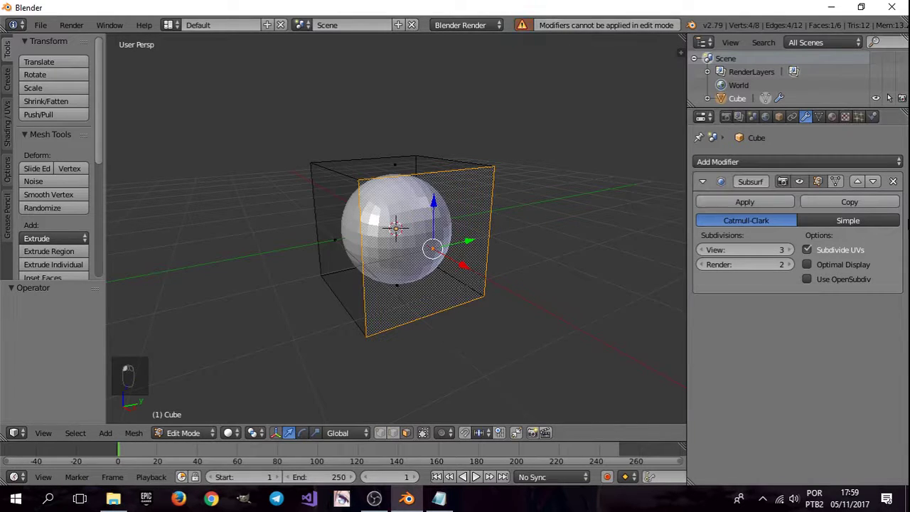
key(Tab)
click(738, 201)
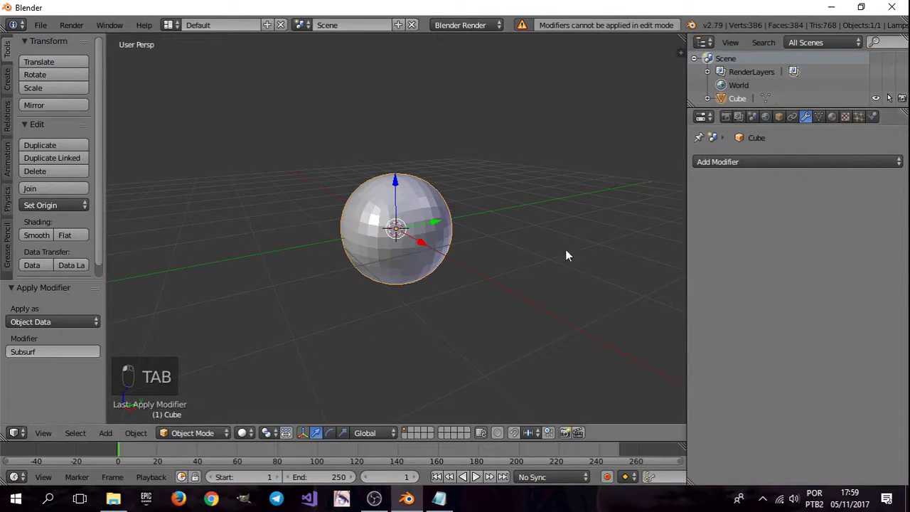
key(Tab)
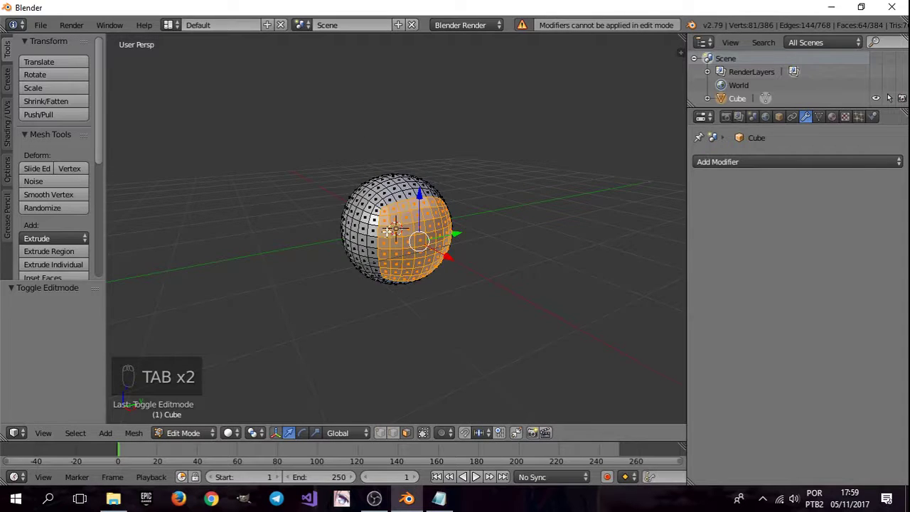
scroll(395, 226, up, 3)
scroll(463, 266, up, 2)
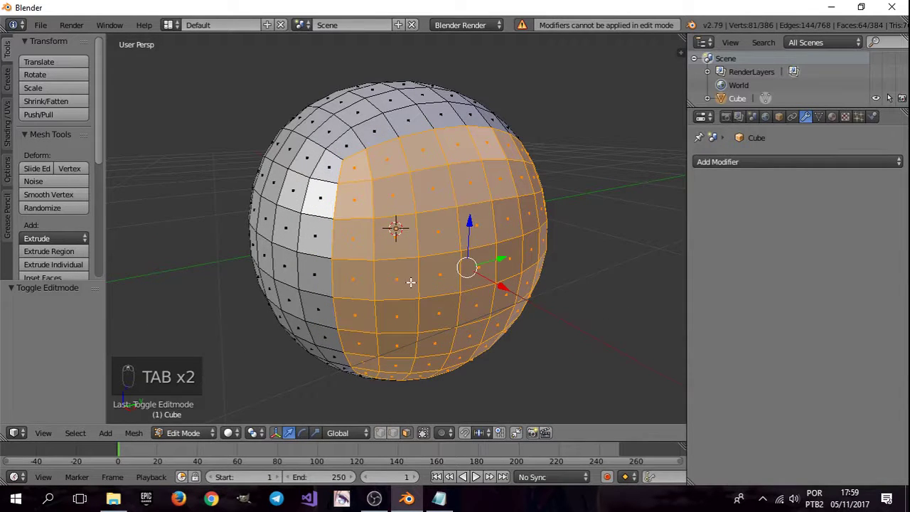
middle_drag(455, 190, 463, 217)
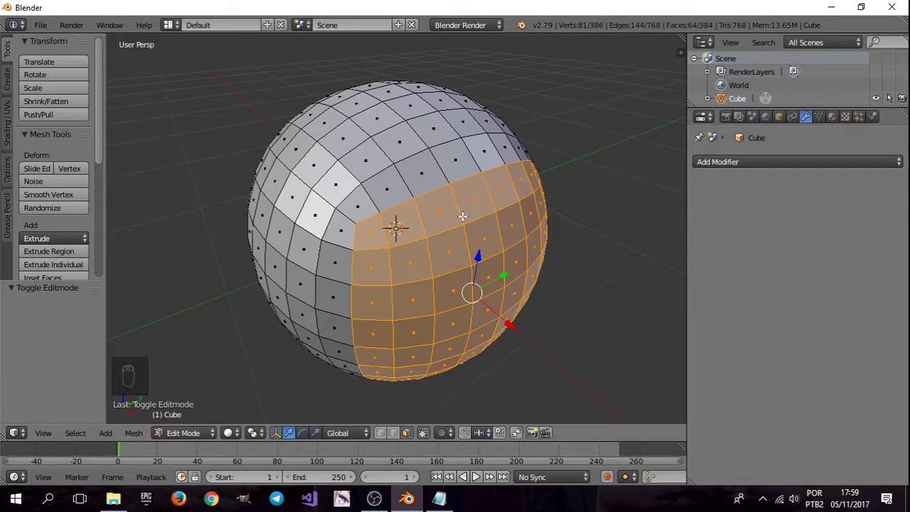
Step: Undo the applied subdivision, the face selection and the added modifier on the cube
key(ctrl+z)
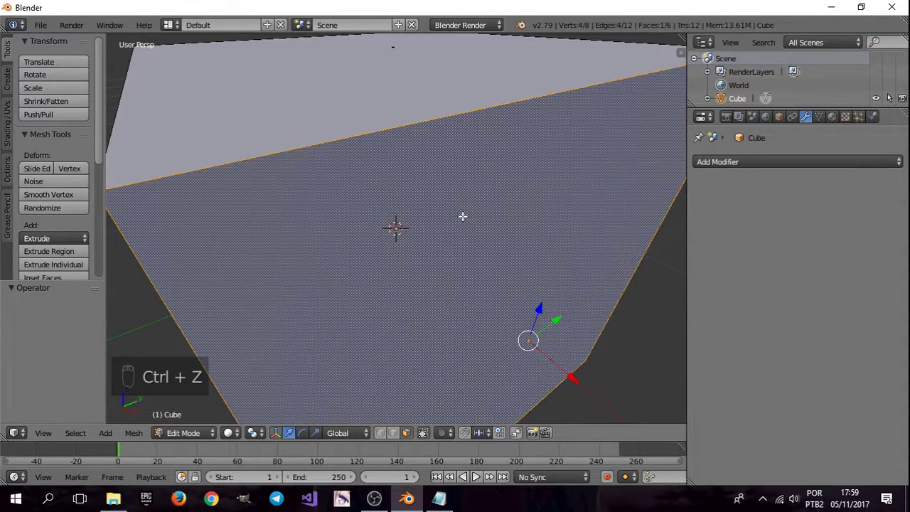
scroll(473, 210, down, 4)
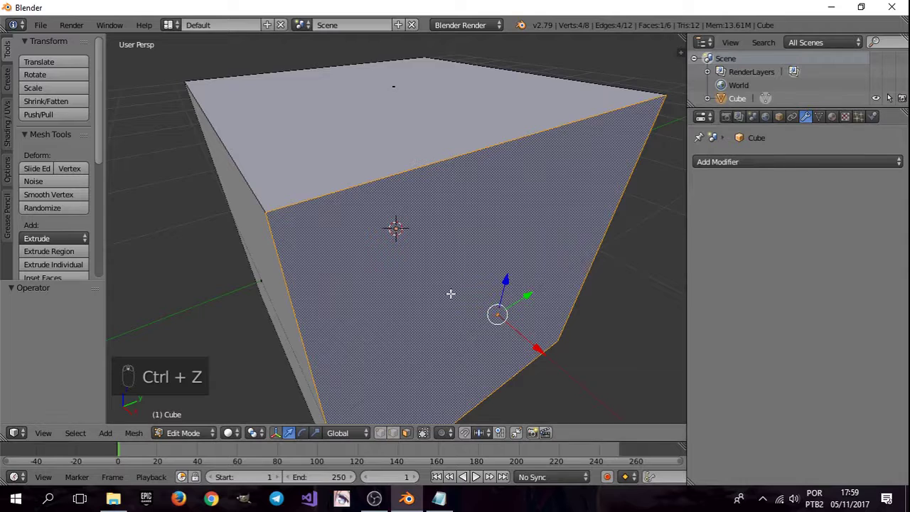
scroll(451, 292, down, 2)
key(ctrl+z)
key(ctrl+z)
key(ctrl+z)
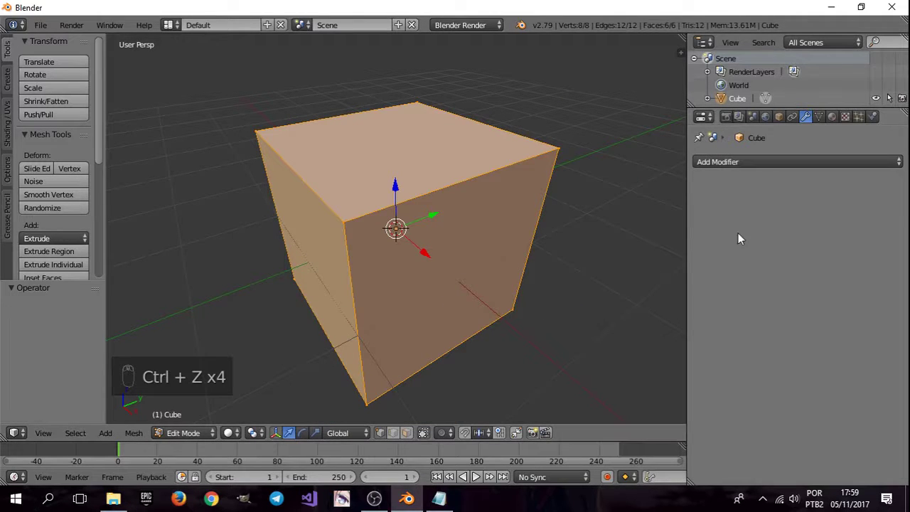
Step: Add two Subdivision Surface modifiers to the cube and set the second one's View subdivisions to 2
click(781, 163)
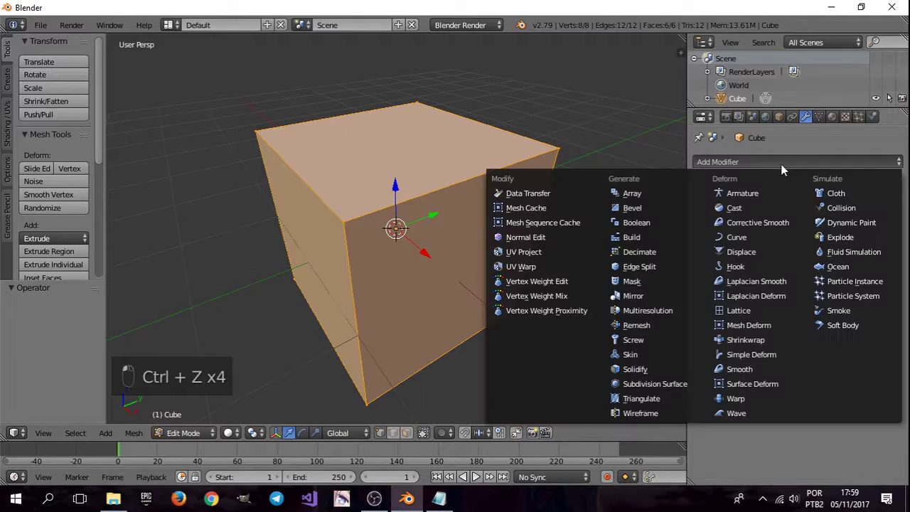
click(655, 384)
scroll(493, 288, down, 3)
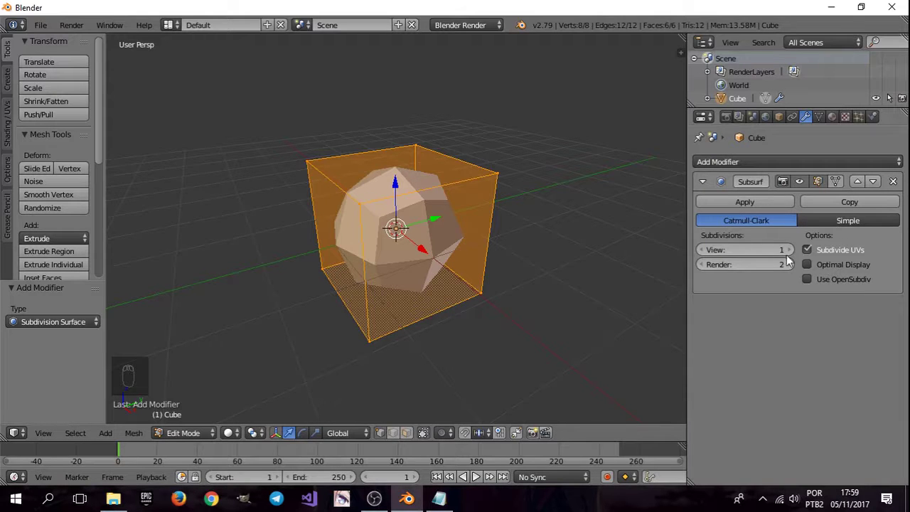
click(800, 164)
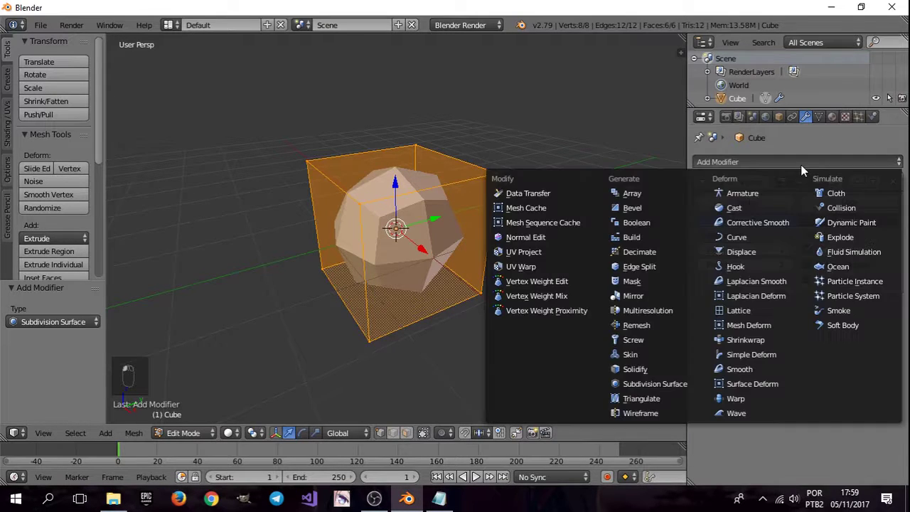
click(650, 385)
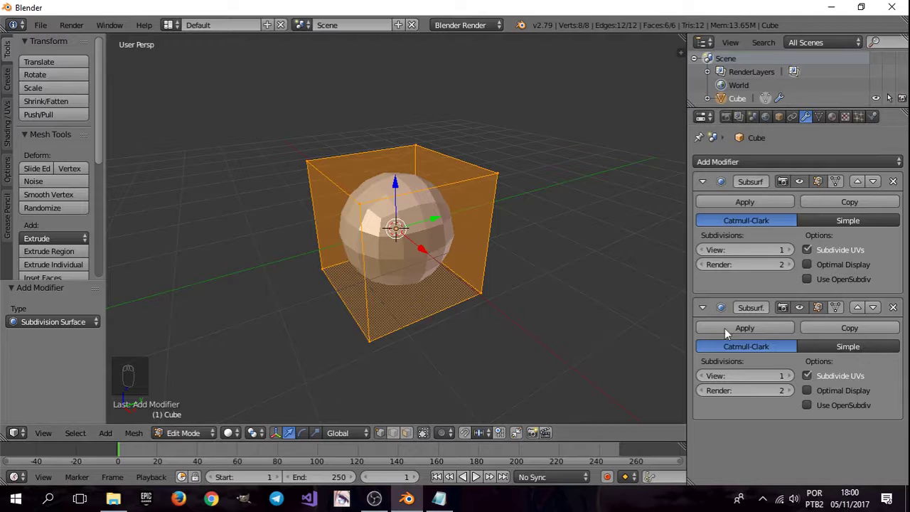
click(788, 376)
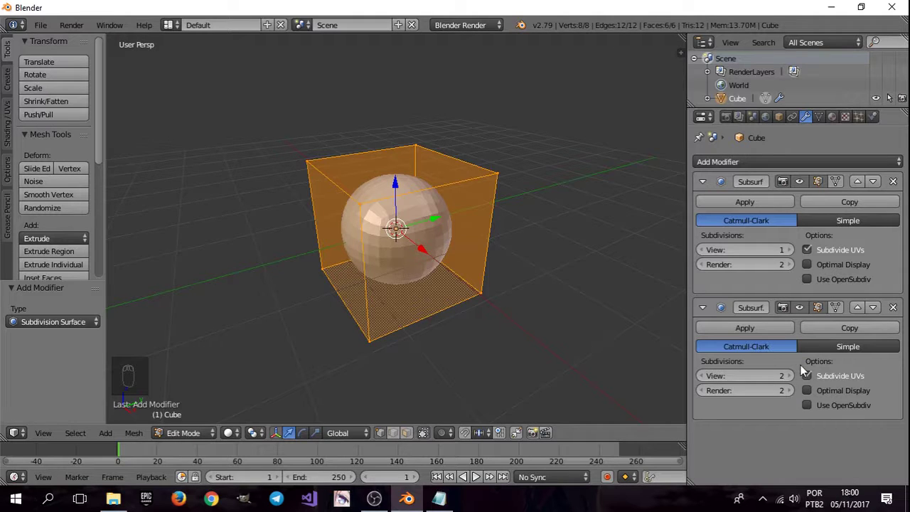
Step: Swap the two Subdivision Surface modifiers and restore their order, then name the lower one 1 and the upper one 2
click(856, 307)
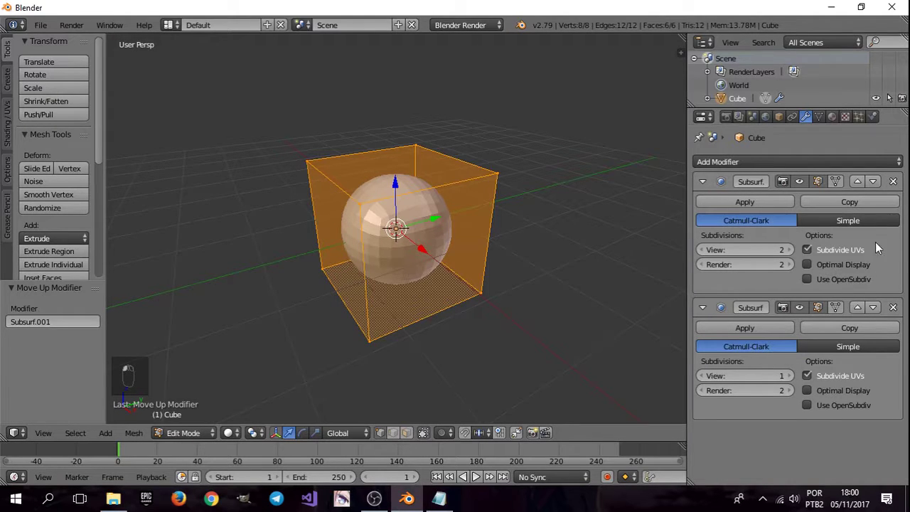
click(874, 181)
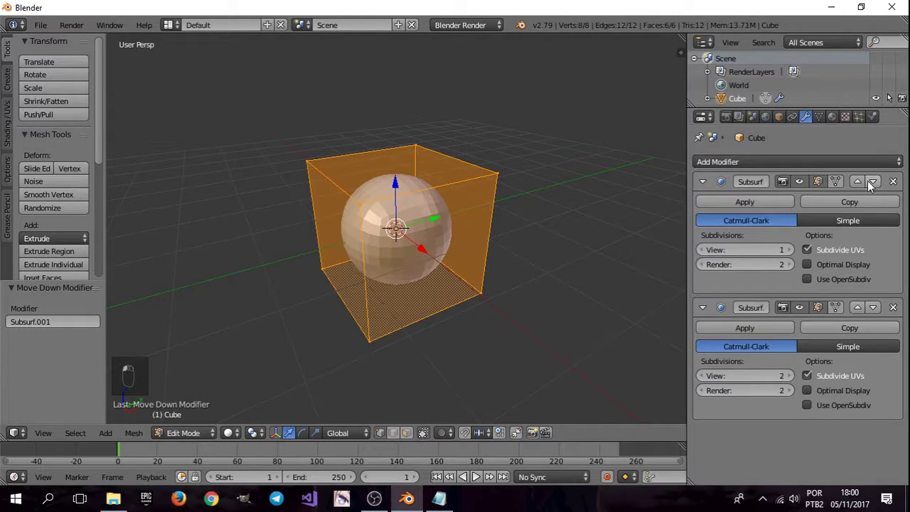
click(752, 307)
text(1)
click(752, 181)
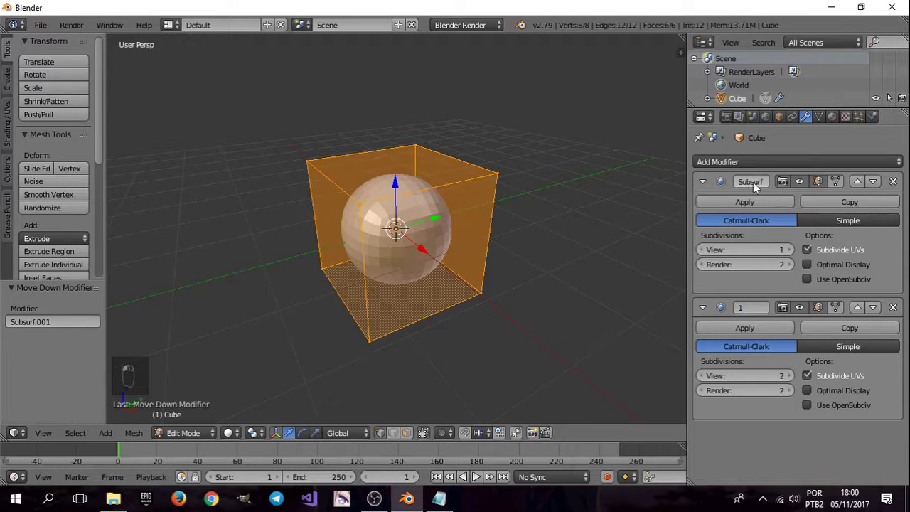
text(2)
Step: Reorder the stacked modifiers back and forth, leaving modifier 1 above modifier 2
click(874, 181)
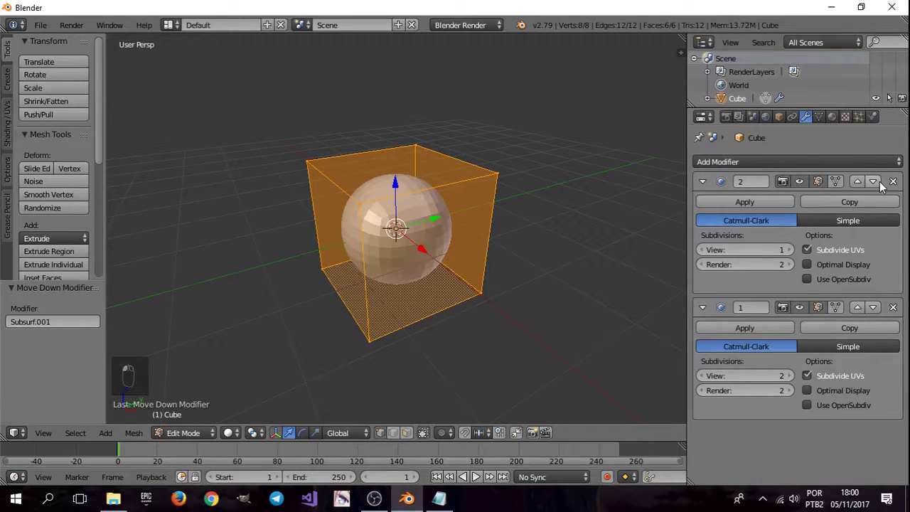
click(874, 182)
click(861, 181)
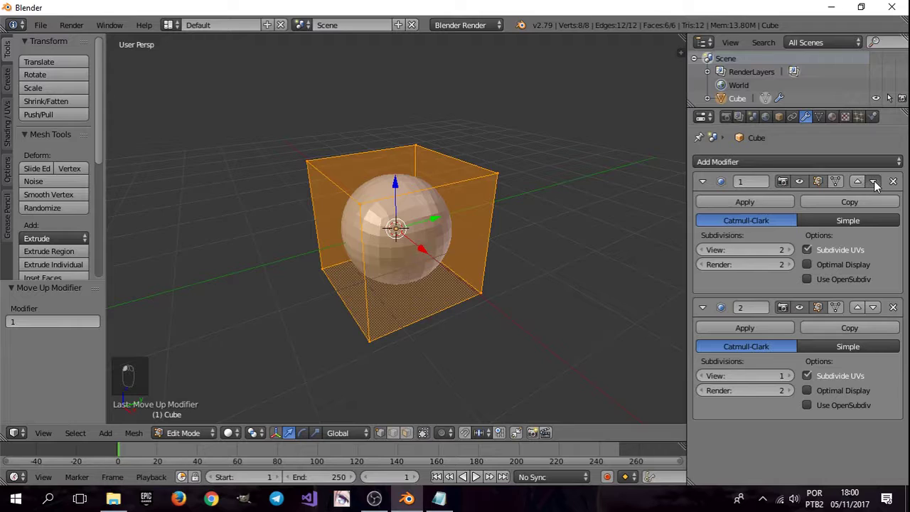
click(873, 182)
click(856, 180)
click(874, 182)
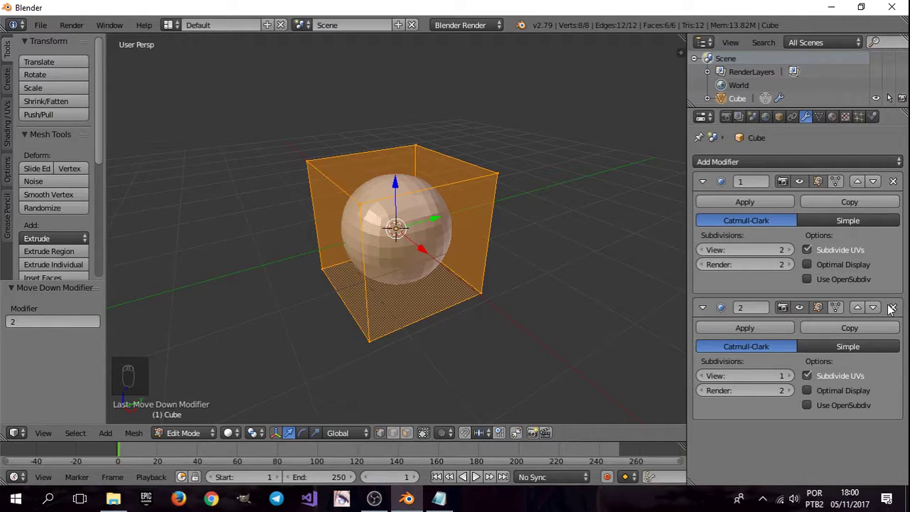
Step: Look through the available modifier types without adding one, then remove modifier 2 from the cube
click(822, 162)
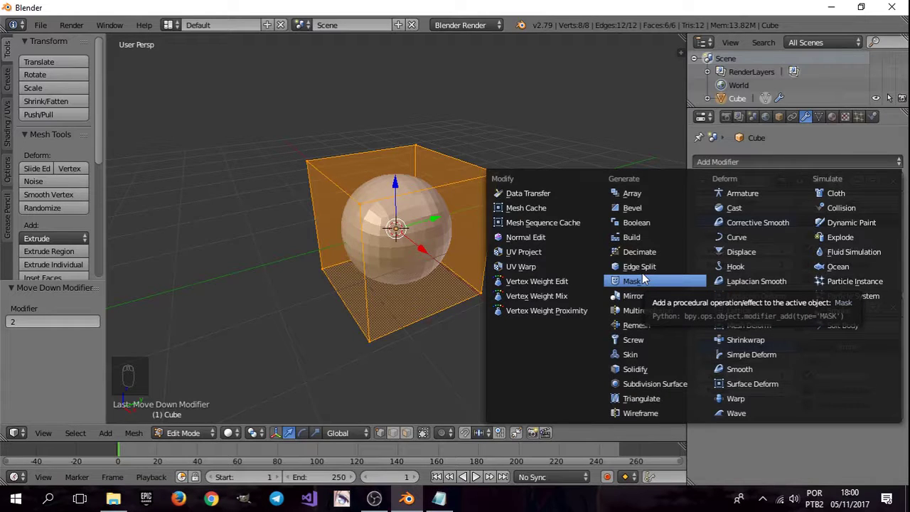
key(Escape)
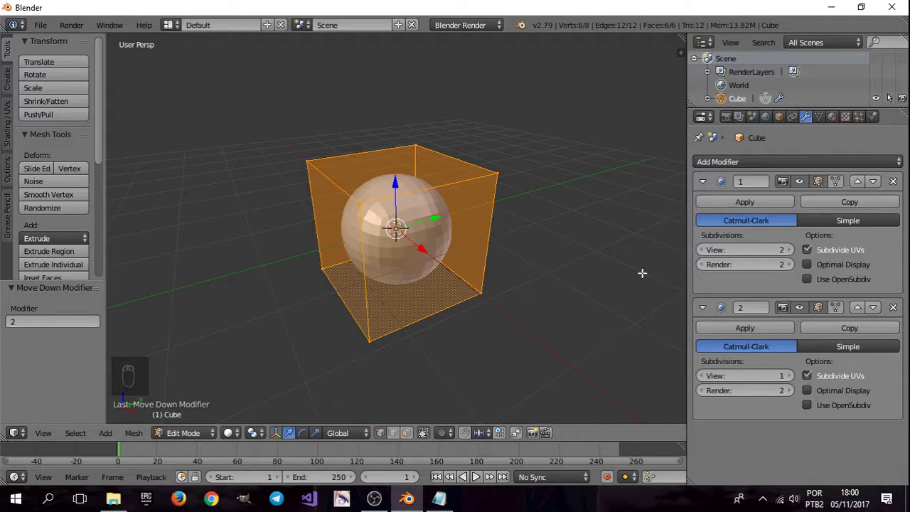
click(893, 307)
Step: Add a horizontal loop cut around the cube and slide it up close to the top face, at about -0.89
scroll(482, 258, up, 3)
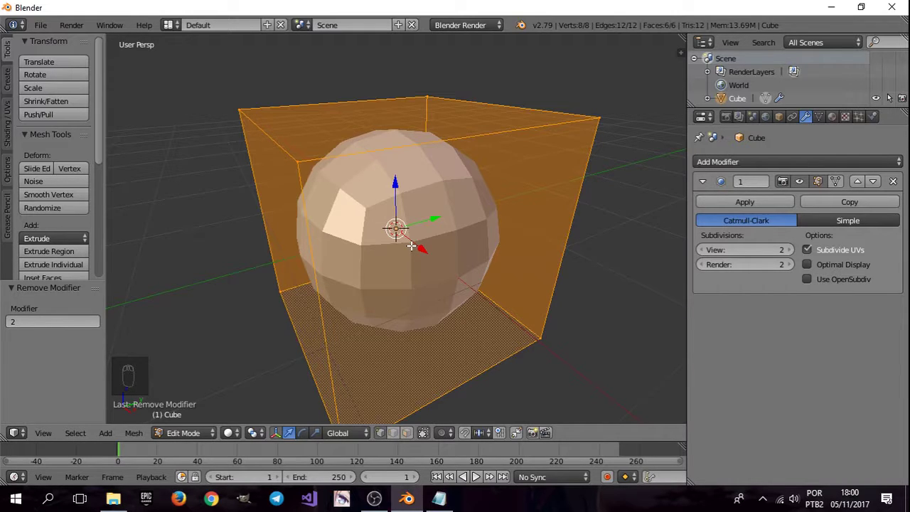
middle_drag(380, 229, 423, 242)
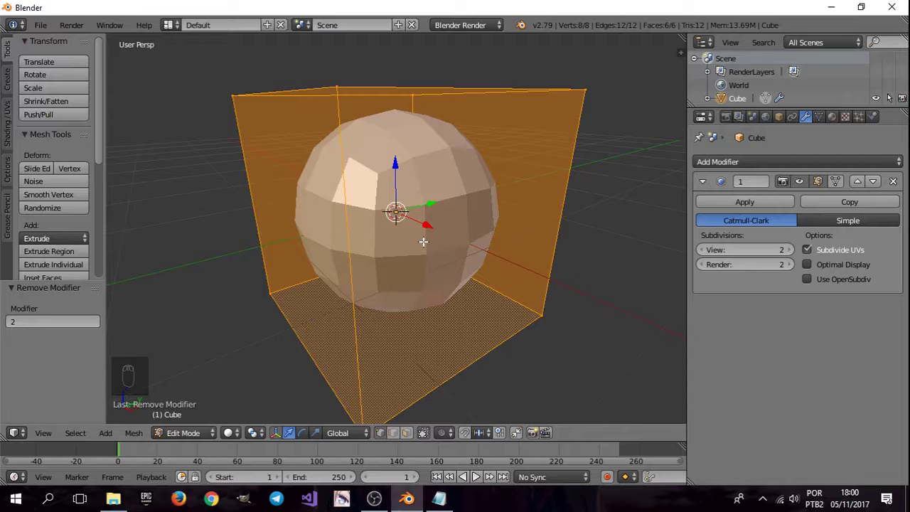
key(ctrl+r)
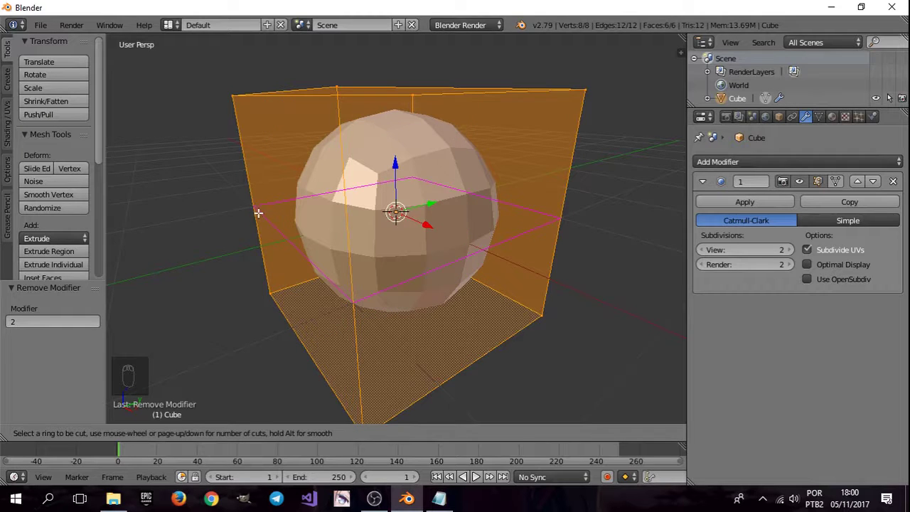
click(562, 221)
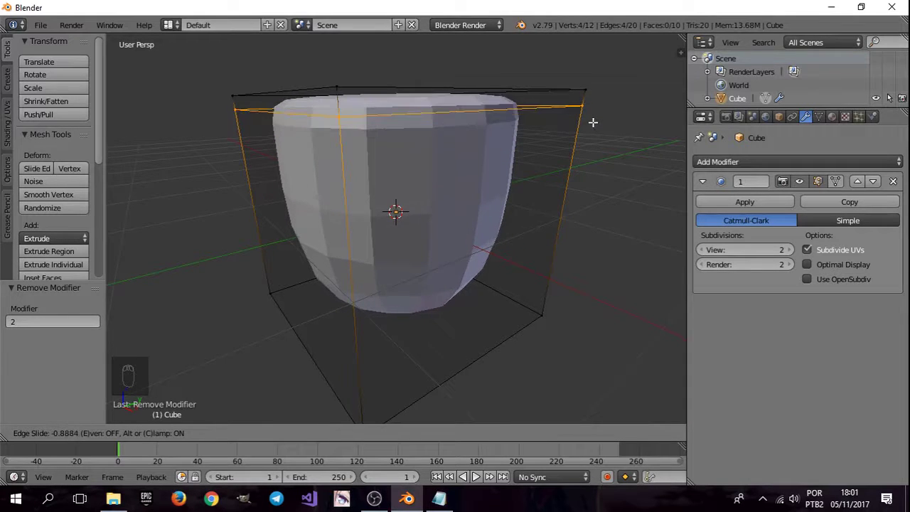
click(593, 122)
Step: Move the horizontal edge loop up along Z by about 0.12, close beneath the cube's top edges
middle_drag(593, 126, 562, 147)
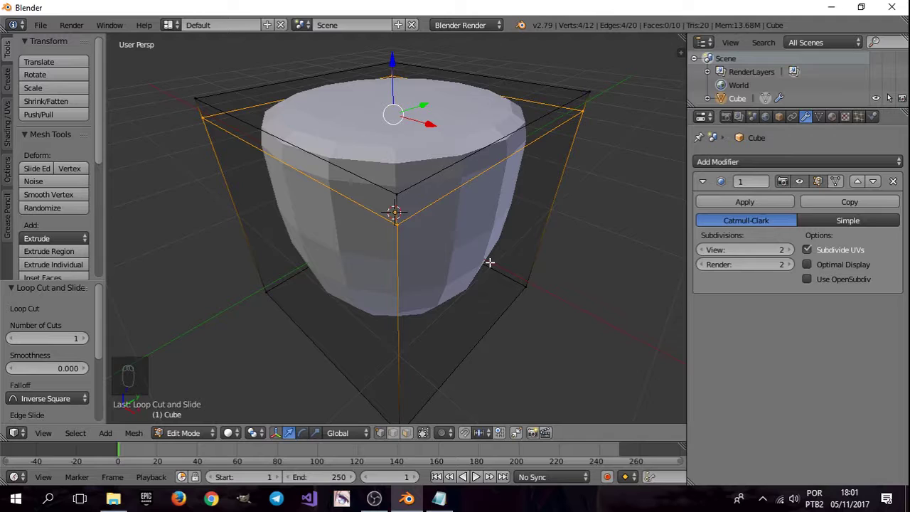
middle_drag(479, 344, 490, 314)
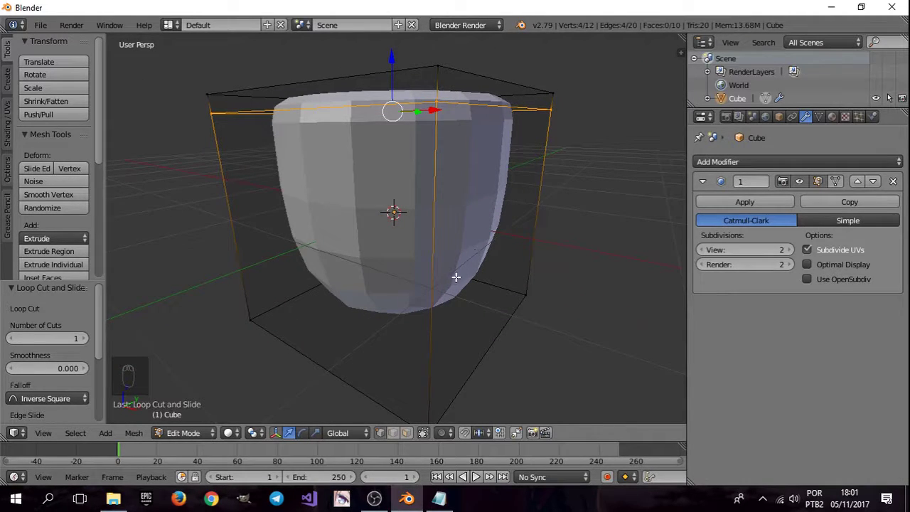
middle_drag(496, 197, 427, 155)
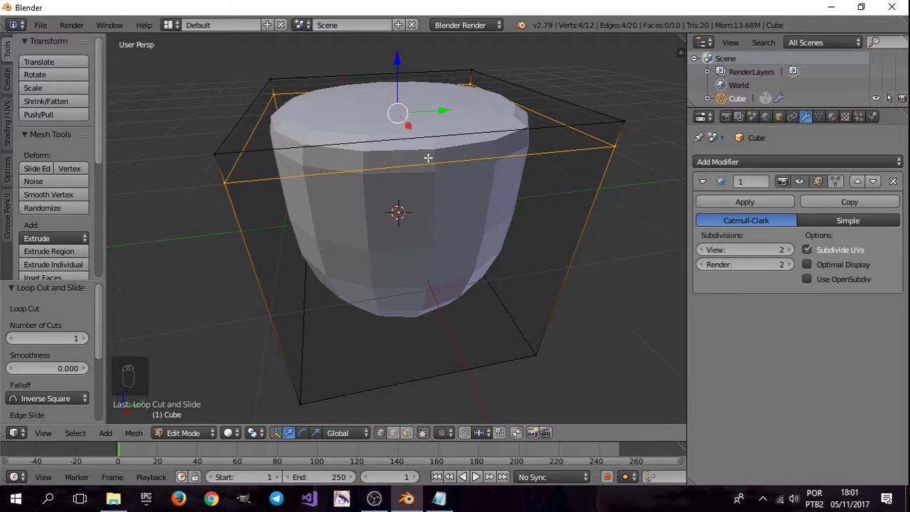
key(g)
key(z)
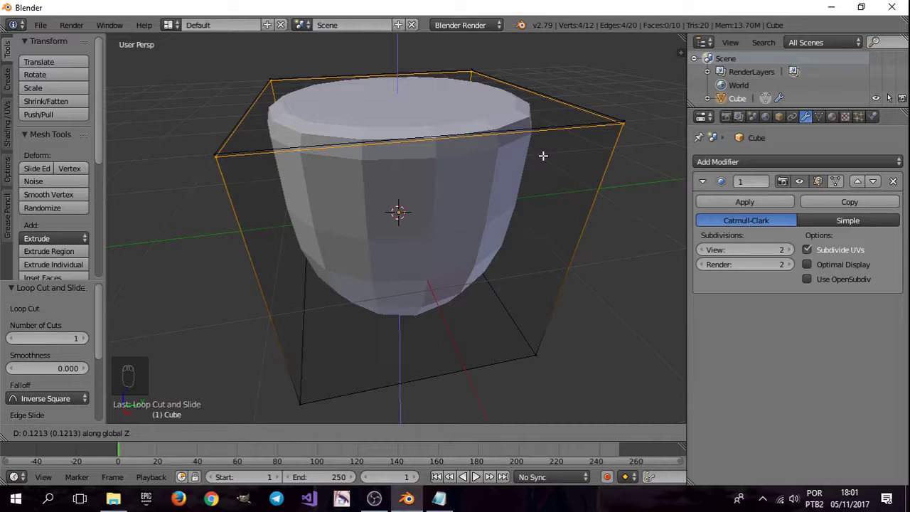
click(542, 155)
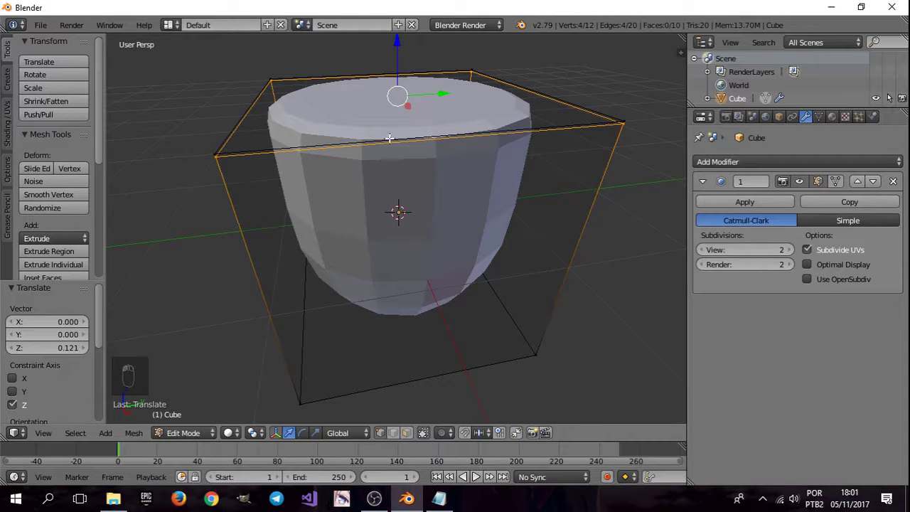
Step: Add a vertical loop cut near the middle of the cube, running across its top face
middle_drag(278, 173, 376, 184)
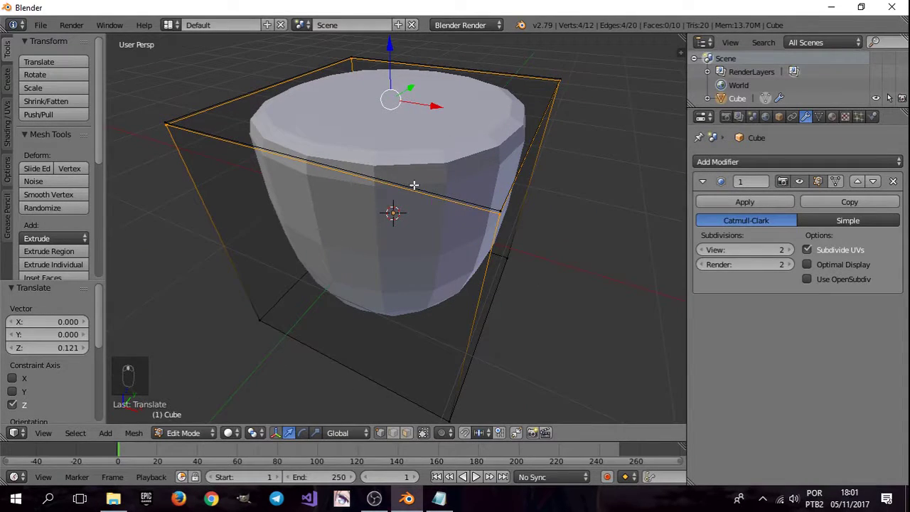
key(ctrl+r)
click(394, 208)
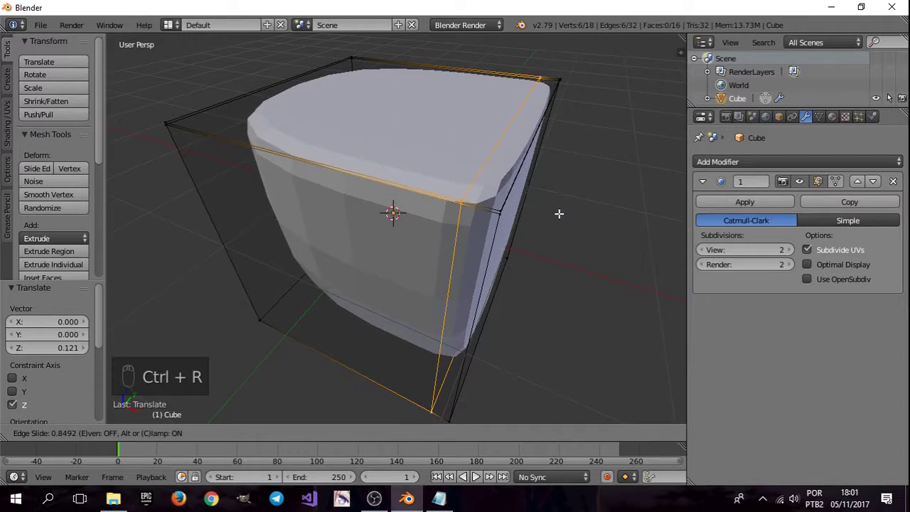
click(546, 240)
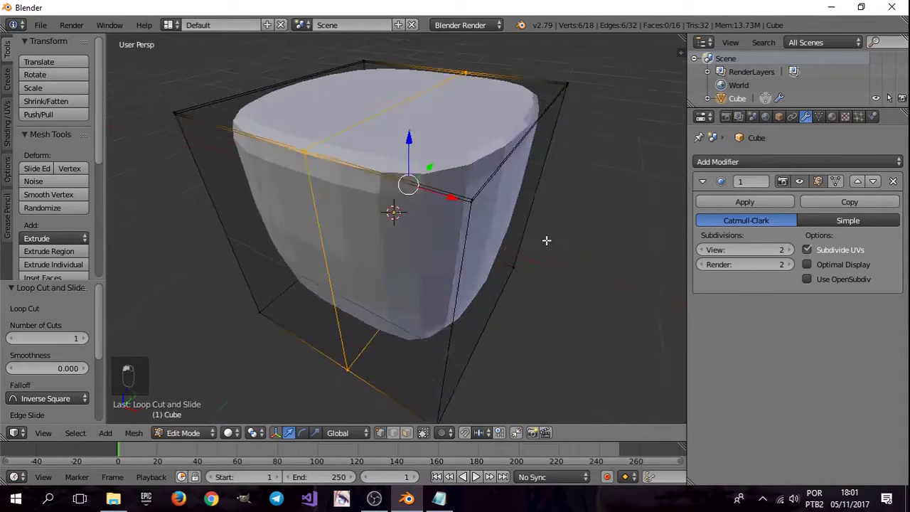
Step: Add a second vertical loop cut perpendicular to the first and slide it close to one side of the cube
middle_drag(545, 240, 491, 209)
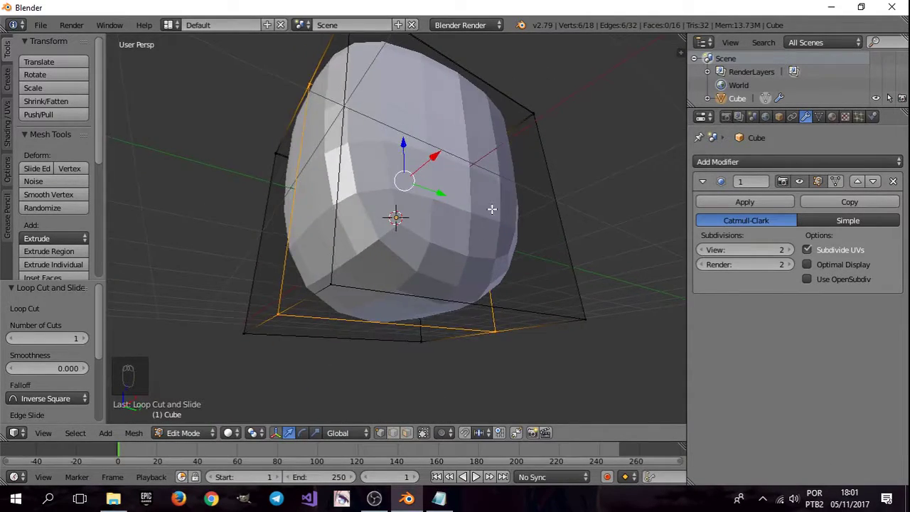
key(ctrl+r)
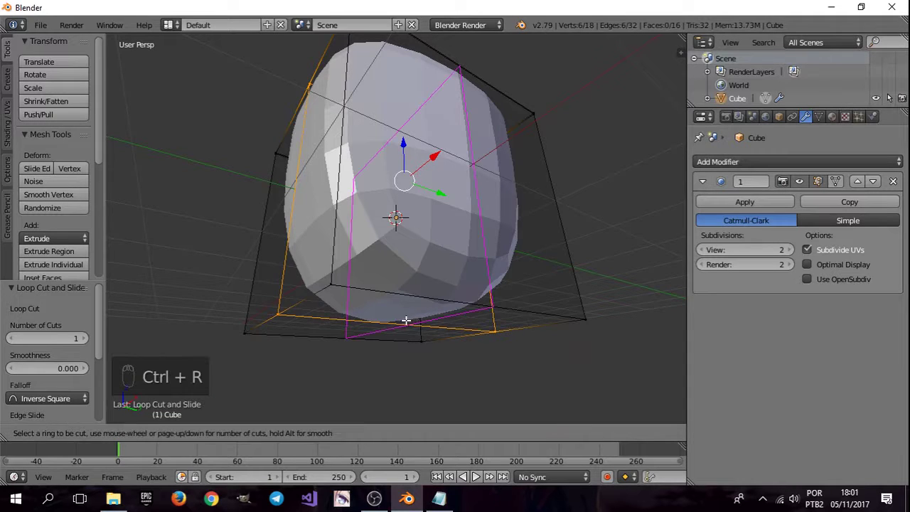
click(446, 292)
click(357, 307)
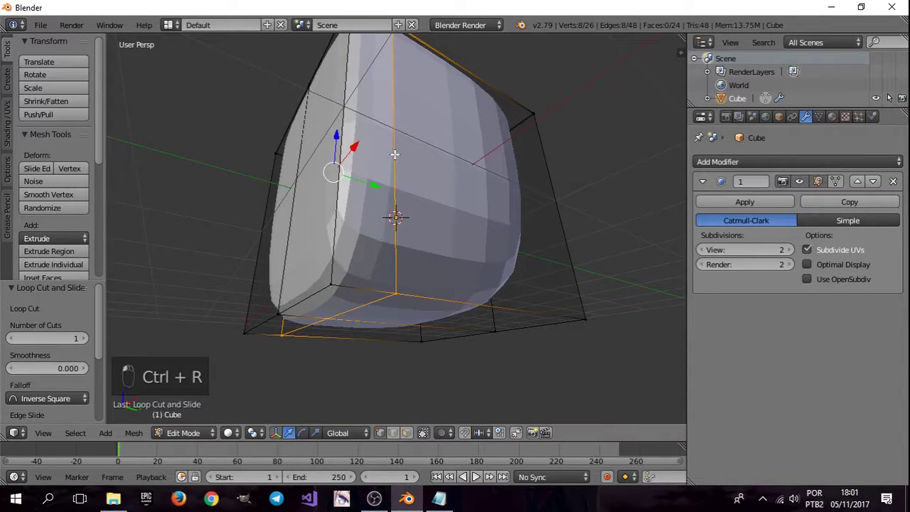
Step: Try to move a vertical edge of the second loop cut along the Y axis in edge select mode
middle_drag(394, 154, 397, 218)
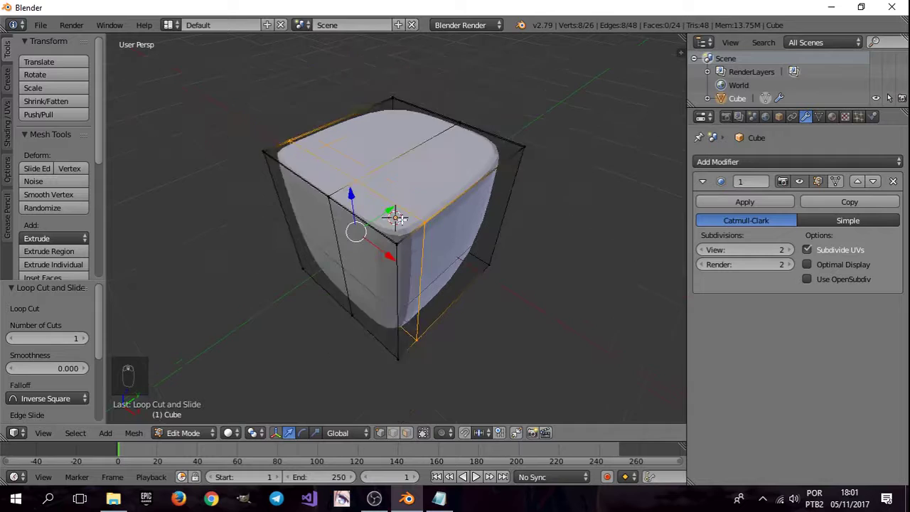
scroll(397, 219, down, 1)
right_click(419, 254)
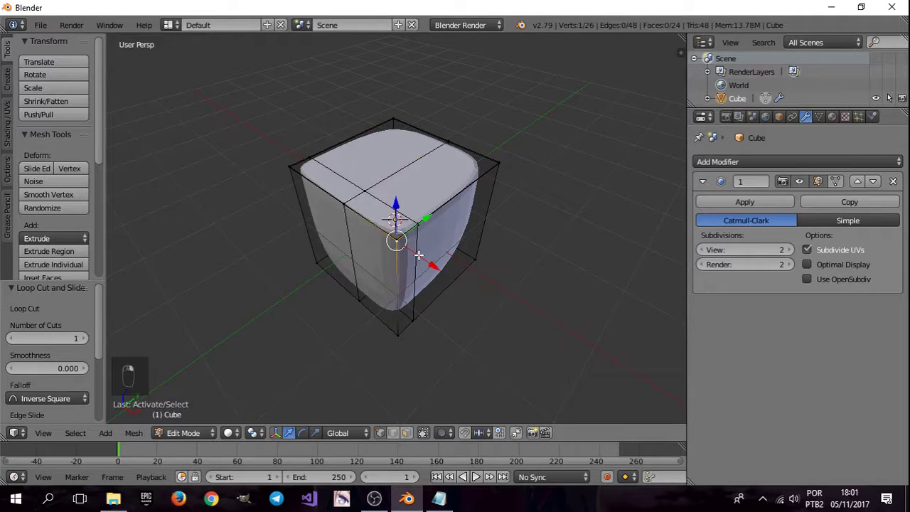
key(ctrl+Tab)
click(412, 267)
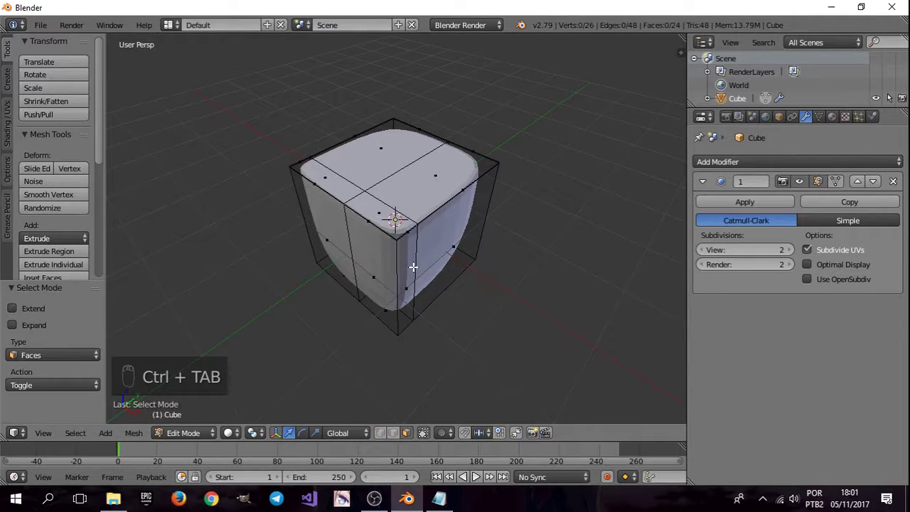
right_click(411, 298)
key(ctrl+Tab)
key(e)
right_click(417, 267)
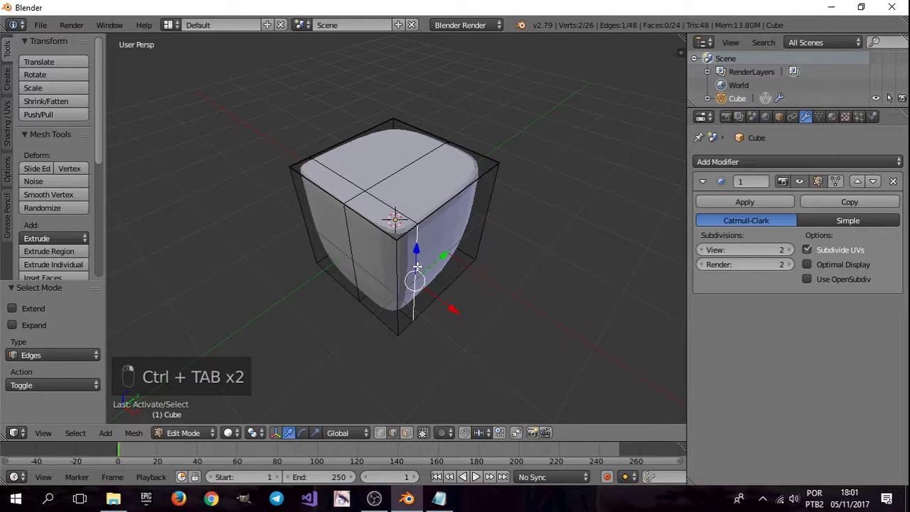
key(g)
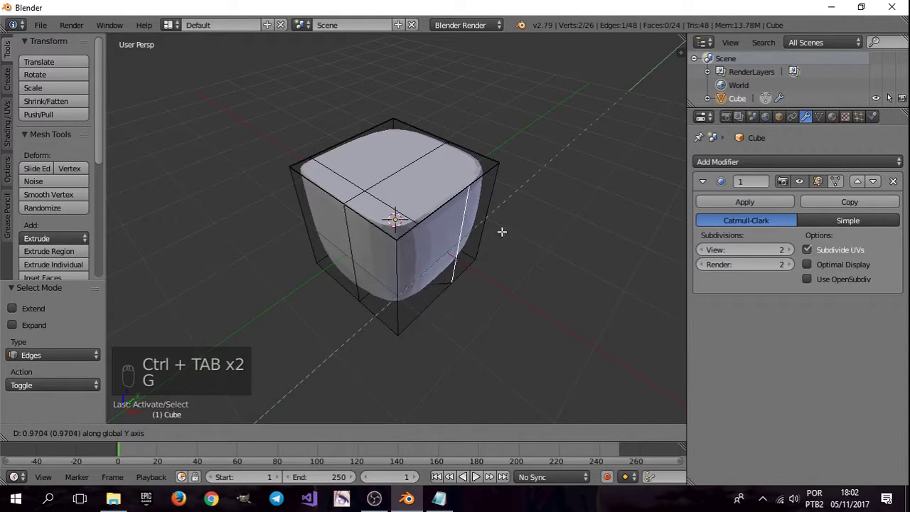
right_click(500, 248)
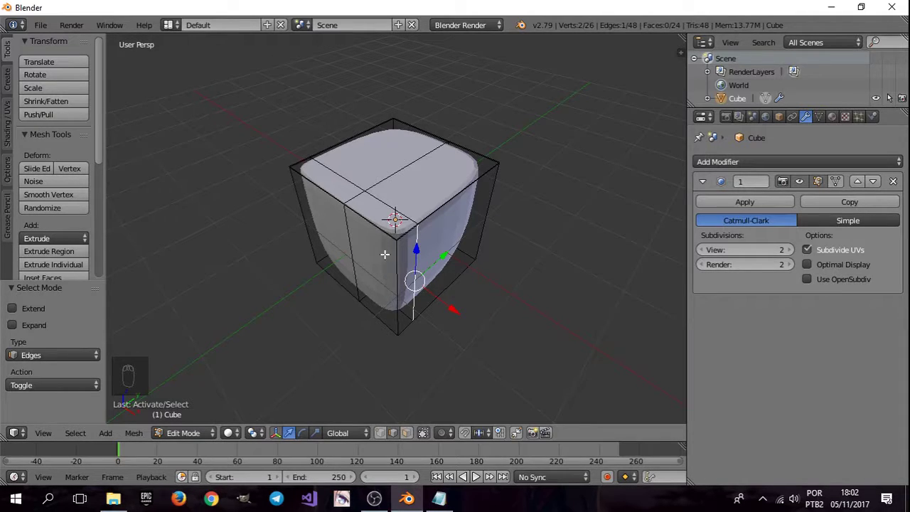
Step: Delete the modified cube in Object Mode and add a new cube mesh
middle_drag(439, 257, 448, 228)
key(Tab)
key(x)
click(451, 234)
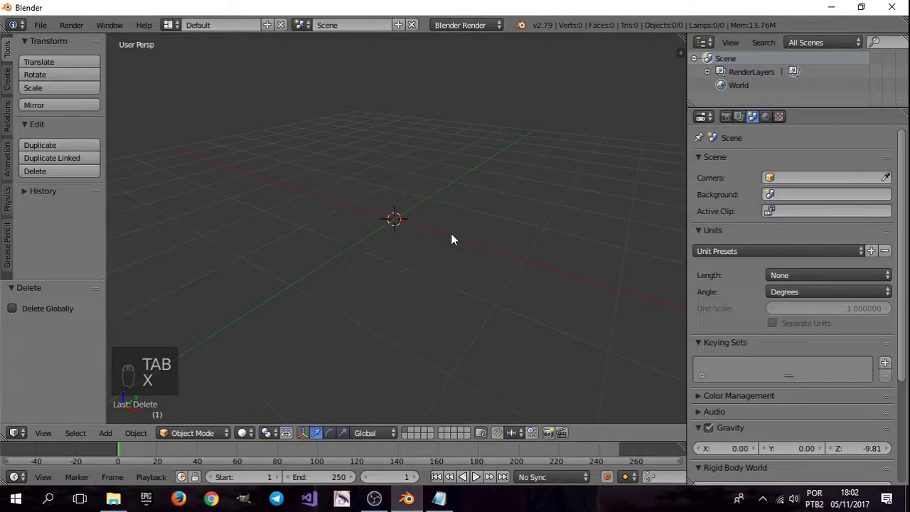
key(shift+a)
mouse_move(433, 222)
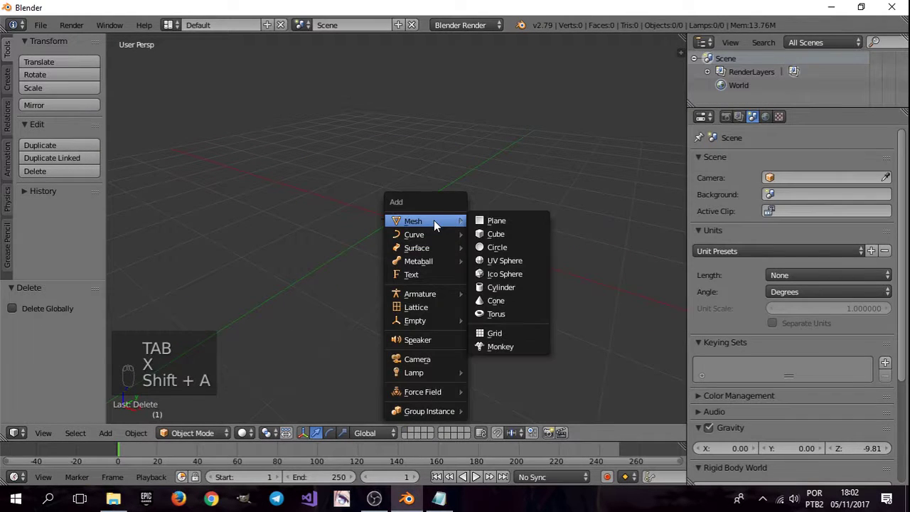
click(495, 234)
Step: Inset the new cube's top face by about 0.28 in Edit Mode with face selection
key(Tab)
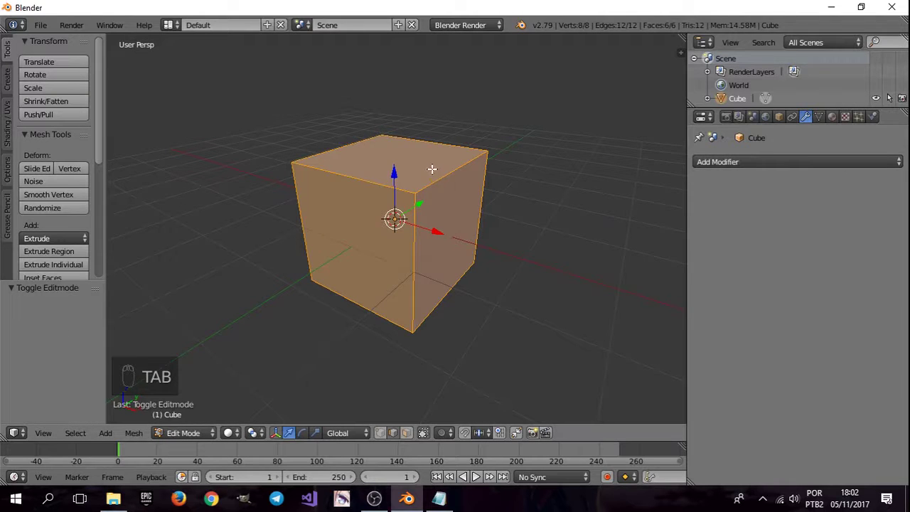
key(ctrl+Tab)
click(431, 180)
right_click(451, 153)
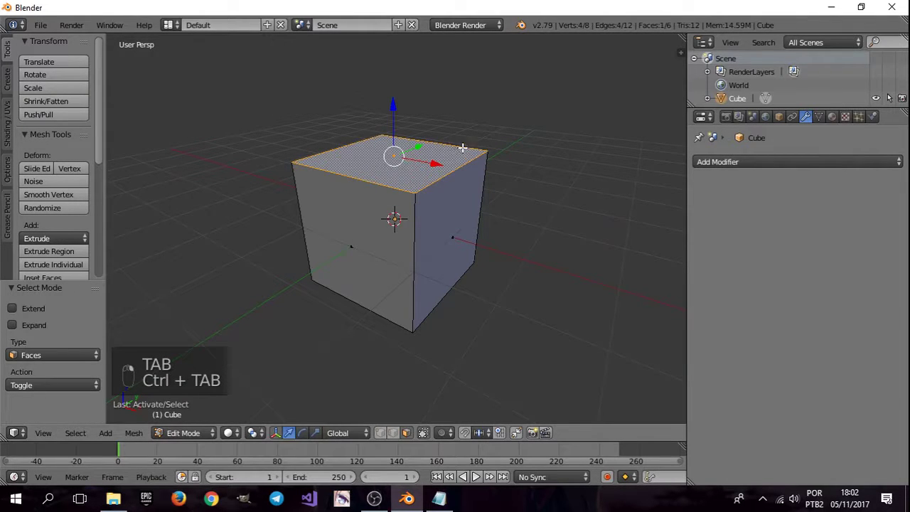
key(i)
click(448, 150)
Step: Cancel a rotation of the inset top face and extrude it upward by about 1.13
key(r)
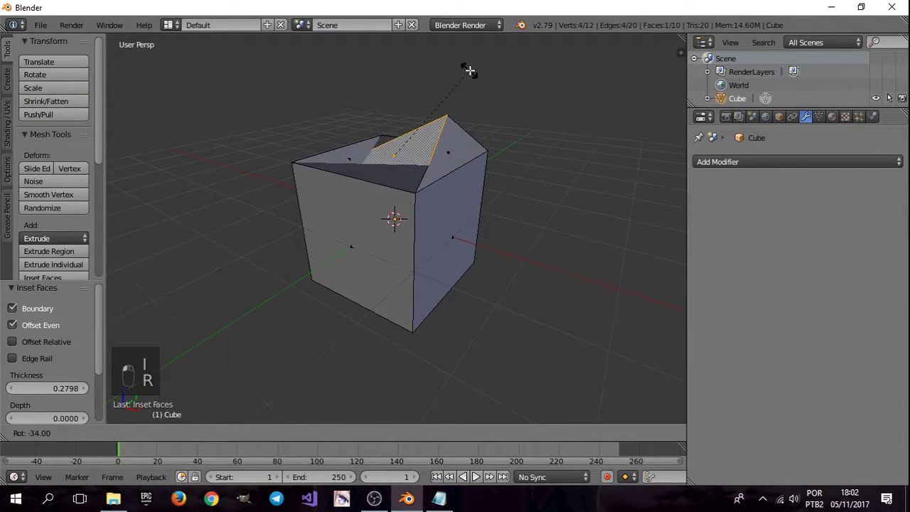
right_click(470, 70)
key(e)
click(492, 127)
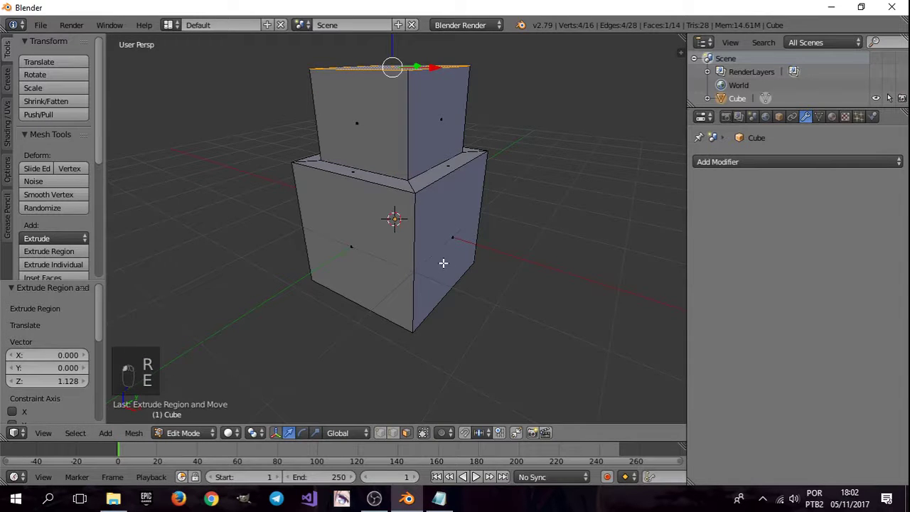
Step: Select the cube's bottom face and move it up along the Z axis by about 1.39
middle_drag(442, 260, 401, 244)
right_click(442, 270)
key(g)
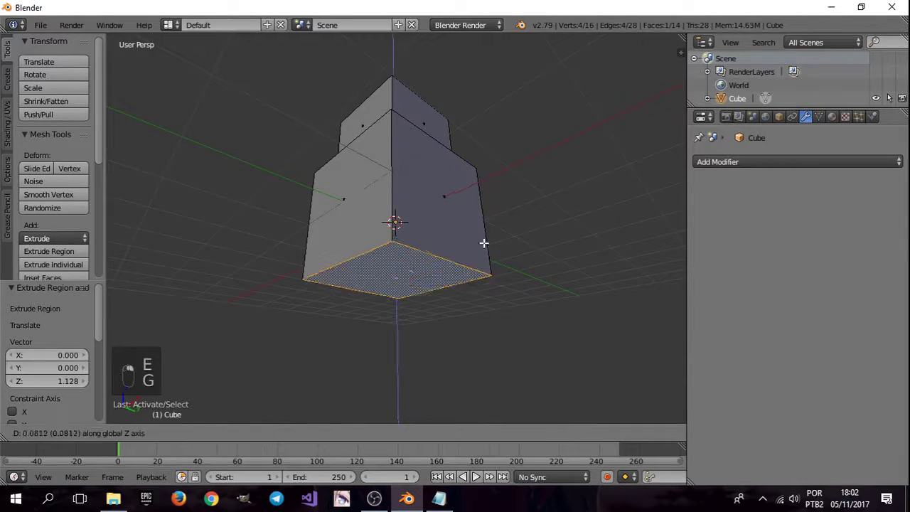
click(498, 176)
Step: Inset the bottom face by about 0.40 and extrude it inward along Z by about 1.29
key(i)
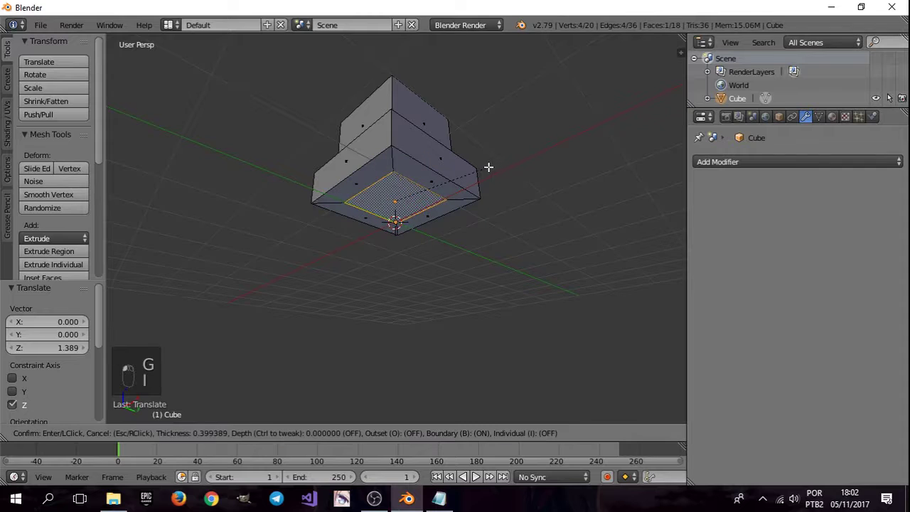
click(487, 166)
key(e)
click(502, 100)
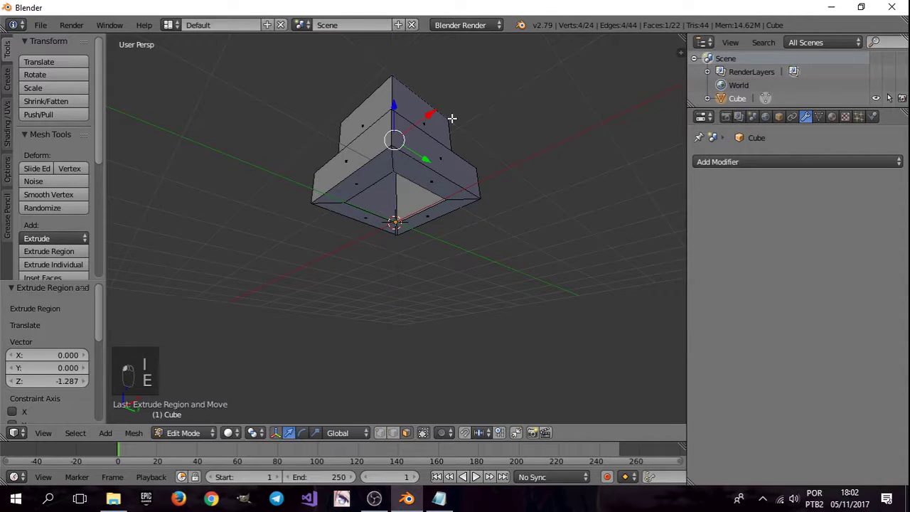
Step: Add a Subdivision Surface modifier to the stepped cube shape
middle_drag(451, 118, 443, 251)
click(779, 162)
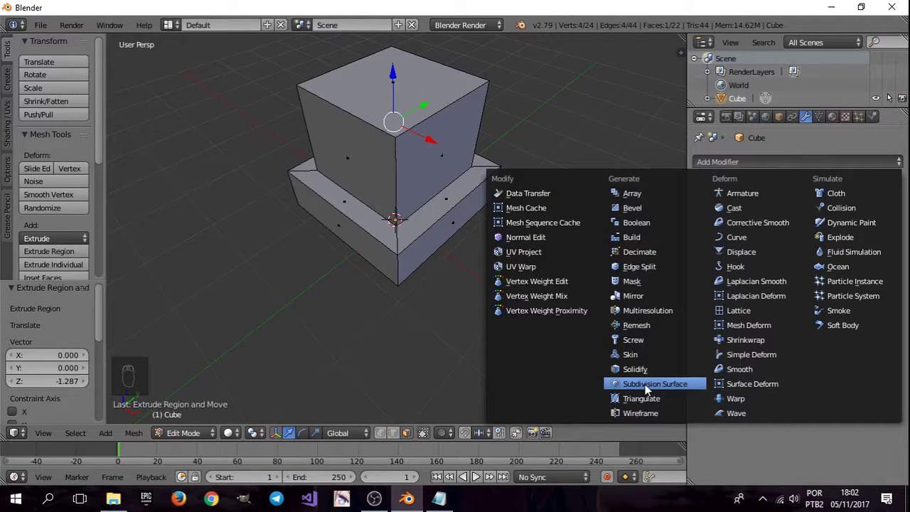
click(644, 384)
middle_drag(449, 266, 433, 245)
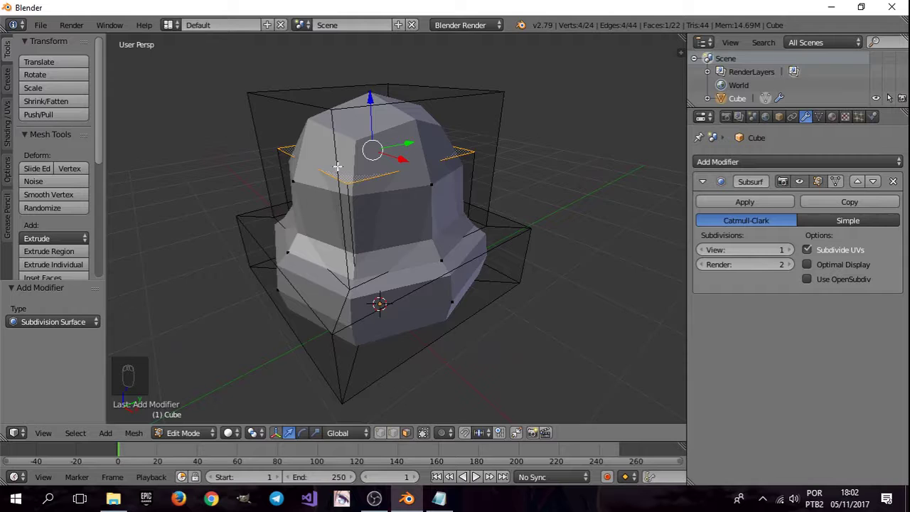
Step: Add a horizontal loop cut around the upper block and slide it about 0.78 toward the top edge
key(ctrl+r)
click(327, 123)
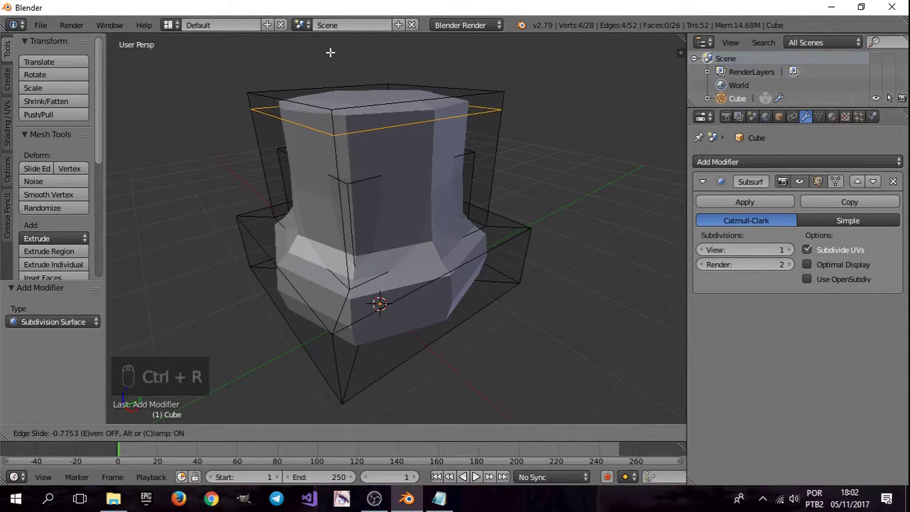
click(329, 53)
Step: Add three vertical loop cuts through the shape, two across one side and one across the adjacent side
middle_drag(338, 366, 363, 293)
key(ctrl+r)
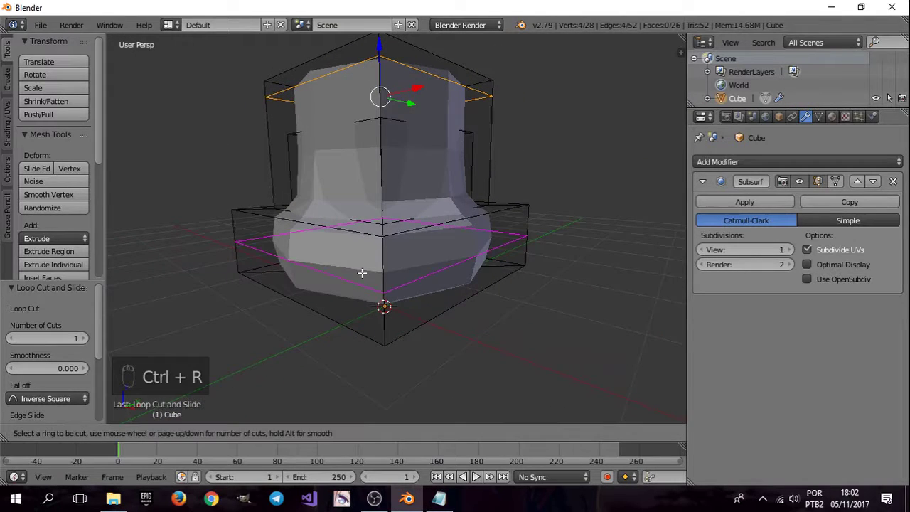
click(353, 316)
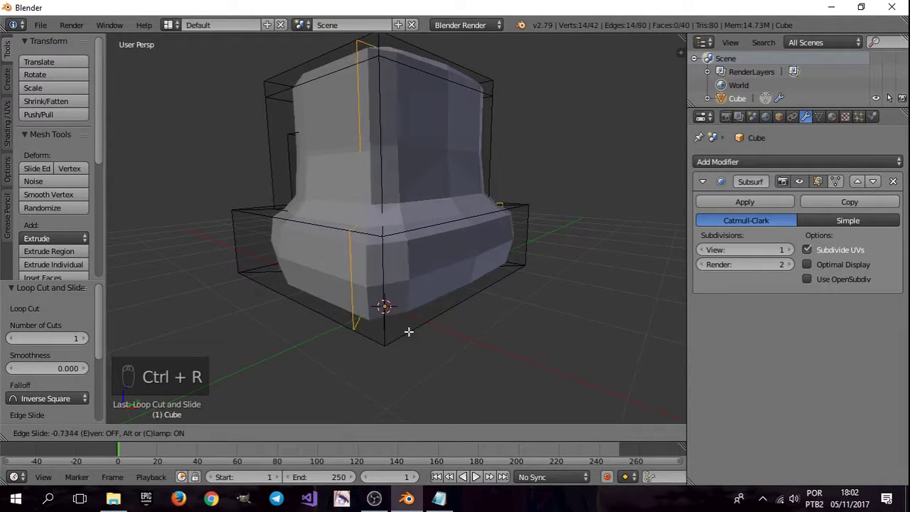
click(405, 331)
key(ctrl+r)
click(282, 292)
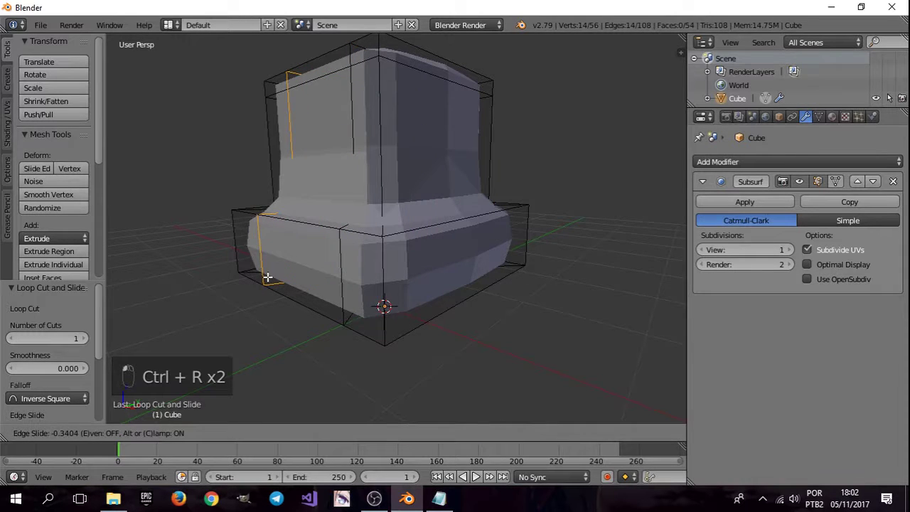
click(299, 292)
key(ctrl+r)
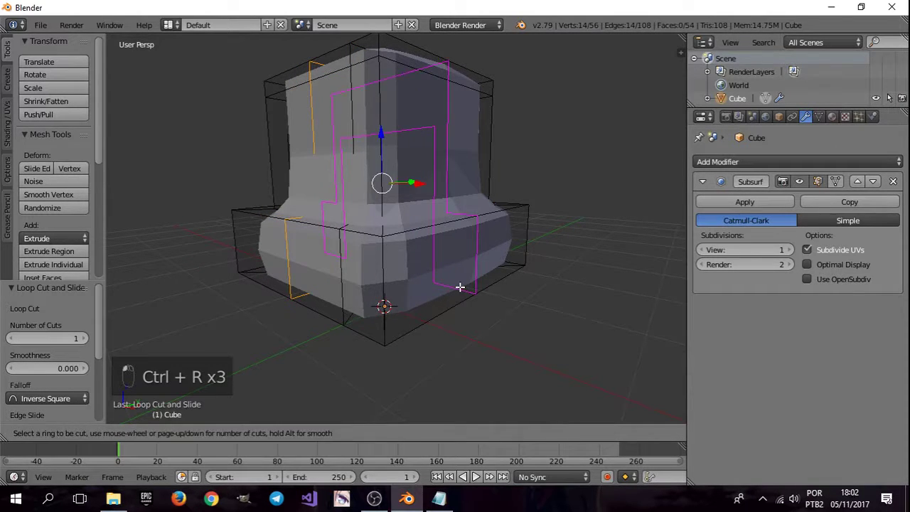
click(462, 287)
click(463, 292)
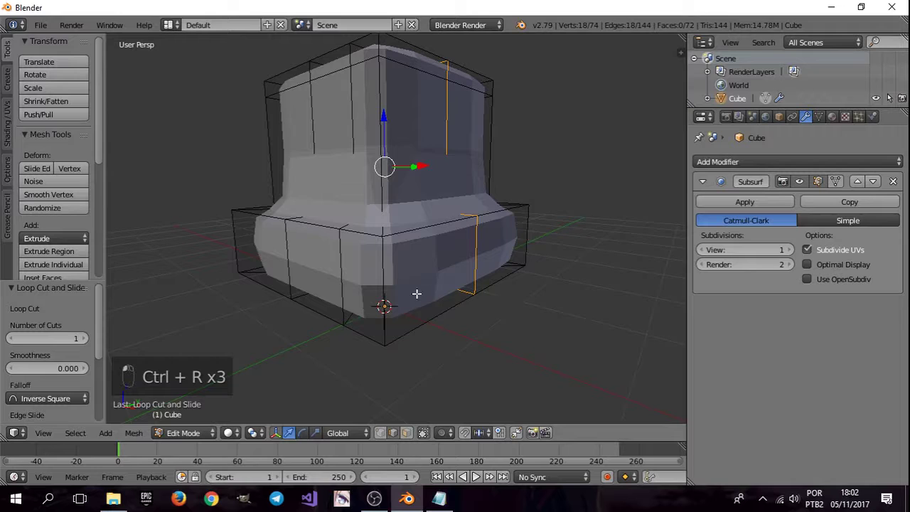
Step: Bevel one vertical corner edge of the base with an offset of about 0.26
middle_drag(416, 293, 335, 327)
right_click(223, 323)
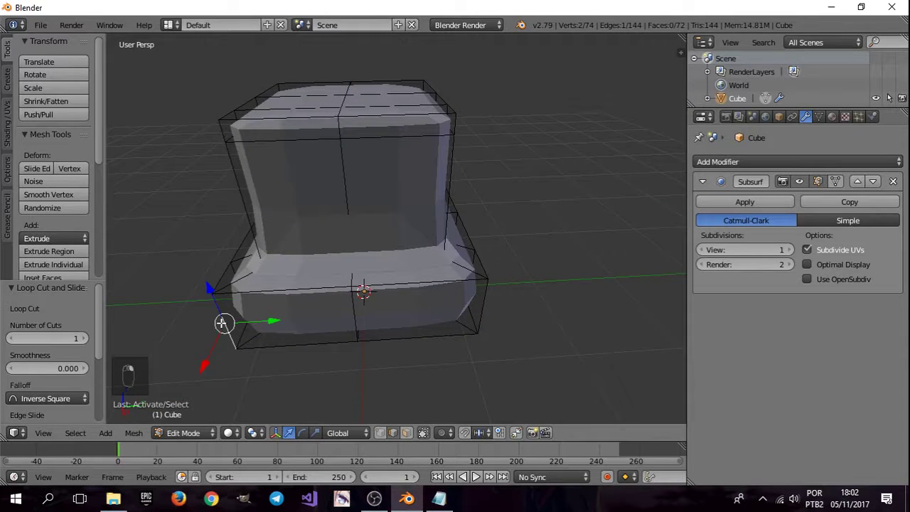
key(ctrl+b)
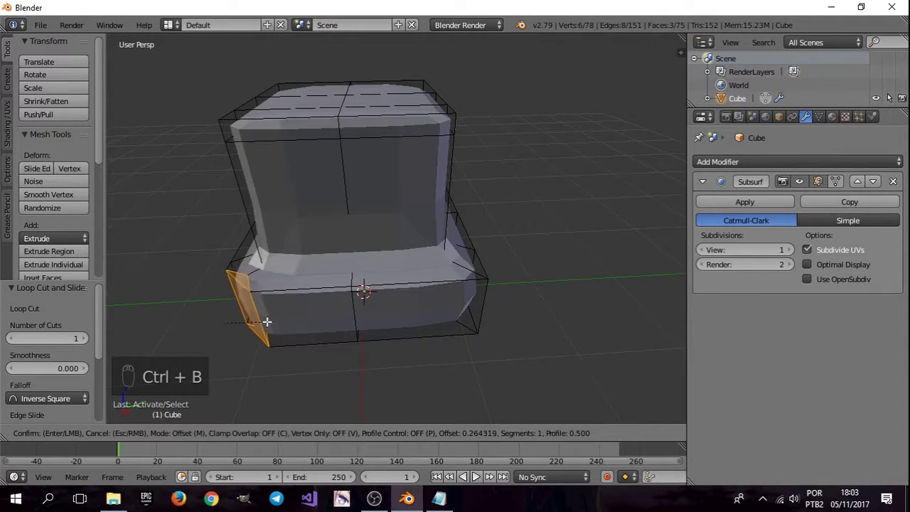
click(265, 320)
middle_drag(265, 321, 487, 224)
Step: Return to Object Mode, set the render engine to Cycles Render, and show the viewport in rendered shading
key(Tab)
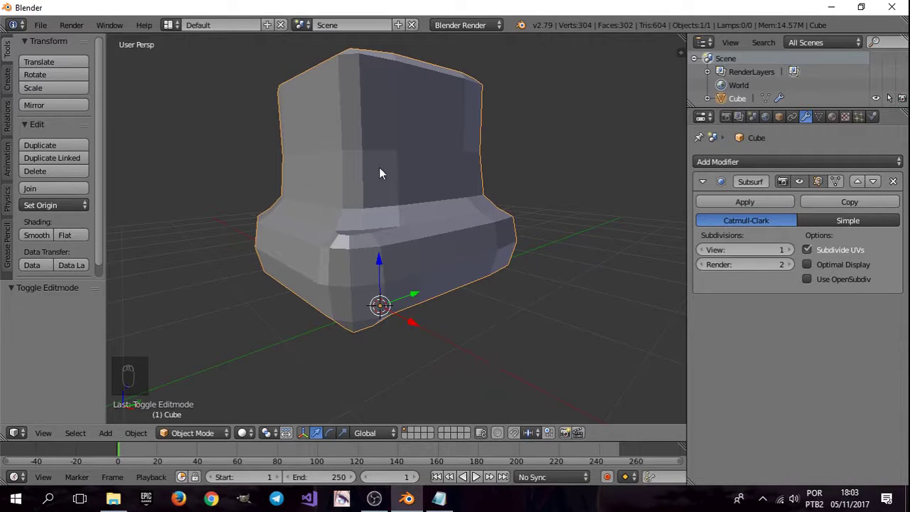
middle_drag(375, 170, 383, 207)
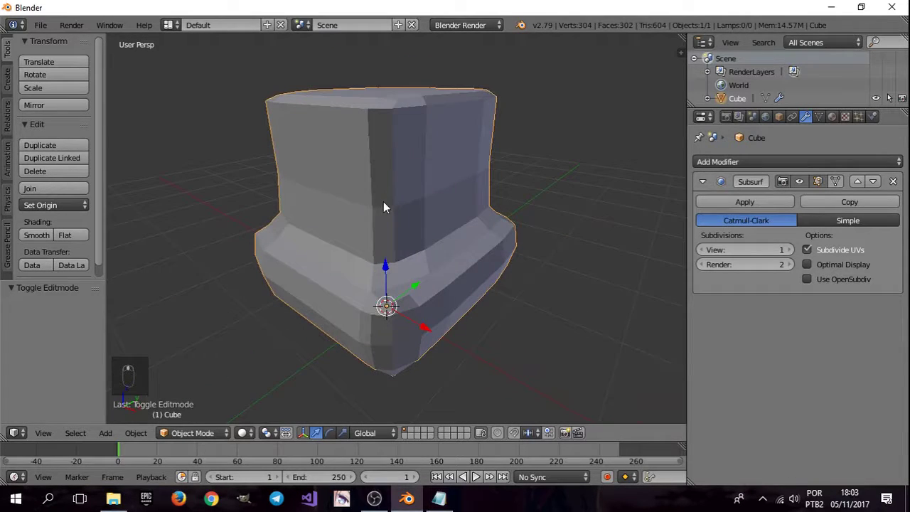
click(471, 25)
click(466, 68)
key(shift+z)
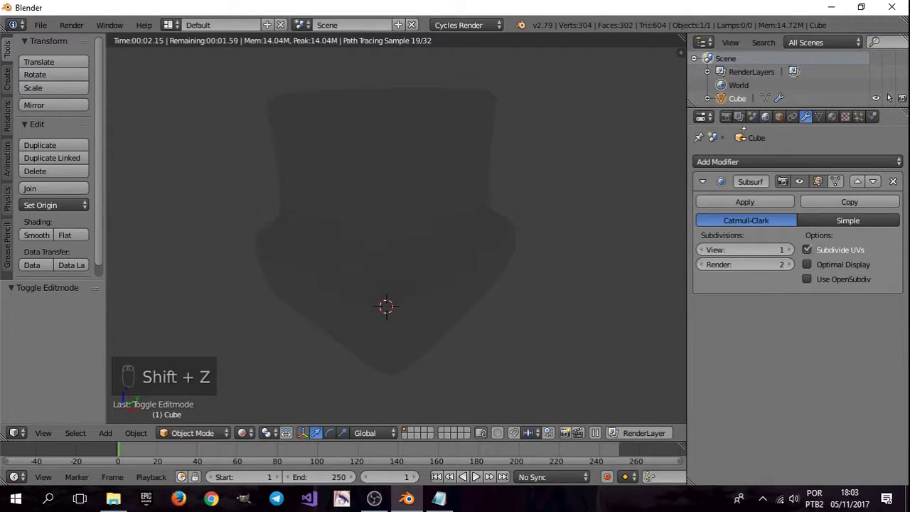
Step: Add a Sun lamp, raise it about 2.06 along the Z axis, and rotate it about 11.8°
key(shift+a)
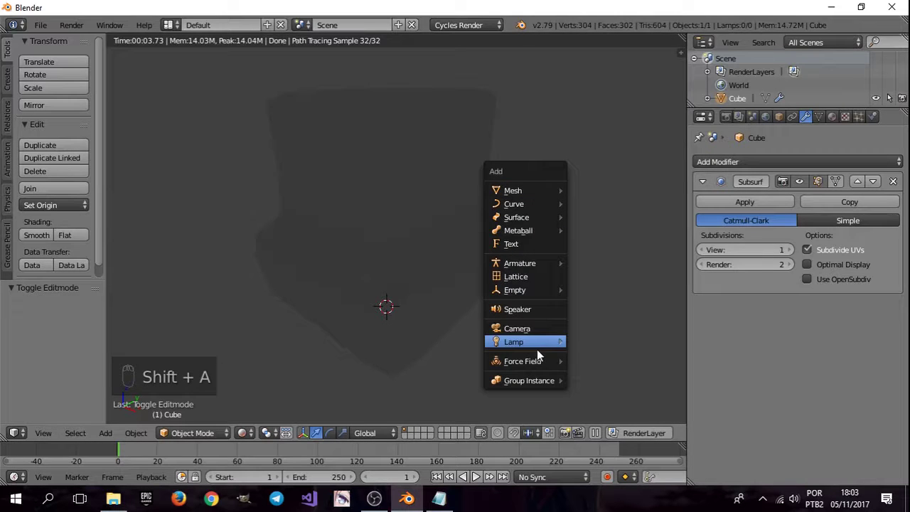
mouse_move(542, 343)
click(611, 356)
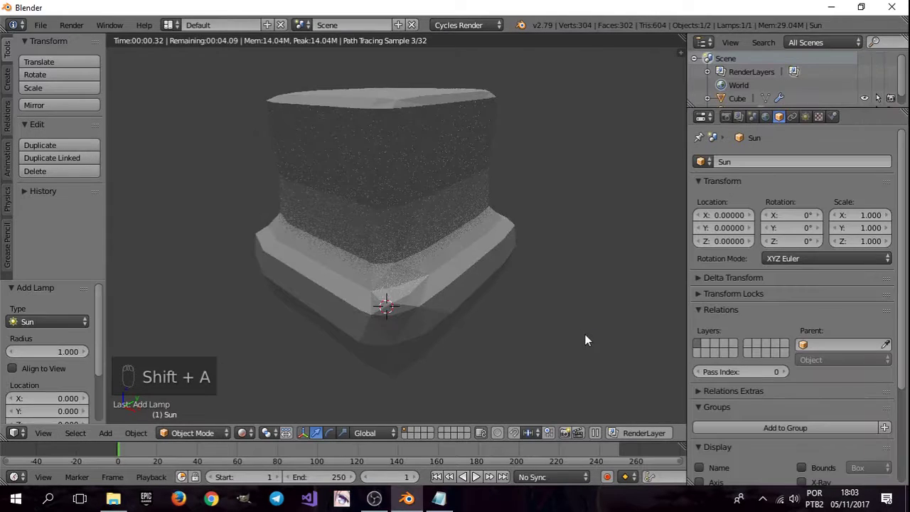
key(g)
key(z)
click(581, 118)
key(r)
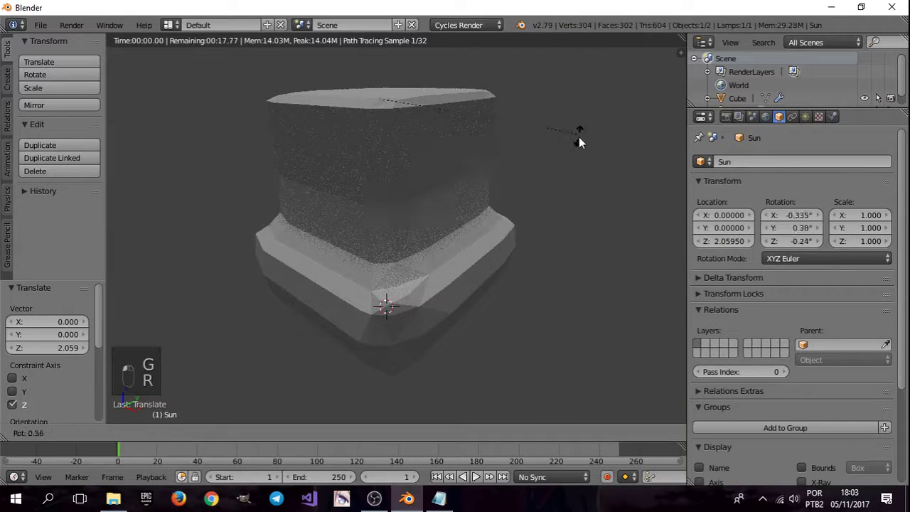
click(580, 169)
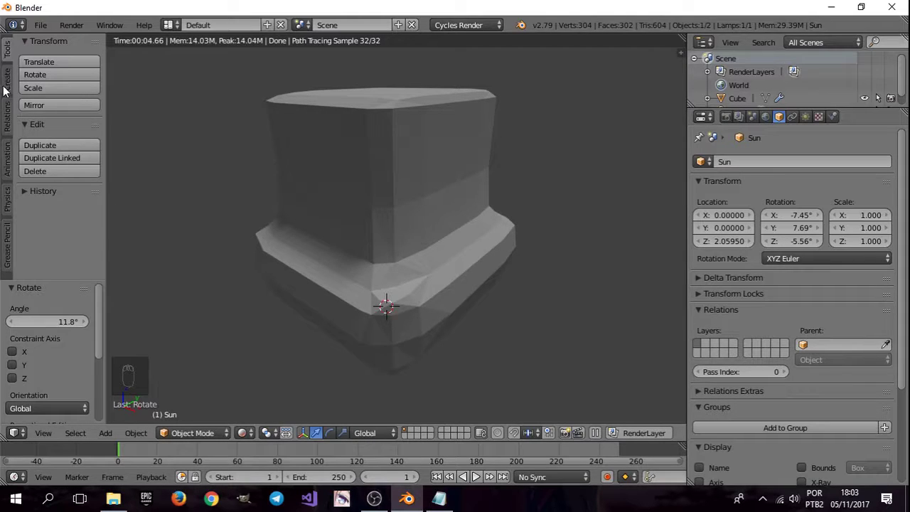
Step: Switch the viewport back to solid shading, select the cube, and enter Edit Mode
key(Tab)
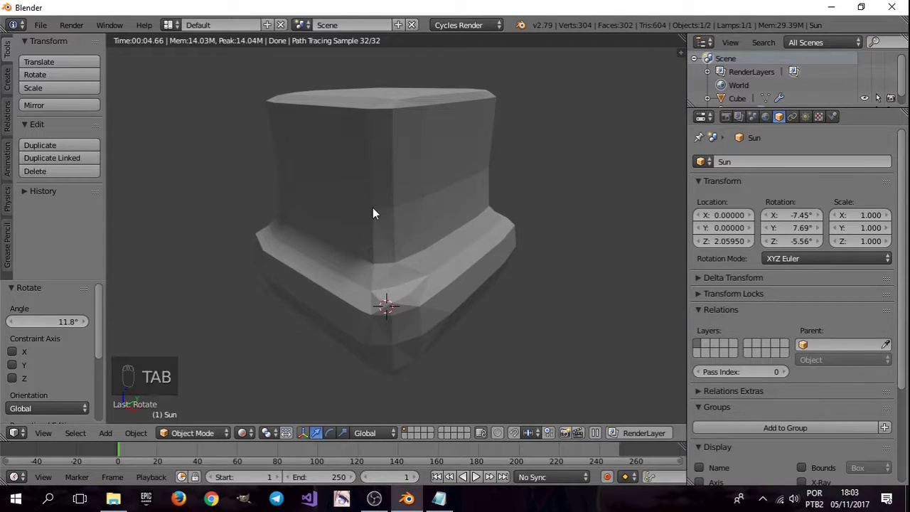
key(shift+z)
key(Tab)
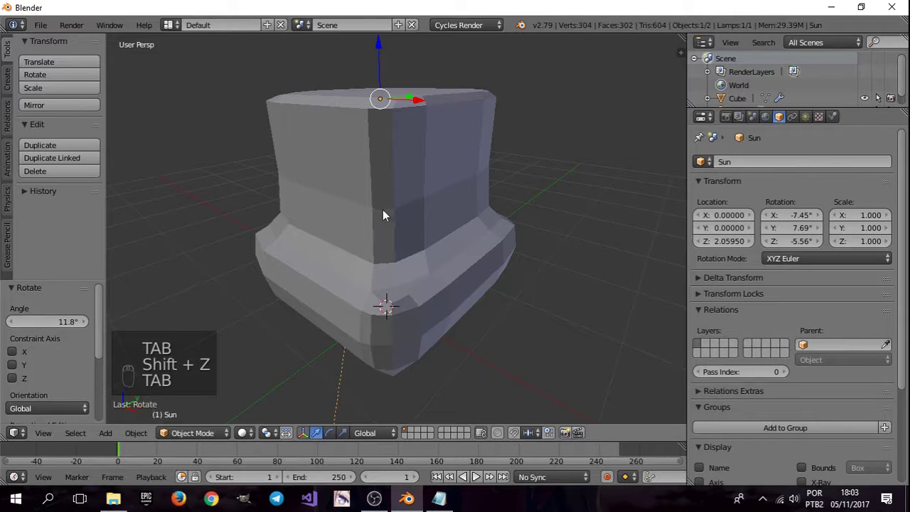
right_click(409, 214)
key(Tab)
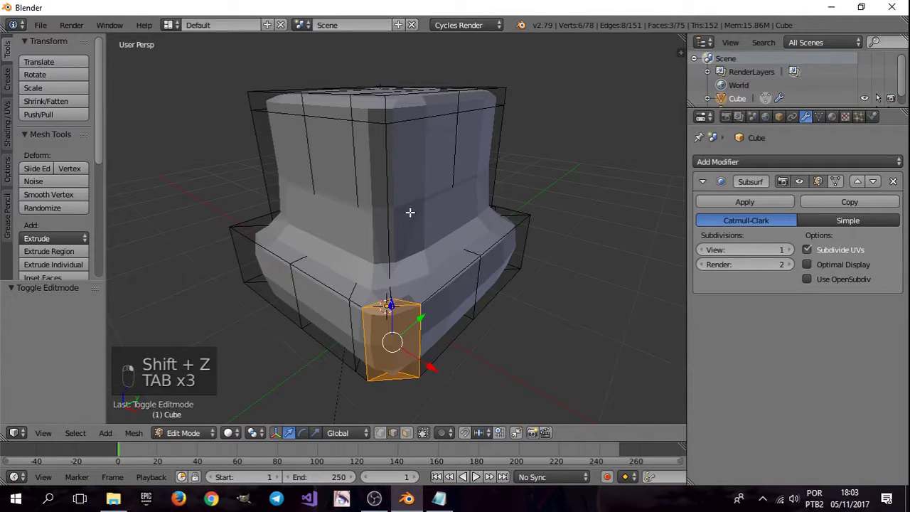
Step: Select the entire mesh and apply smooth shading to its faces
key(a)
key(a)
key(a)
key(a)
key(a)
key(a)
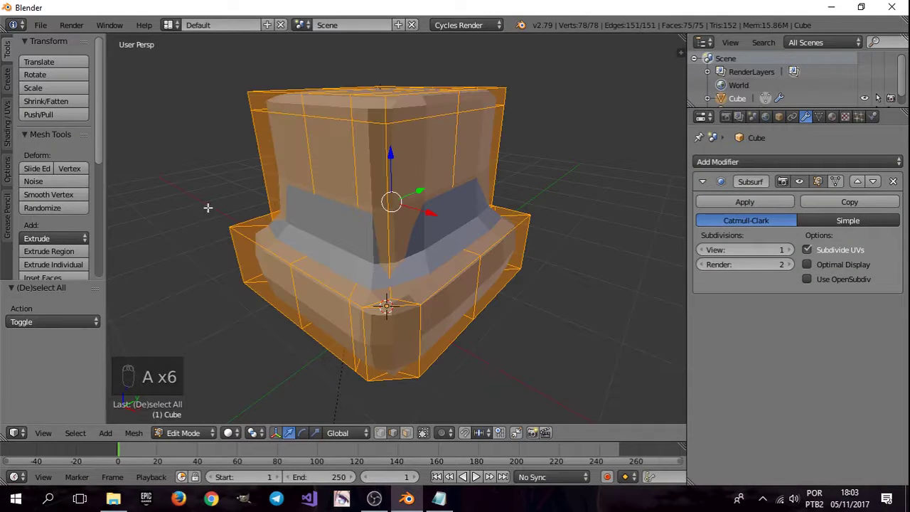
click(7, 123)
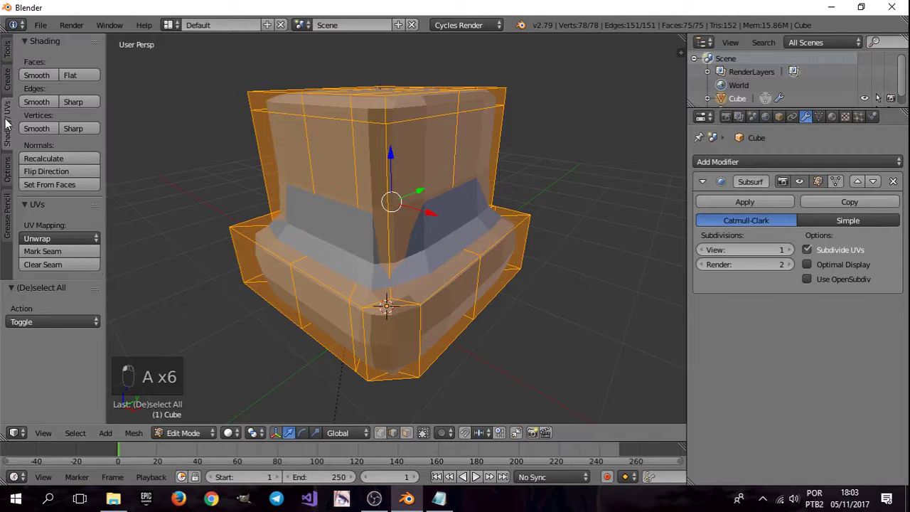
click(39, 76)
Step: Preview the smooth mesh in rendered shading, set the modifier's View subdivisions to 2, and return to solid shading
key(shift+z)
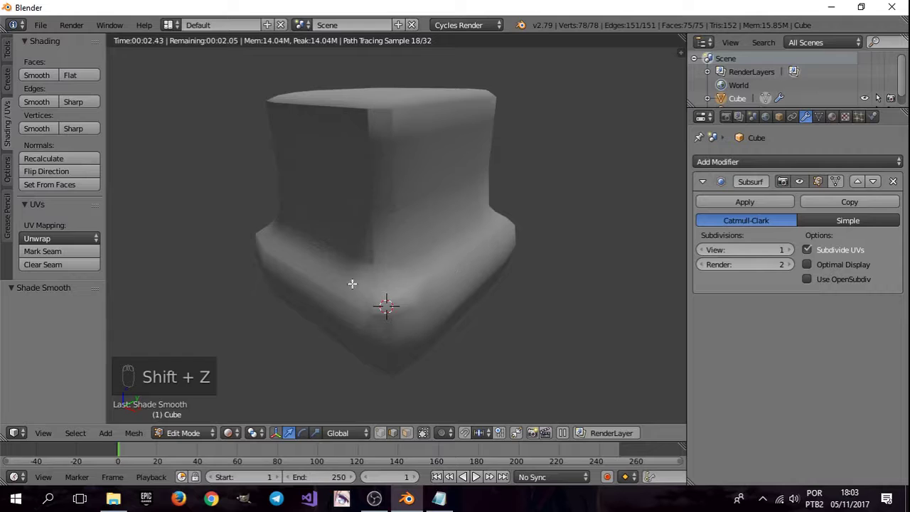
click(788, 250)
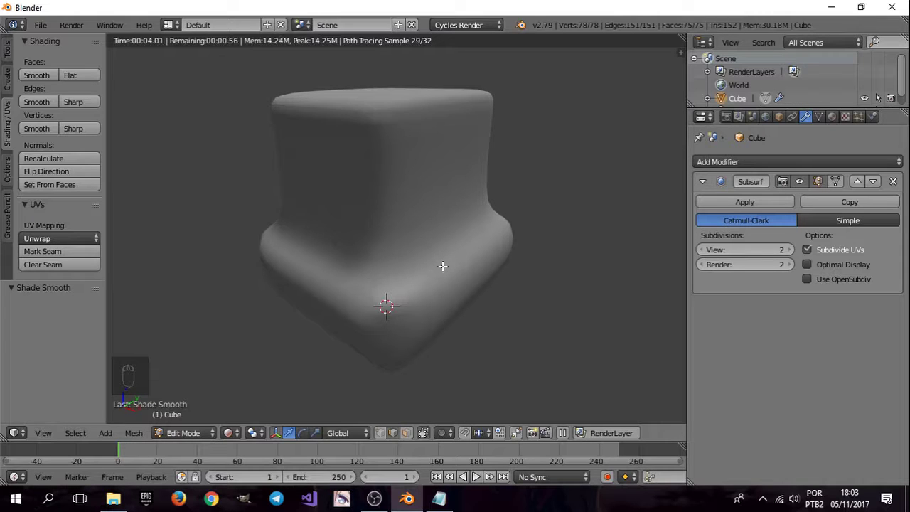
key(shift+z)
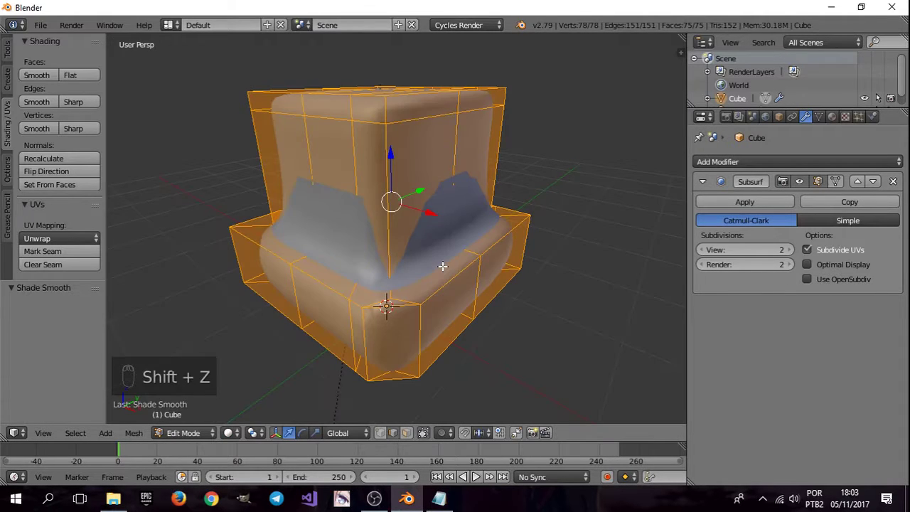
Step: Apply flat shading to all faces of the mesh and return to Object Mode
click(75, 75)
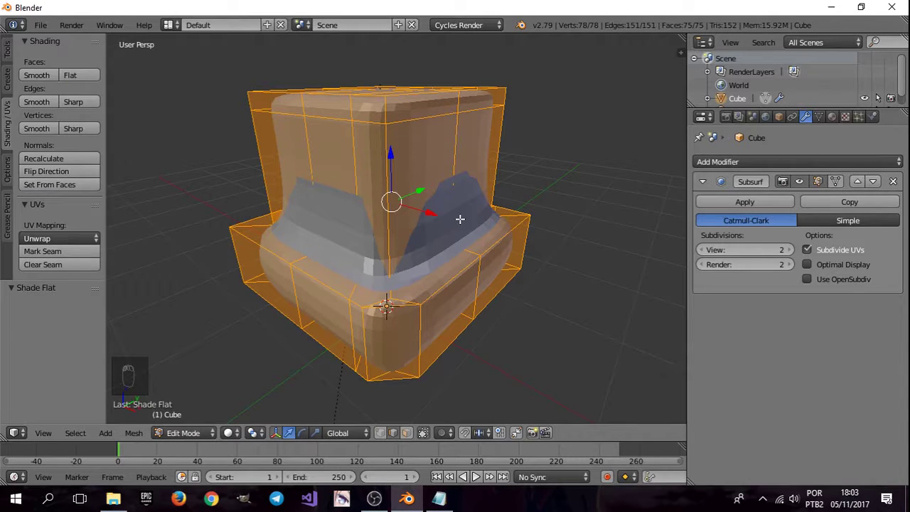
key(Tab)
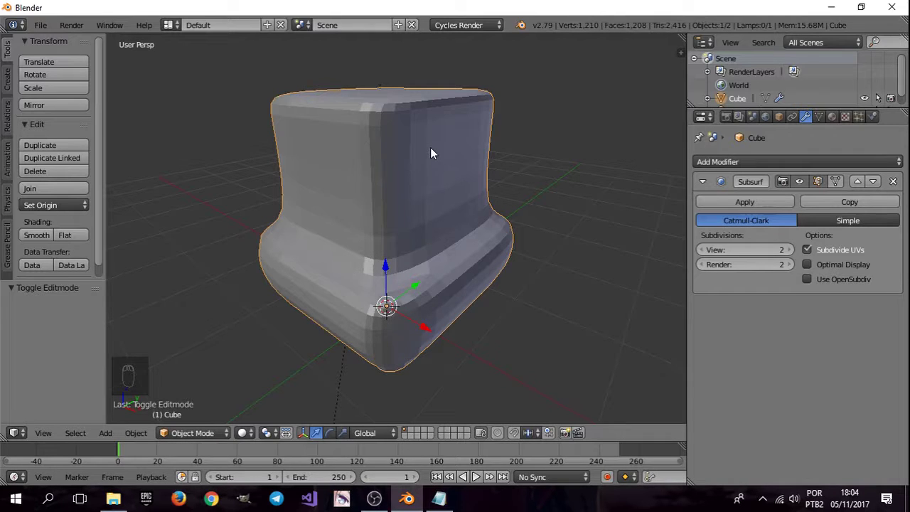
key(Tab)
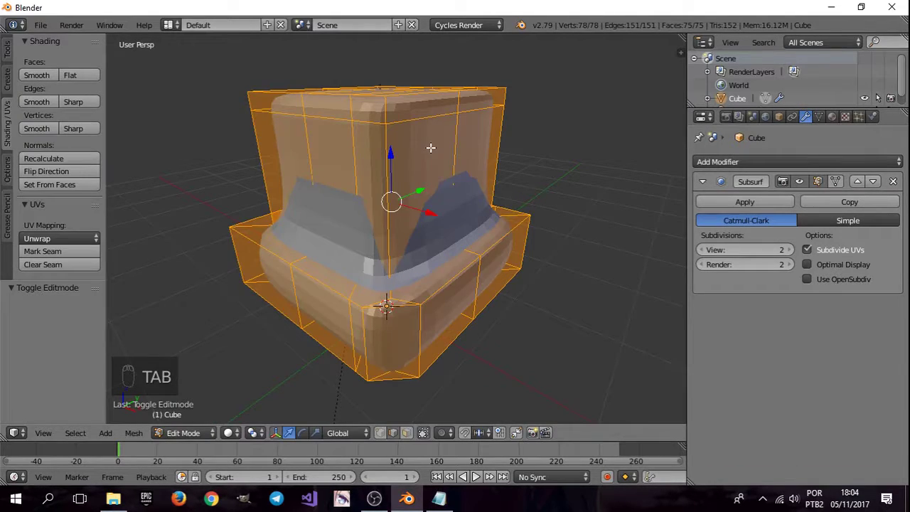
key(Tab)
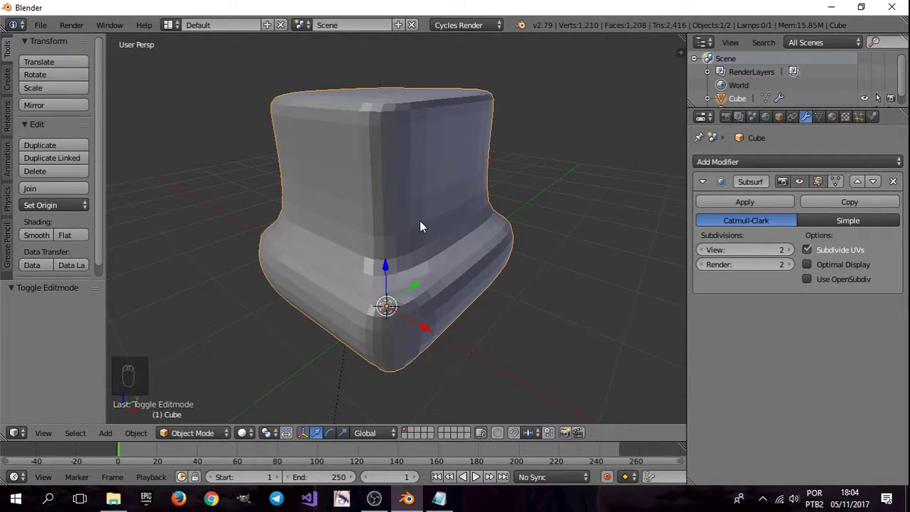
Step: Delete the subdivided cube and the Sun lamp from the scene
scroll(418, 222, down, 5)
middle_drag(417, 239, 410, 265)
scroll(410, 269, up, 3)
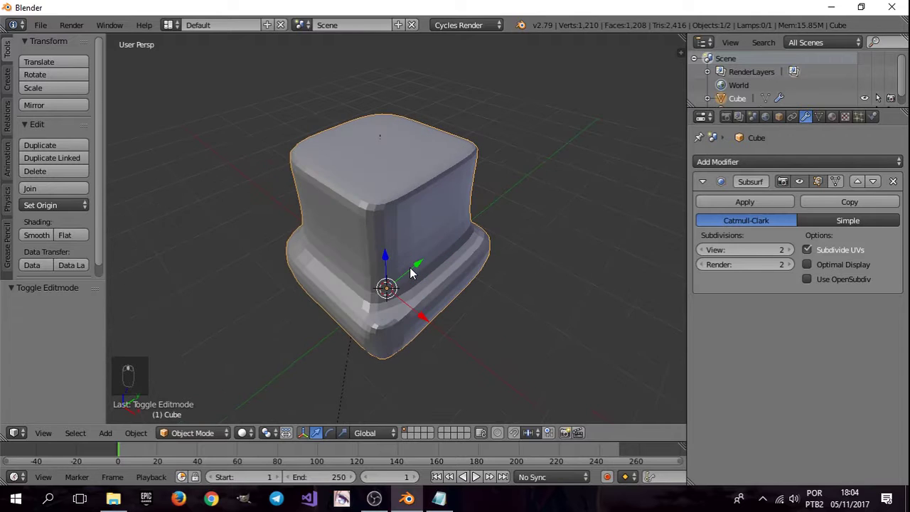
key(x)
click(411, 273)
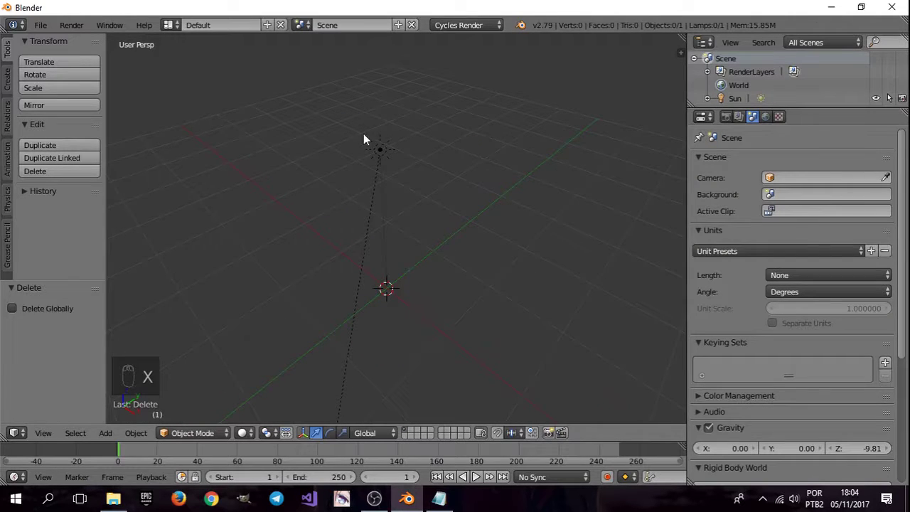
right_click(380, 150)
key(x)
click(379, 150)
Step: Add a mesh cube with a radius of 1 at the scene's origin
key(shift+a)
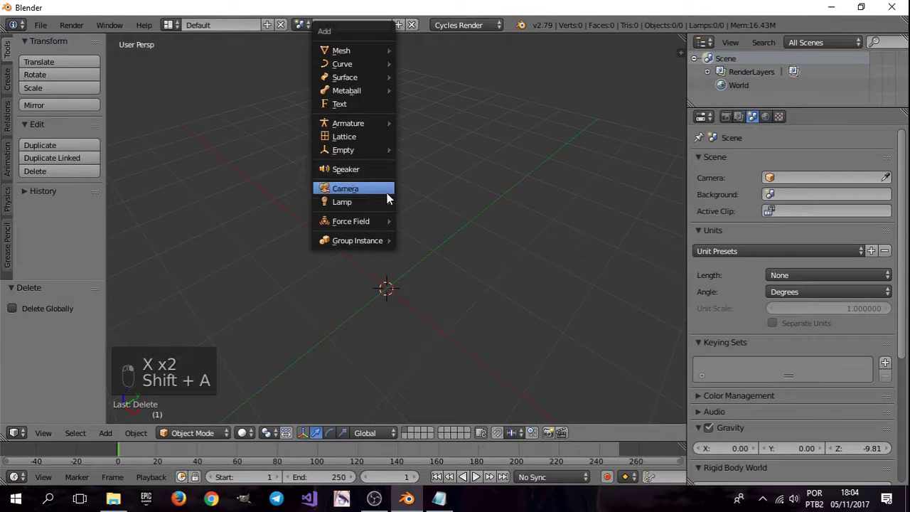
mouse_move(377, 51)
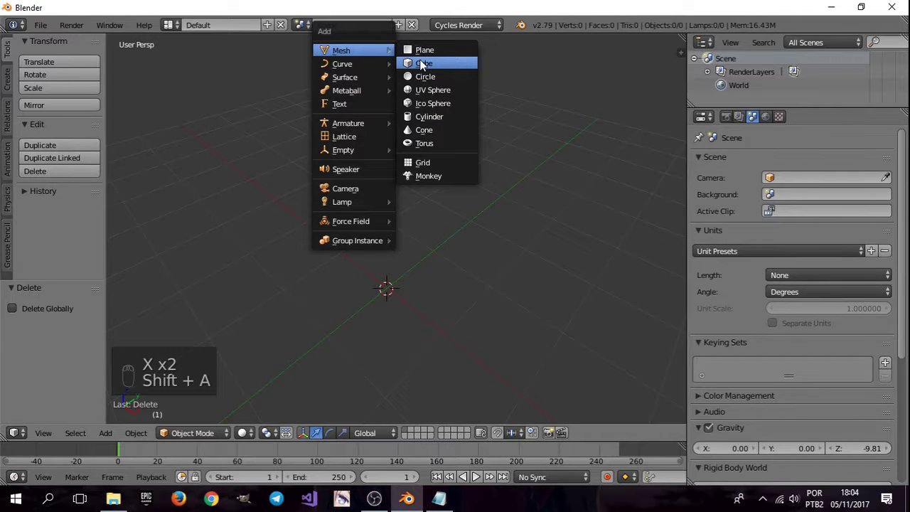
click(426, 62)
middle_drag(419, 247, 422, 229)
scroll(416, 244, down, 3)
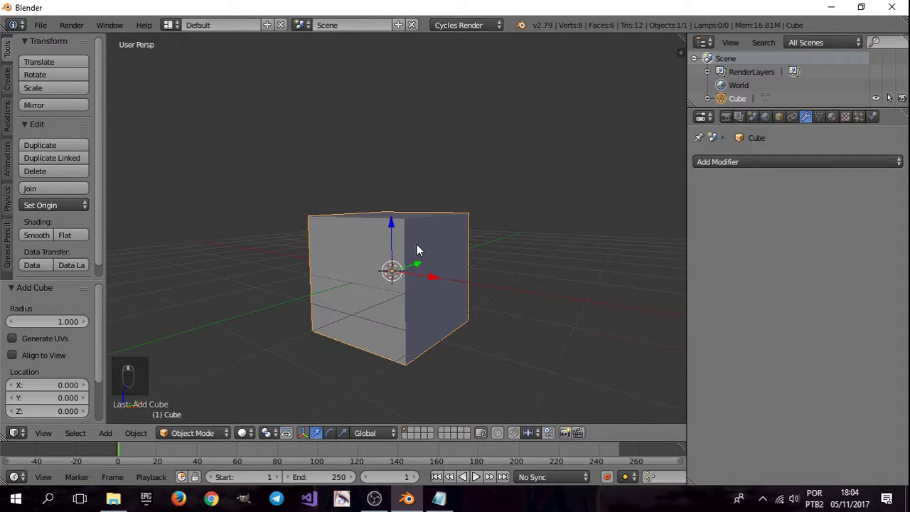
Step: Add a UV sphere with 32 segments and 16 rings, and move it about 1.41 along X so it overlaps the cube
key(shift+a)
mouse_move(417, 243)
mouse_move(410, 260)
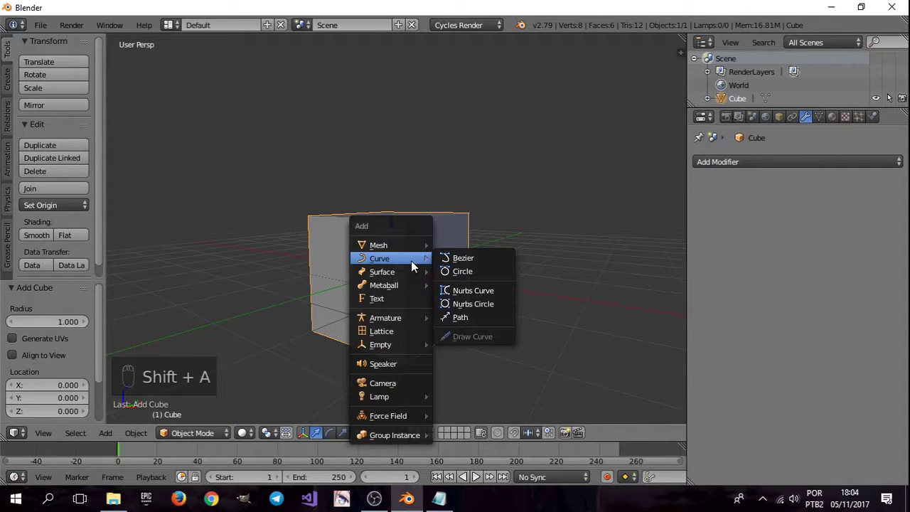
click(495, 280)
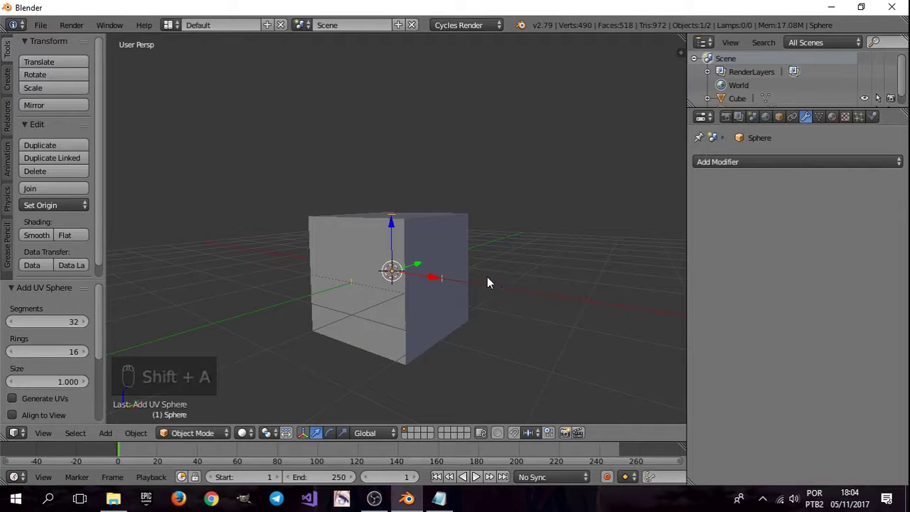
key(g)
key(x)
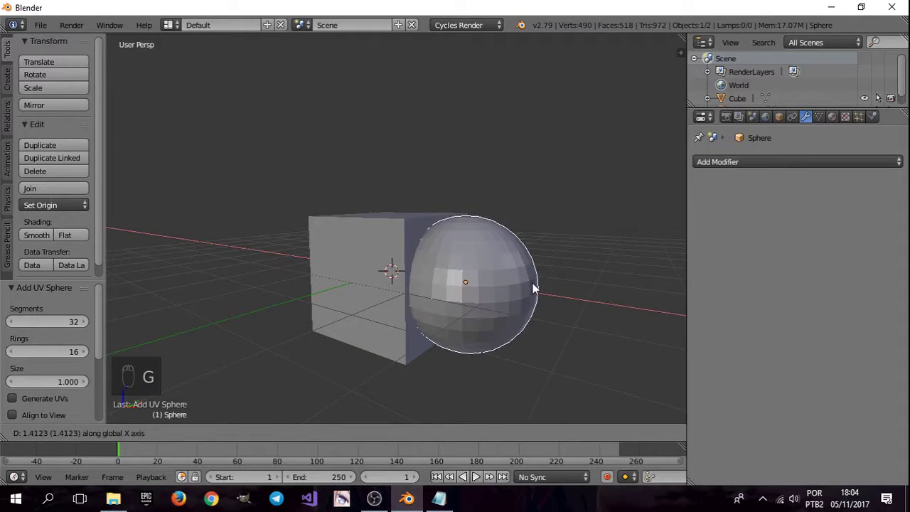
click(535, 288)
mouse_move(535, 288)
middle_down()
mouse_move(541, 258)
mouse_move(535, 285)
middle_up()
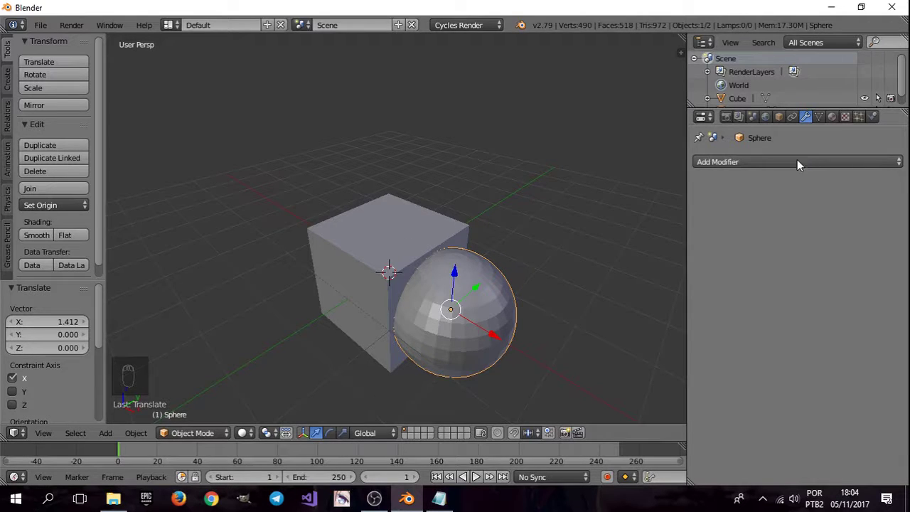
Step: Add a Boolean modifier to the cube with the Intersect operation and the Sphere as its object
right_click(420, 244)
right_click(420, 242)
right_click(400, 240)
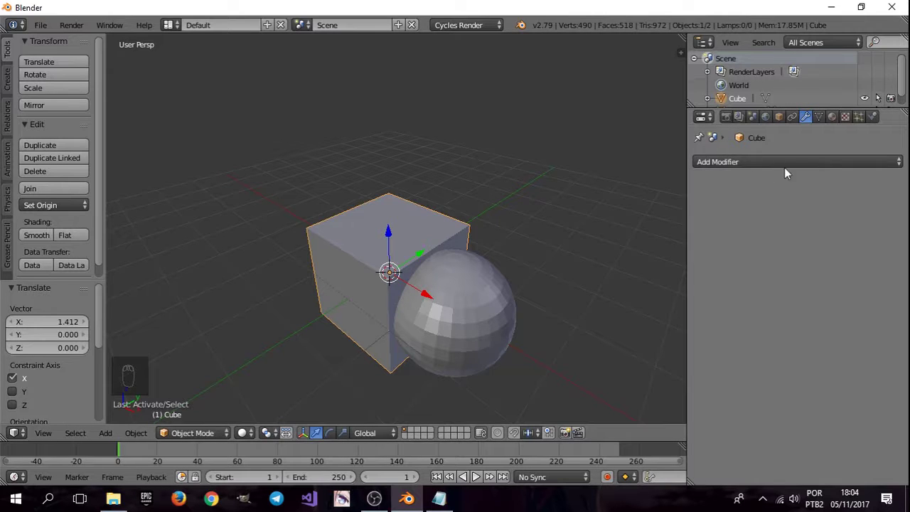
click(753, 163)
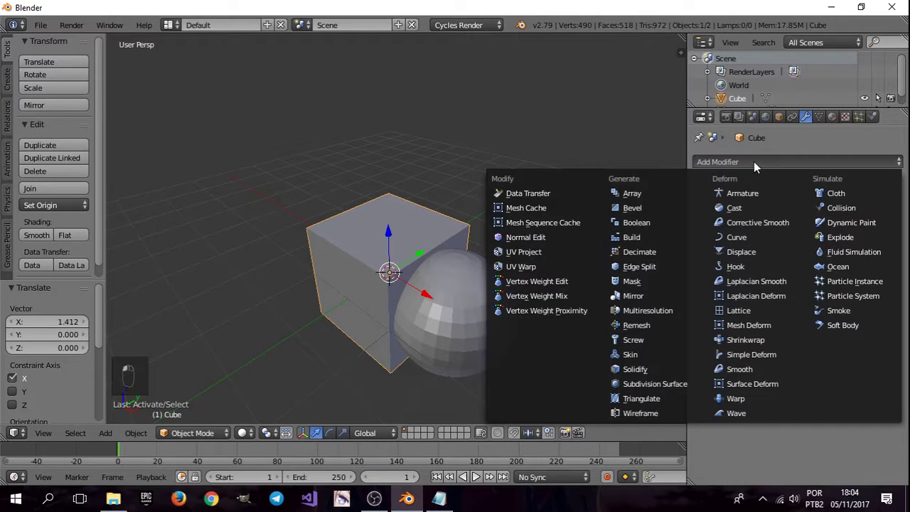
click(653, 223)
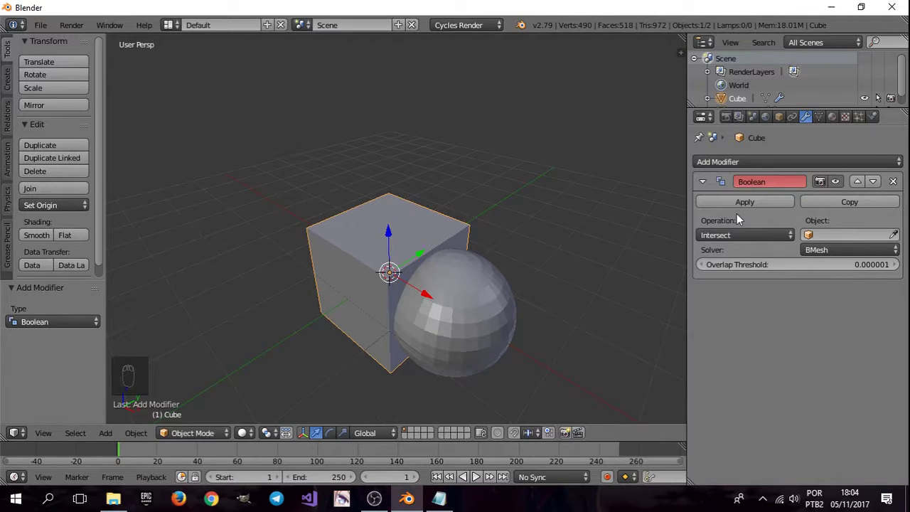
click(826, 235)
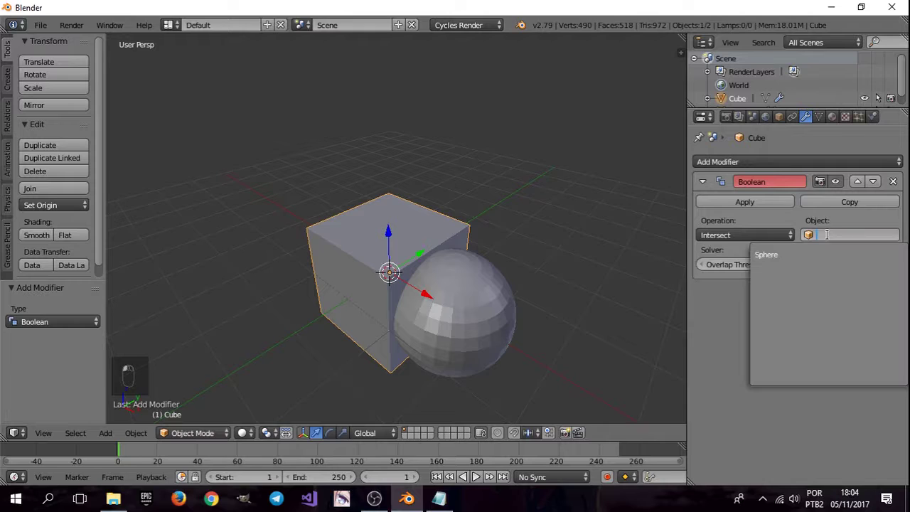
click(766, 254)
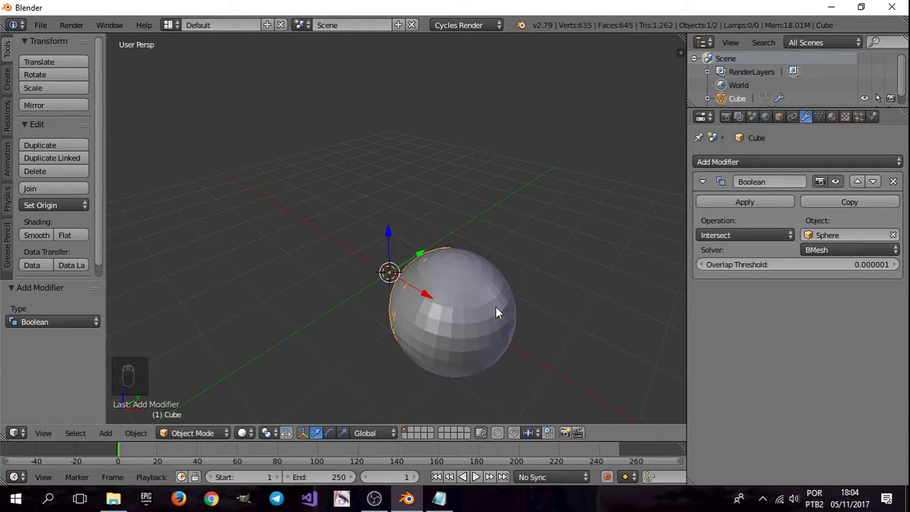
key(g)
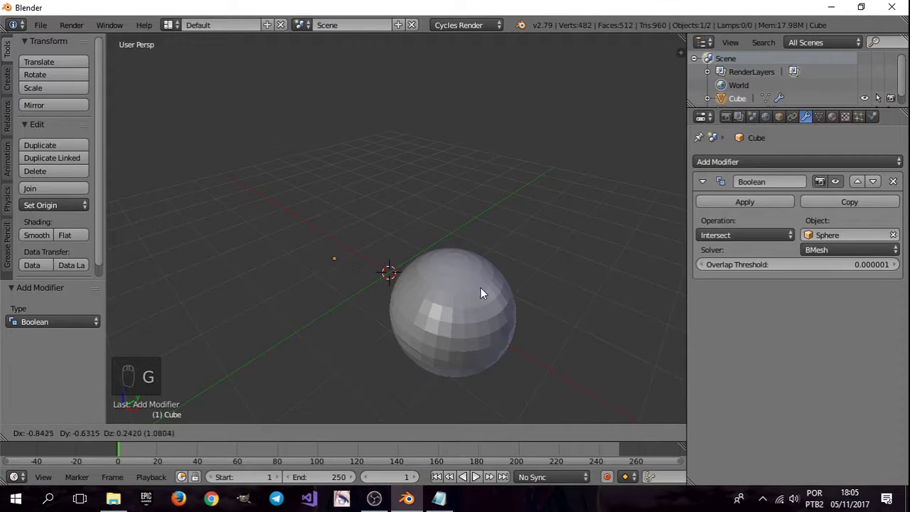
right_click(572, 326)
middle_drag(572, 325, 596, 290)
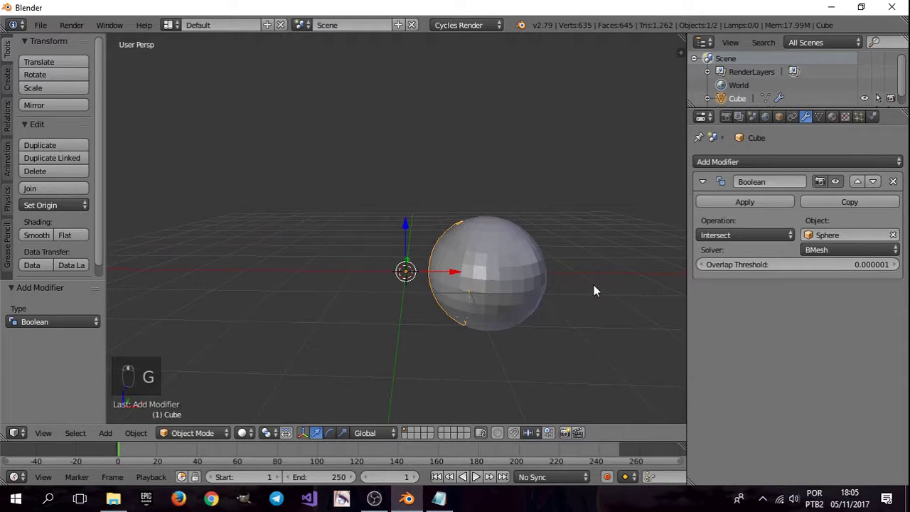
Step: Apply the Intersect Boolean and move the resulting piece about -3.13 along X, away from the sphere
click(739, 203)
key(g)
key(x)
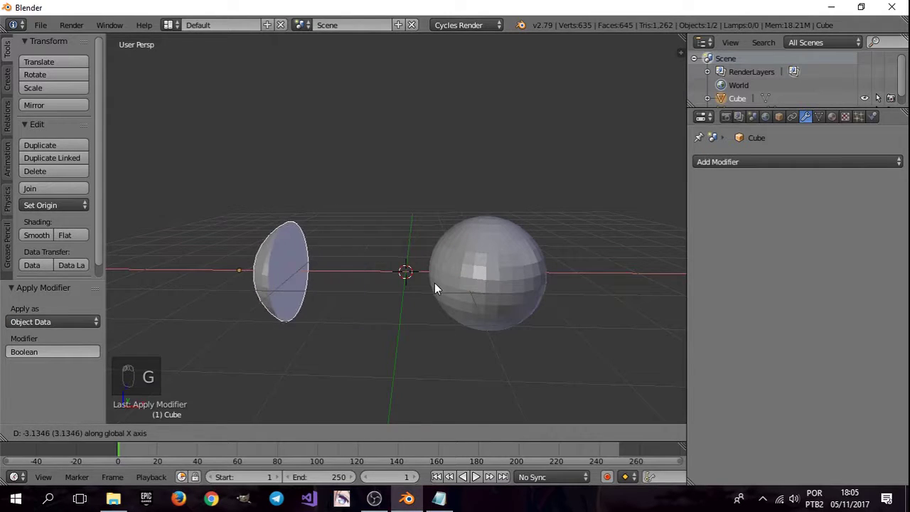
click(329, 284)
mouse_move(329, 280)
middle_down()
mouse_move(408, 297)
mouse_move(538, 269)
mouse_move(611, 266)
mouse_move(337, 282)
middle_up()
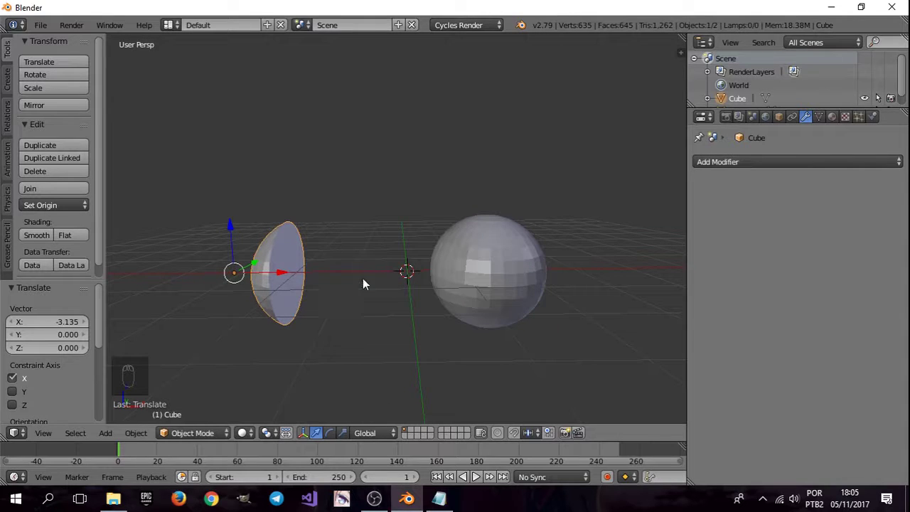
Step: Undo the move and the applied Boolean, and assign the Sphere as the modifier's object again
key(ctrl+z)
key(ctrl+z)
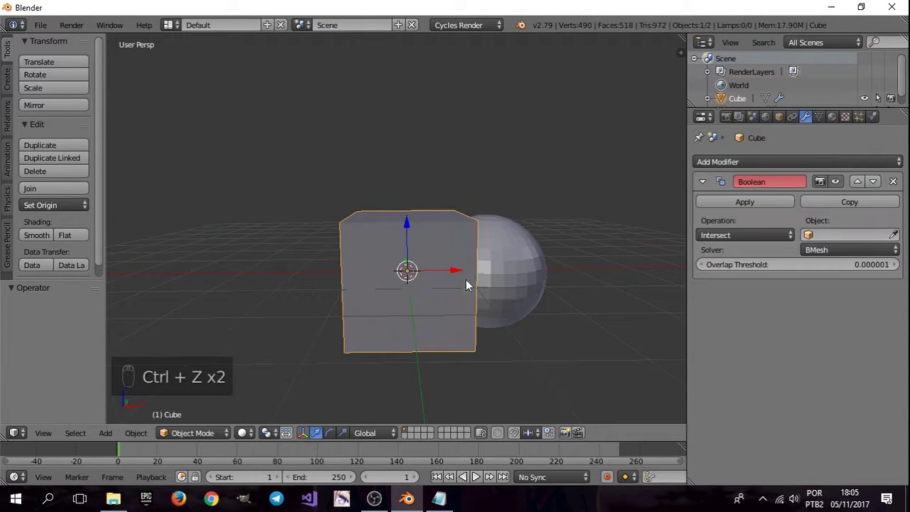
click(817, 234)
click(812, 253)
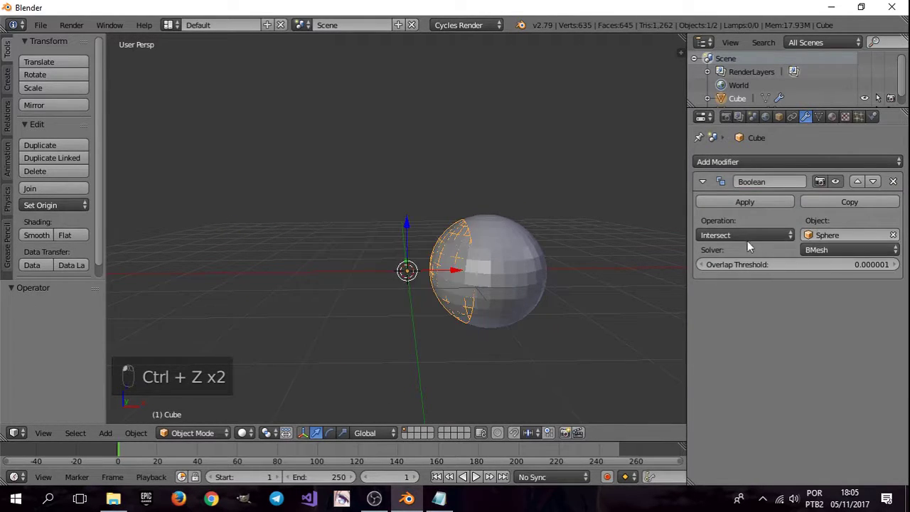
Step: Set the Boolean operation to Difference and apply the modifier to the cube
click(746, 236)
click(737, 196)
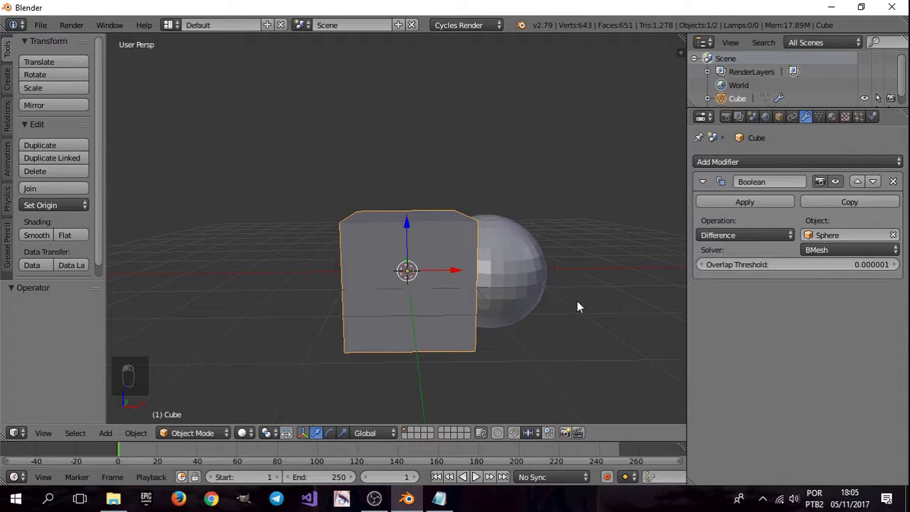
middle_drag(576, 305, 518, 308)
click(739, 202)
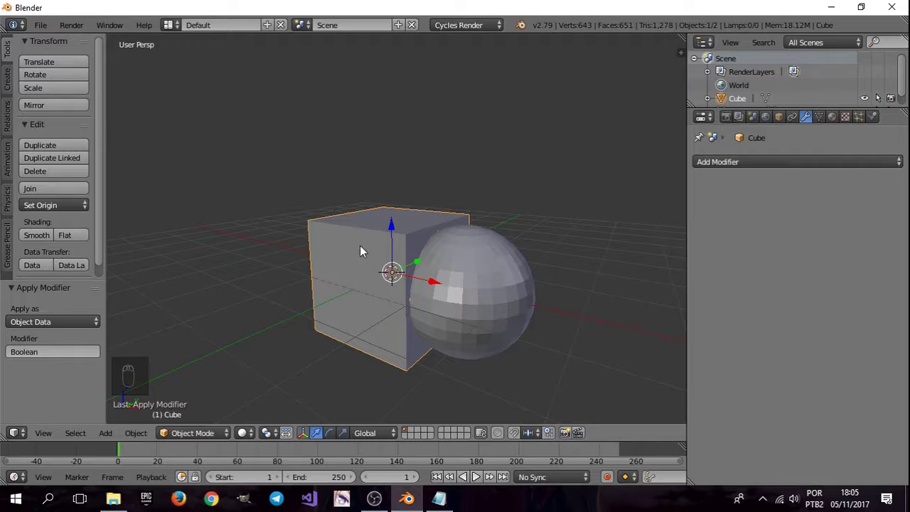
Step: Move the cut cube about -2.59 along X to expose its spherical cavity
key(g)
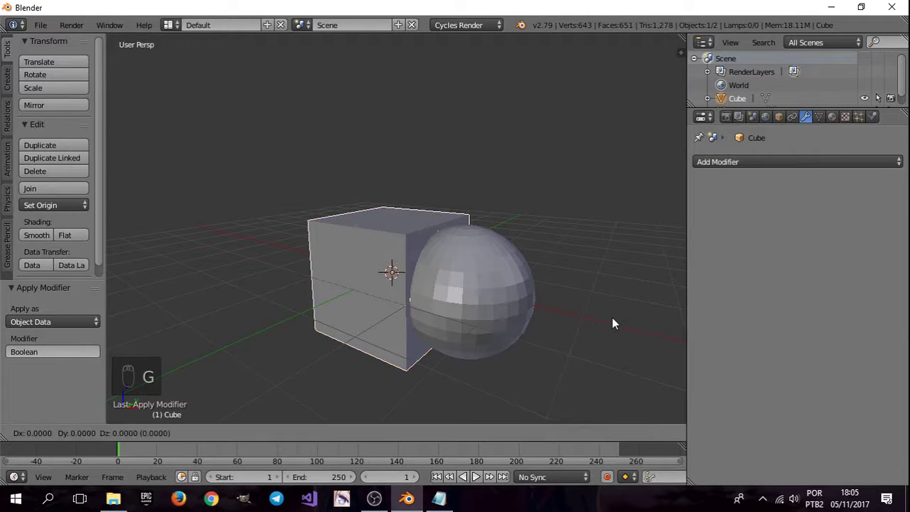
key(x)
click(517, 299)
scroll(307, 258, up, 4)
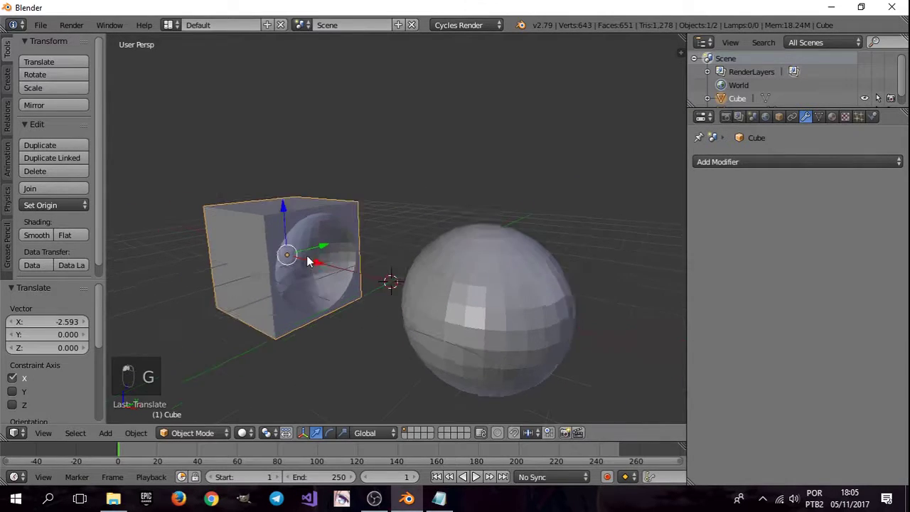
middle_drag(324, 274, 446, 273)
Step: Enter Edit Mode on the cut cube, switch to face selection, and select the face below the spherical cavity
key(Tab)
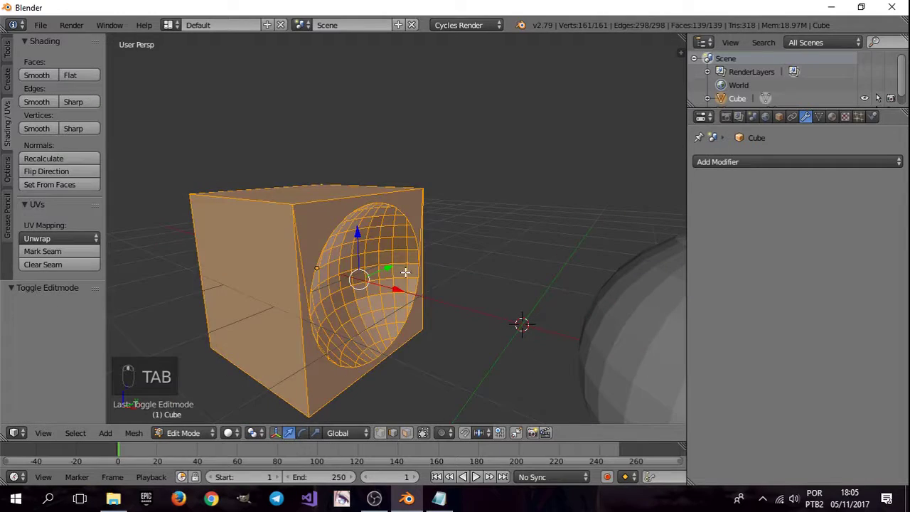
middle_drag(463, 306, 441, 313)
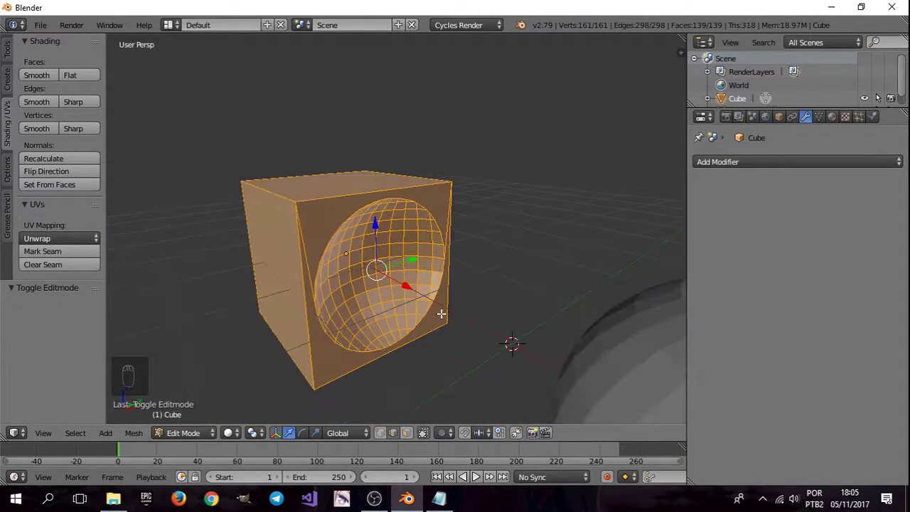
key(ctrl+Tab)
click(381, 270)
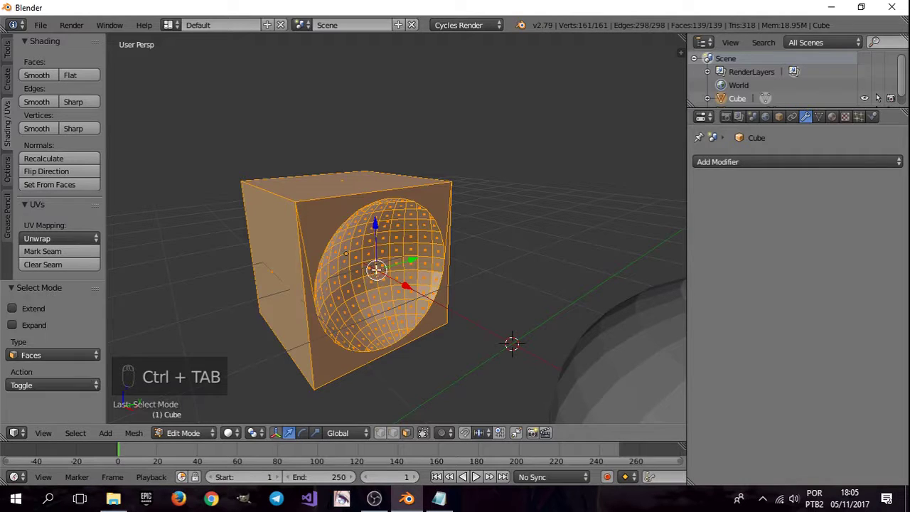
right_click(332, 355)
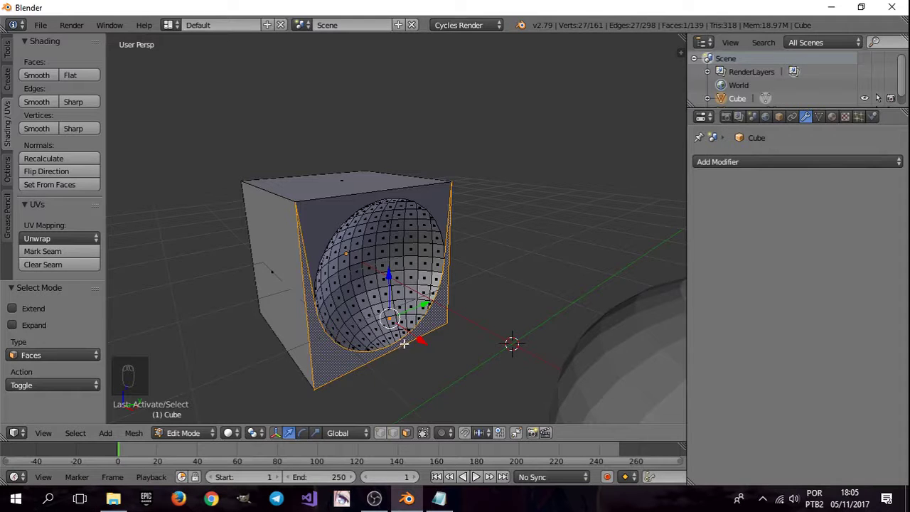
Step: Add a Subdivision Surface modifier to the cut cube from Object Mode and inspect its effect on the mesh in Edit Mode
key(Tab)
click(780, 161)
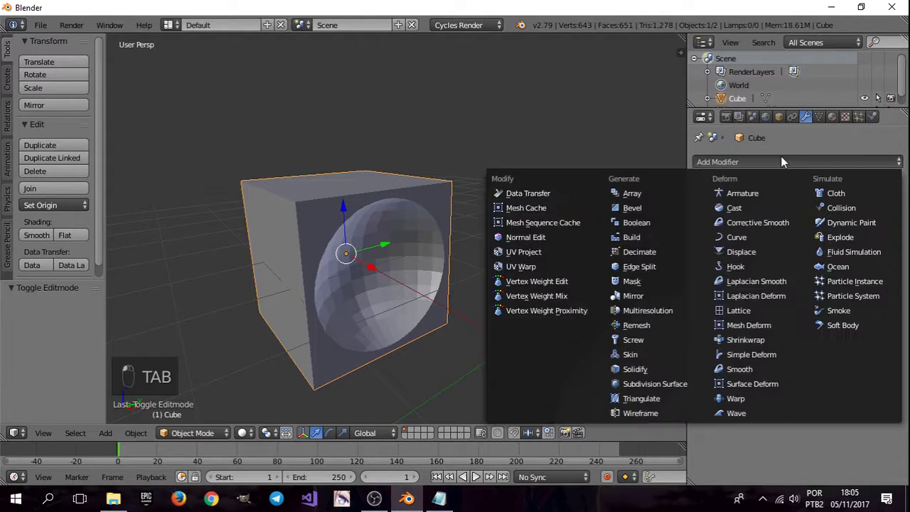
click(646, 384)
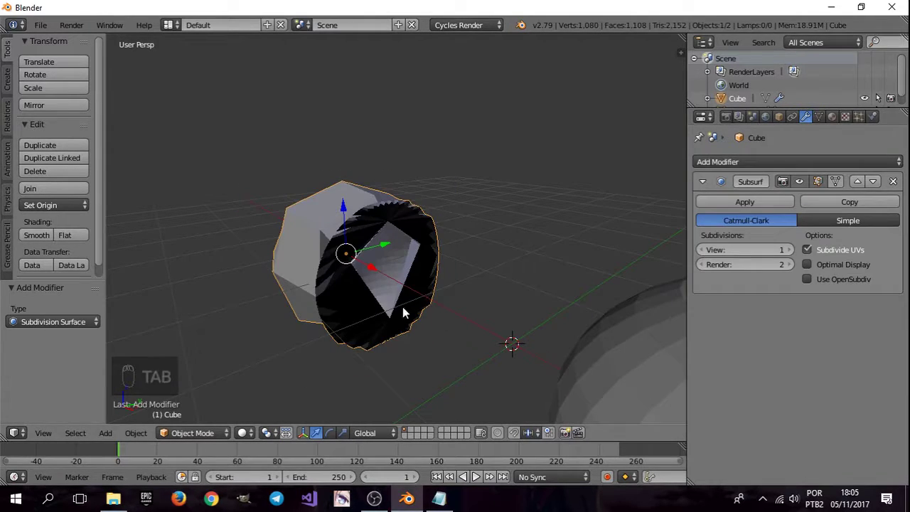
middle_drag(434, 280, 405, 275)
middle_drag(311, 267, 338, 321)
key(Tab)
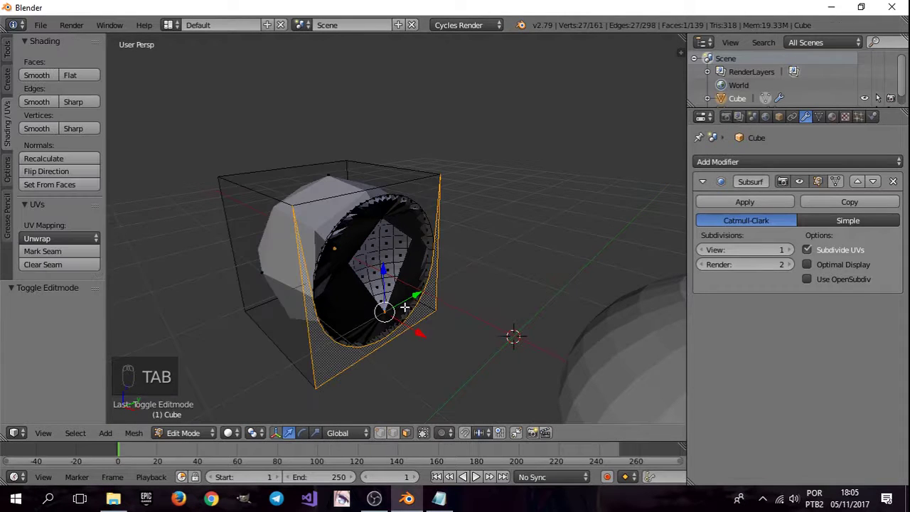
Step: Undo the Edit Mode selection changes and remove the Subdivision Surface modifier from the cube
key(ctrl+z)
key(ctrl+z)
key(ctrl+z)
key(ctrl+z)
key(ctrl+z)
key(ctrl+z)
key(ctrl+z)
key(ctrl+z)
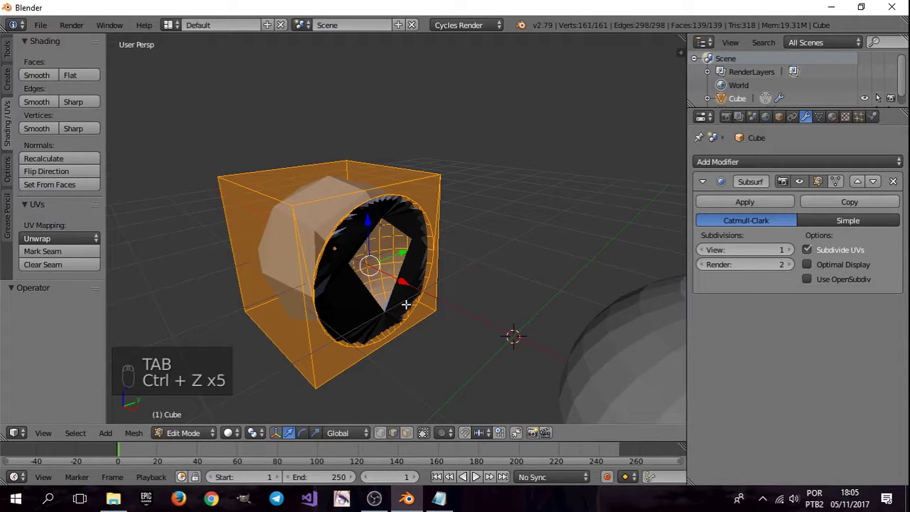
key(ctrl+z)
key(ctrl+z)
key(ctrl+z)
key(ctrl+z)
key(ctrl+z)
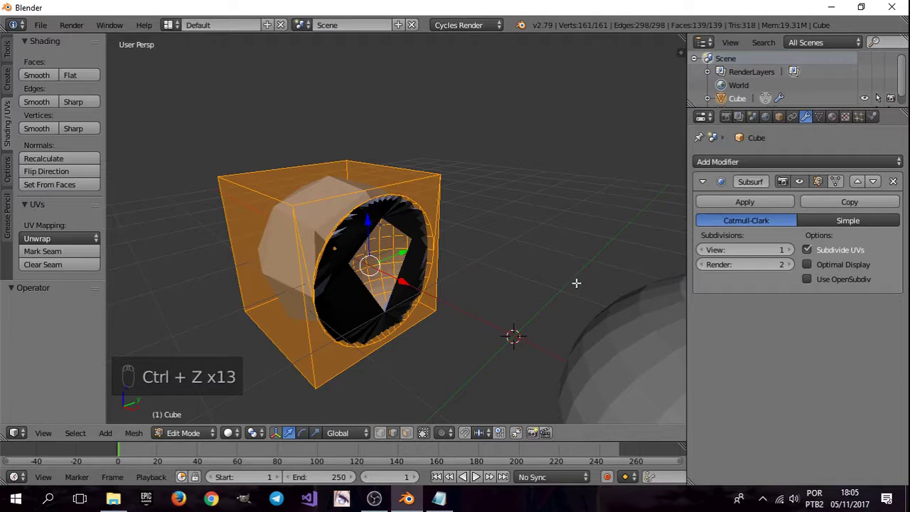
click(892, 181)
Step: Return to Object Mode and undo the changes back to the unapplied Difference Boolean on the cube at the origin
key(ctrl+z)
key(ctrl+z)
key(ctrl+z)
key(ctrl+z)
key(ctrl+z)
key(ctrl+z)
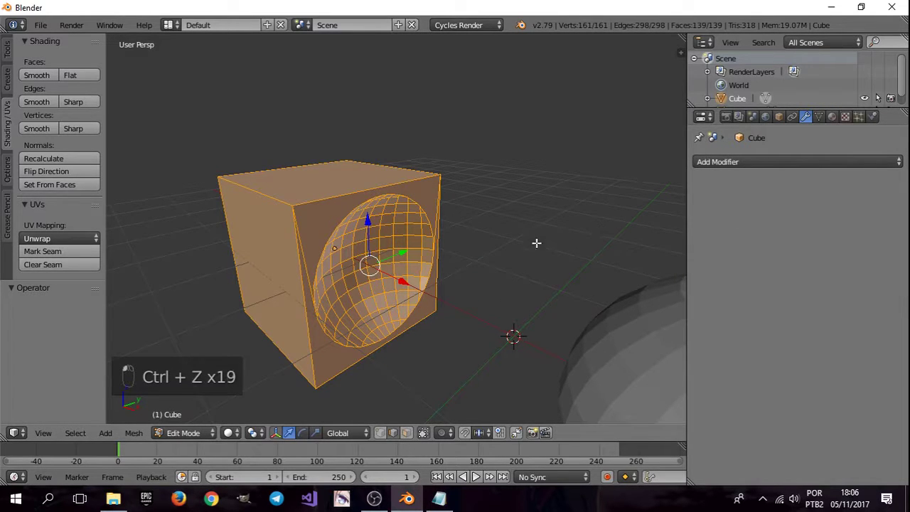
key(ctrl+z)
key(Tab)
key(ctrl+z)
key(ctrl+z)
key(ctrl+z)
key(ctrl+z)
key(ctrl+z)
key(ctrl+z)
key(ctrl+z)
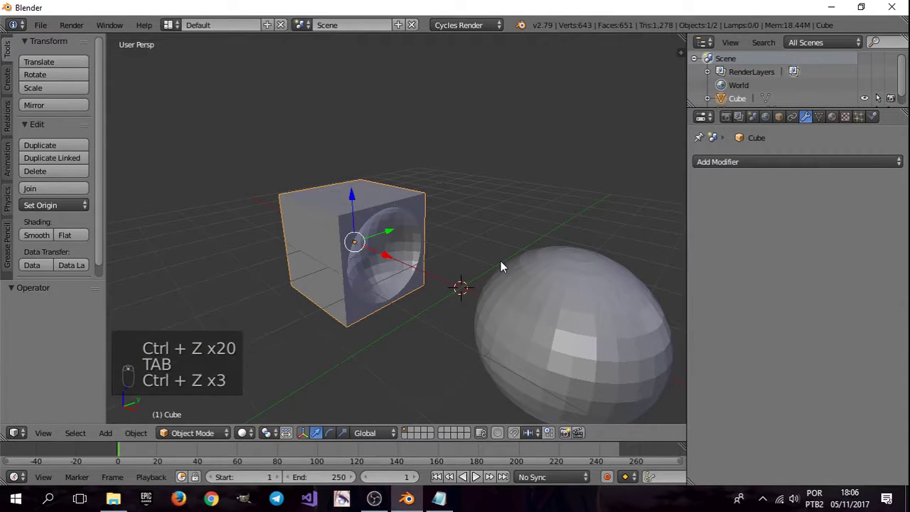
Step: Set the cube's Boolean operation to Union
middle_drag(565, 291, 703, 262)
click(778, 232)
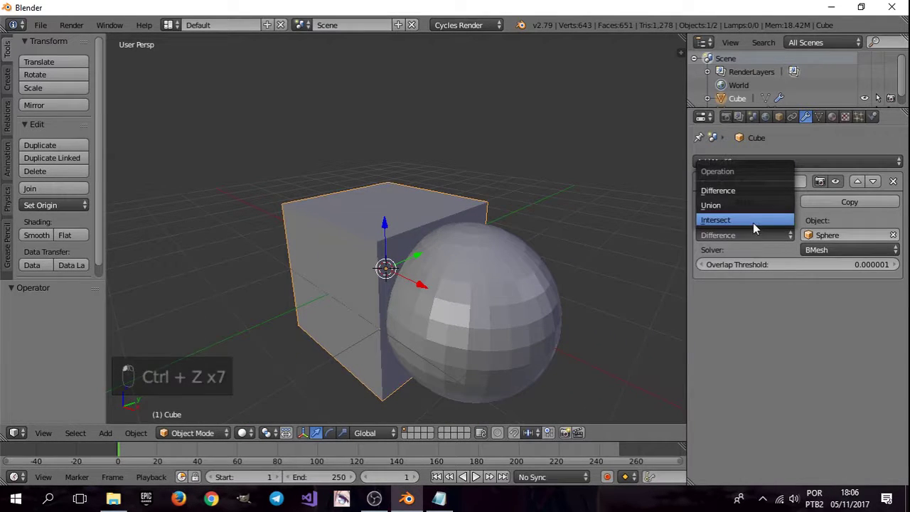
click(752, 205)
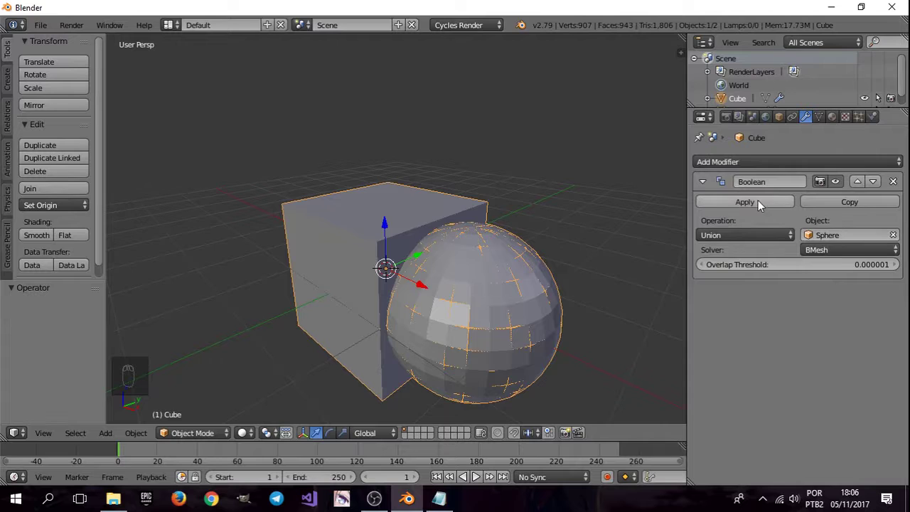
Step: Apply the cube's Union Boolean modifier and move the merged mesh away from the original sphere
click(753, 202)
key(g)
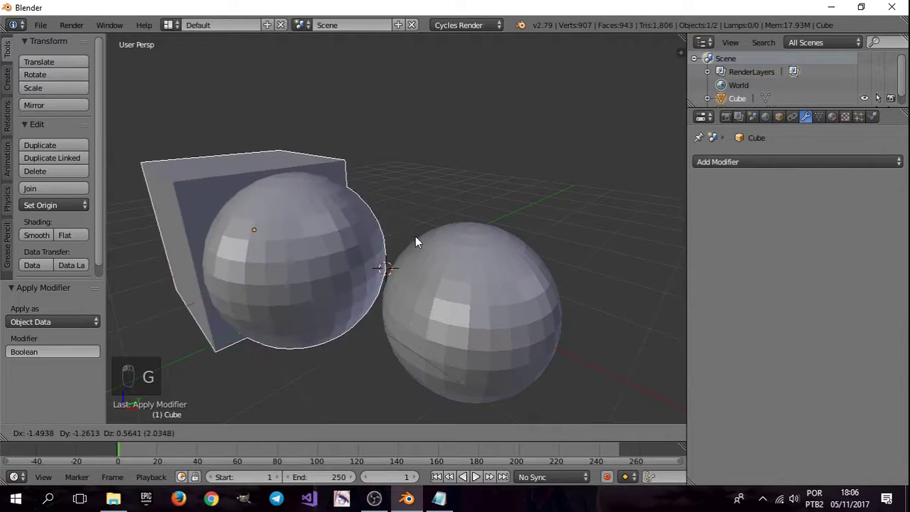
click(327, 269)
middle_drag(327, 269, 400, 288)
scroll(426, 247, down, 3)
Step: Open the merged mesh in Edit Mode with face selection and wireframe shading
key(Tab)
mouse_move(340, 310)
shift+middle_down()
mouse_move(408, 296)
mouse_move(351, 311)
shift+middle_up()
key(ctrl+Tab)
click(408, 296)
key(z)
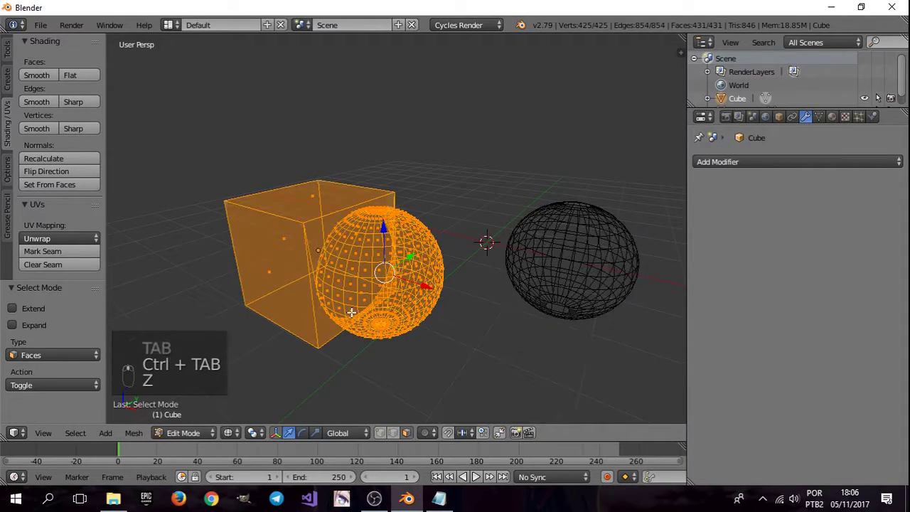
Step: Select individual faces on the lower part of the merged sphere, near the cube's corner, to inspect the joined topology
scroll(349, 296, up, 4)
middle_drag(437, 283, 524, 305)
right_click(495, 396)
middle_drag(538, 339, 510, 308)
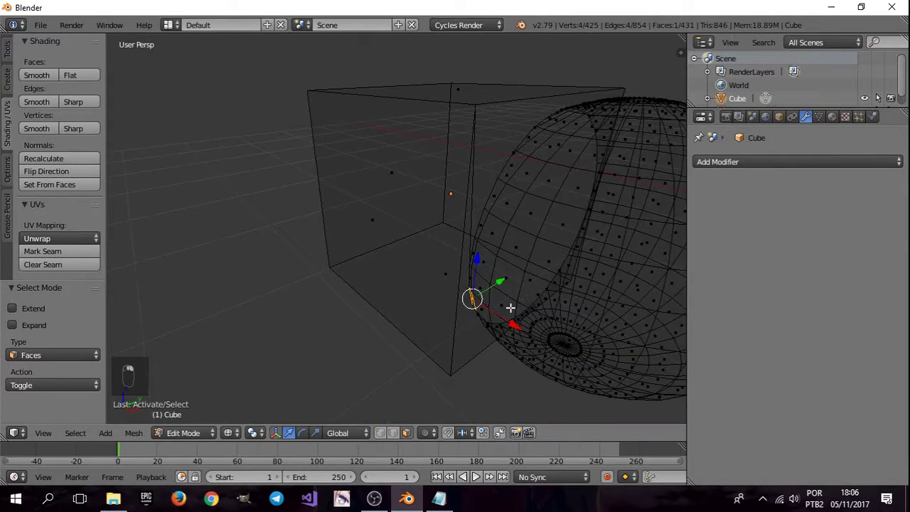
right_click(464, 342)
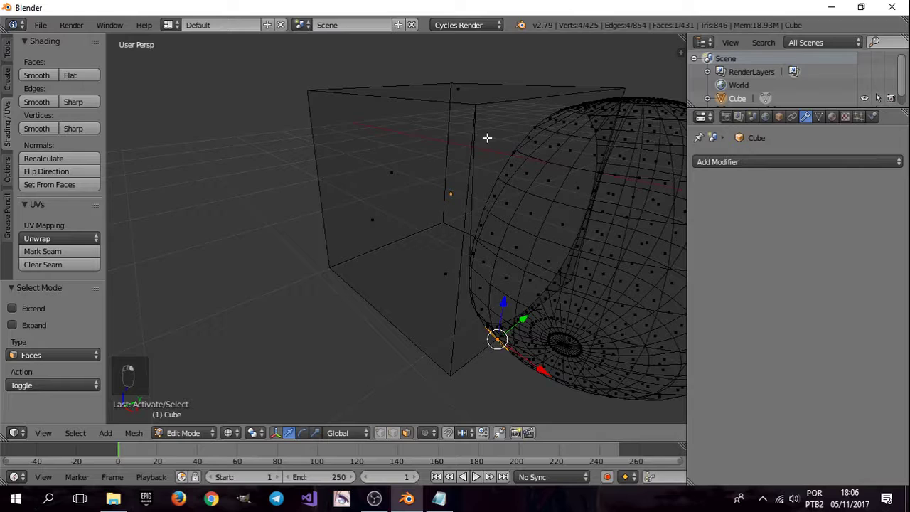
Step: Switch the viewport shading to Solid while staying in Edit Mode on the merged mesh
key(ctrl+Tab)
key(Tab)
key(Tab)
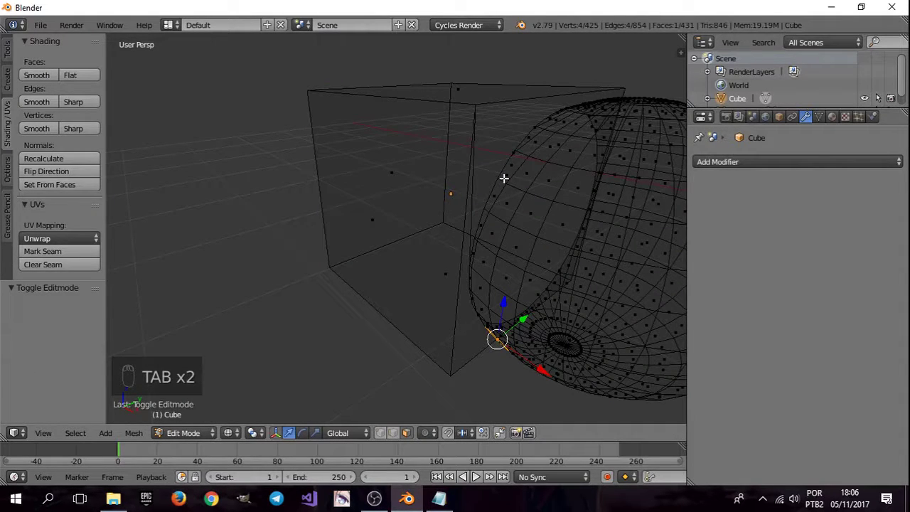
click(254, 433)
mouse_move(234, 435)
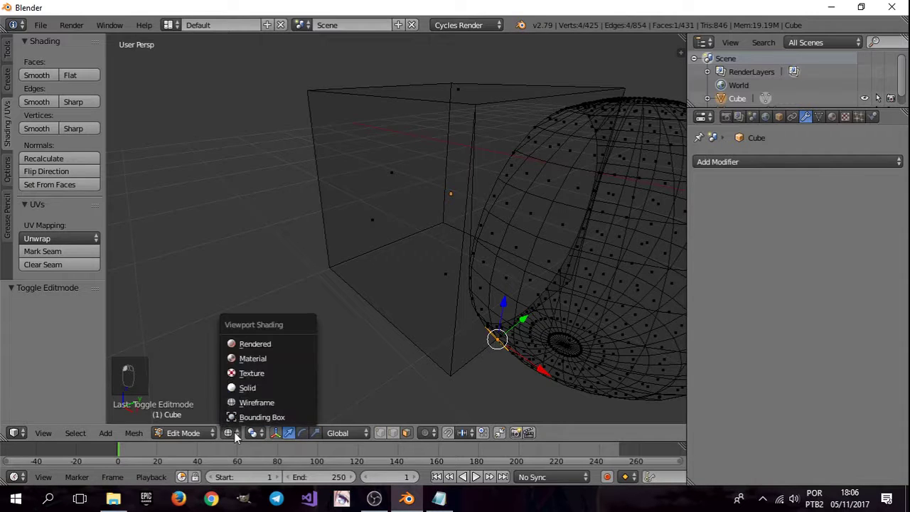
click(256, 393)
scroll(455, 285, down, 2)
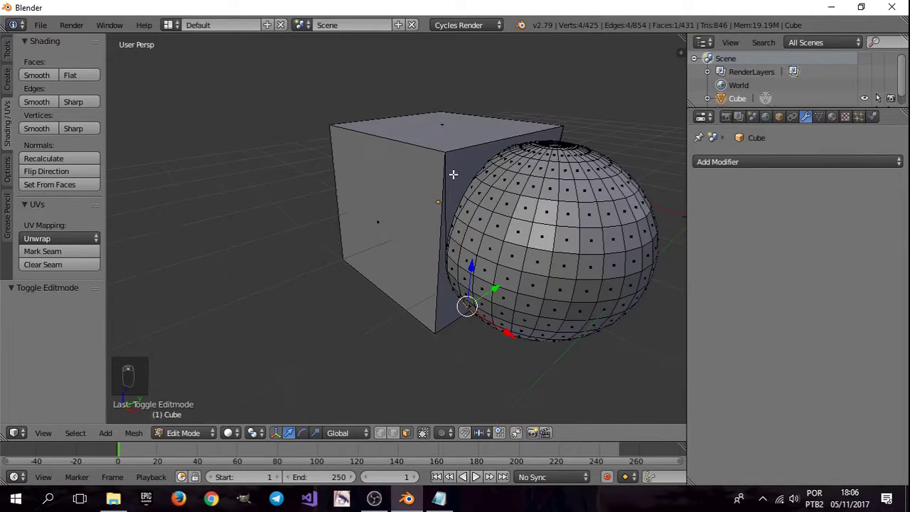
Step: Select the cube's side face that borders the sphere and extrude it about 1.516 along its normal
right_click(454, 175)
mouse_move(510, 186)
middle_down()
mouse_move(371, 215)
mouse_move(503, 219)
mouse_move(540, 206)
mouse_move(531, 211)
middle_up()
scroll(466, 245, up, 6)
scroll(466, 246, down, 6)
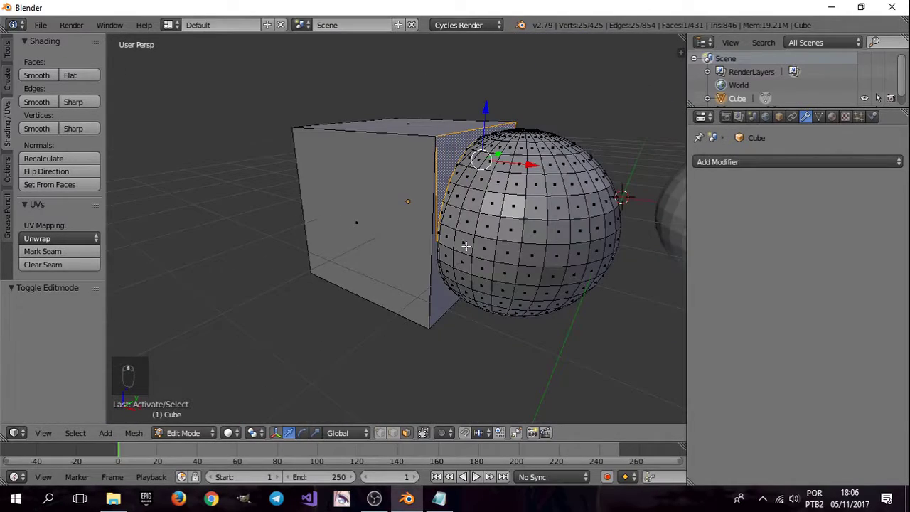
key(e)
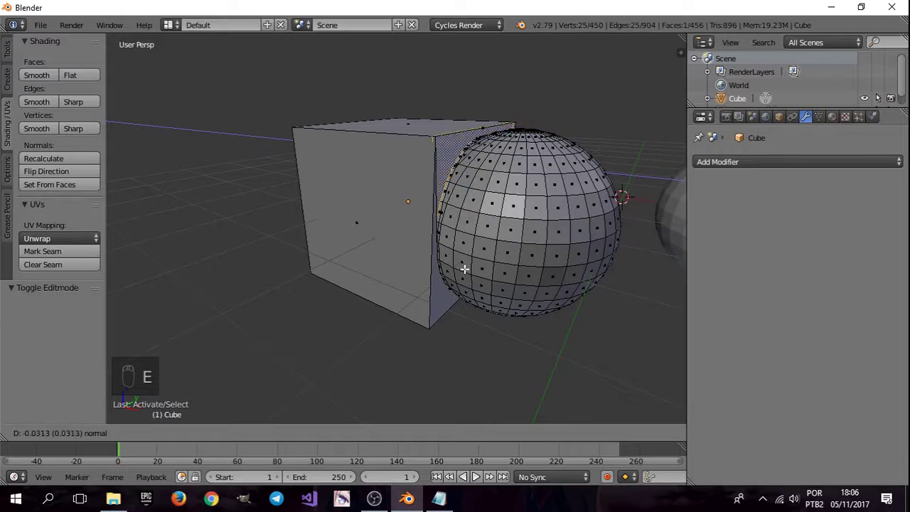
click(616, 299)
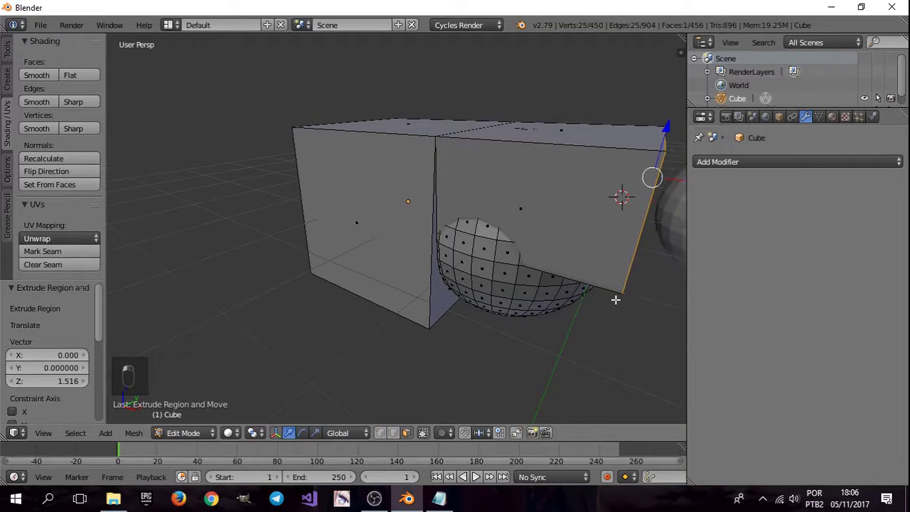
Step: Undo the extrusion and the selection of the cube's side face
middle_drag(616, 299, 559, 280)
key(ctrl+z)
key(ctrl+z)
key(ctrl+z)
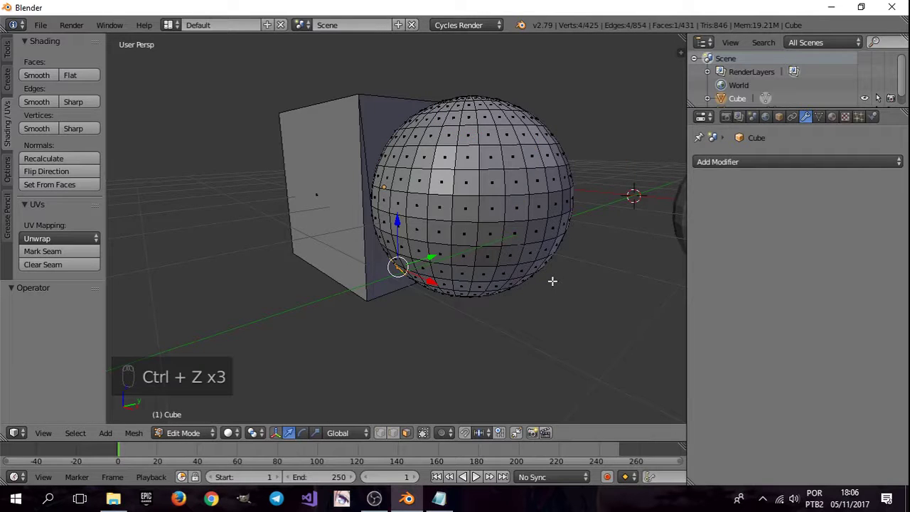
Step: Return to Object Mode and delete the merged cube-and-sphere object
scroll(533, 281, down, 5)
key(Tab)
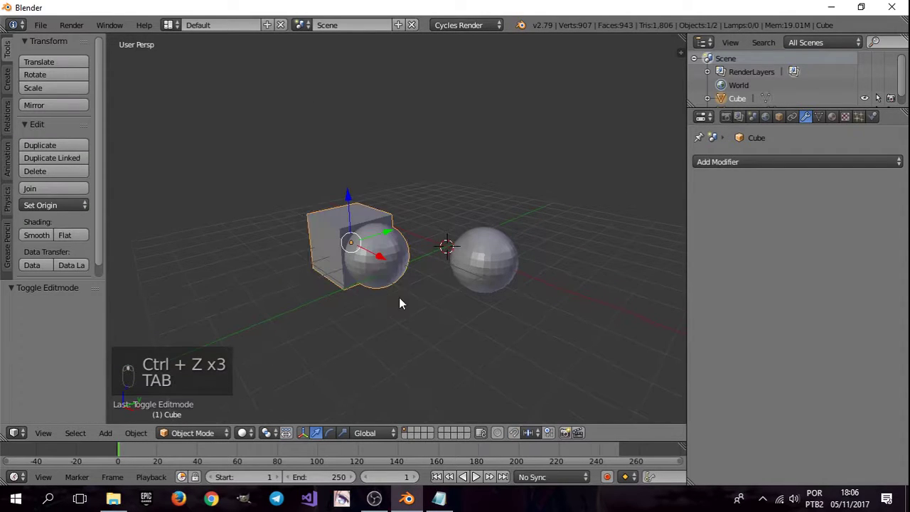
scroll(409, 291, up, 5)
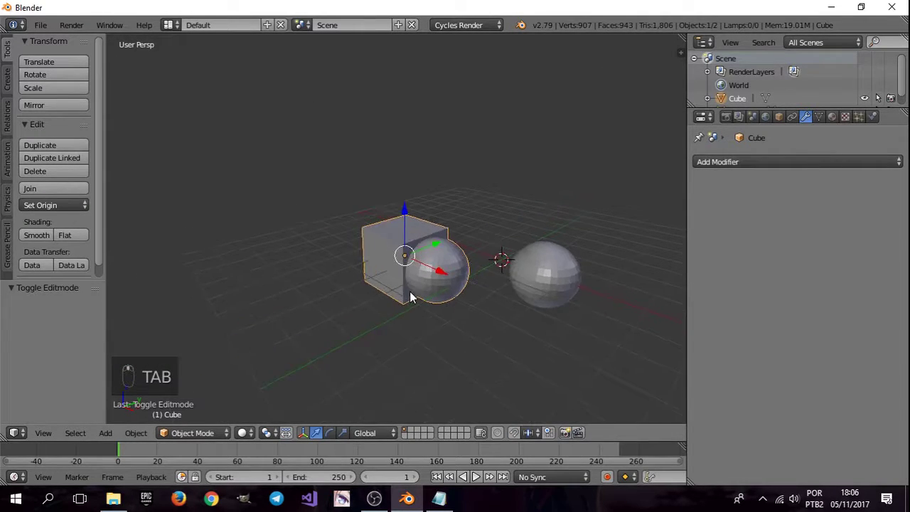
key(x)
click(409, 293)
middle_drag(513, 315, 366, 260)
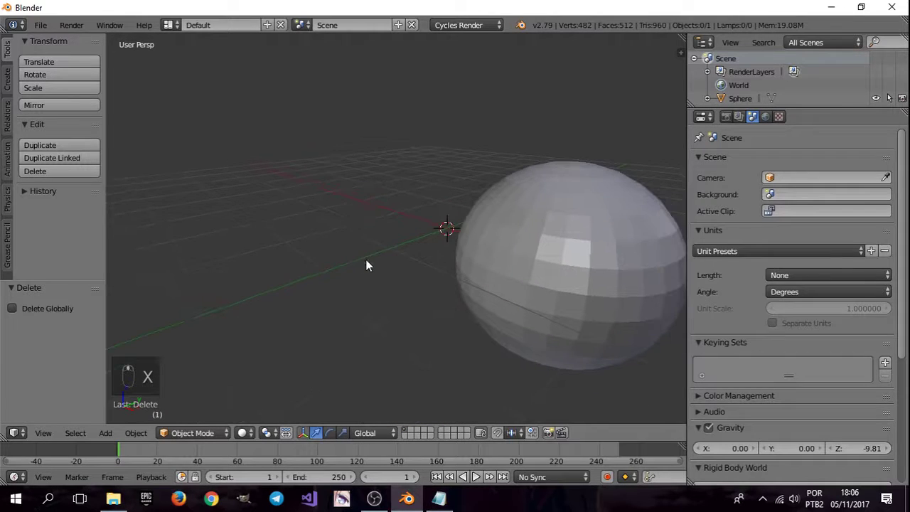
Step: Open the remaining sphere in Edit Mode with edge selection and select single edges on its upper front
right_click(573, 263)
key(Tab)
middle_drag(573, 264, 466, 258)
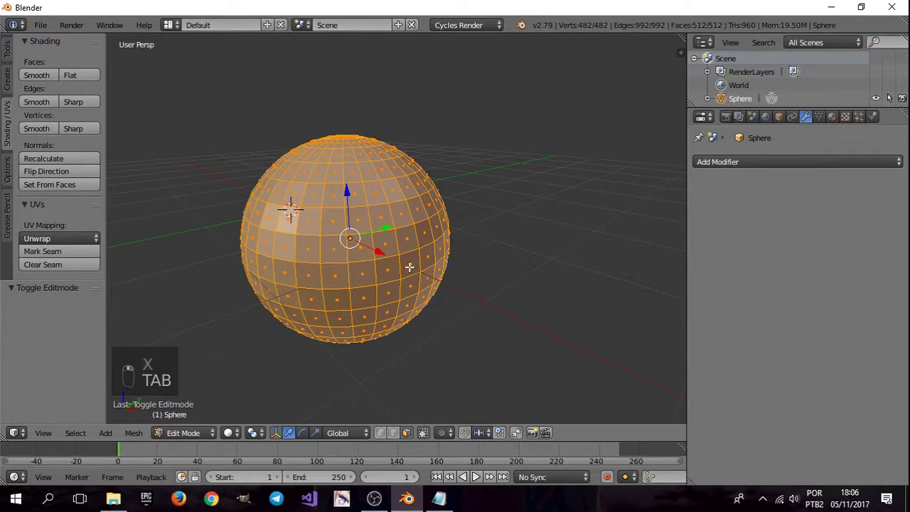
key(ctrl+Tab)
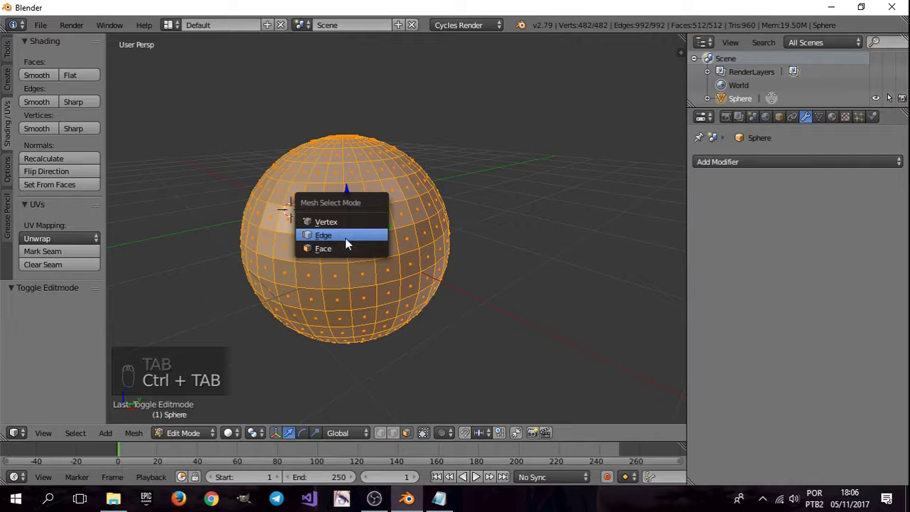
click(348, 241)
right_click(368, 216)
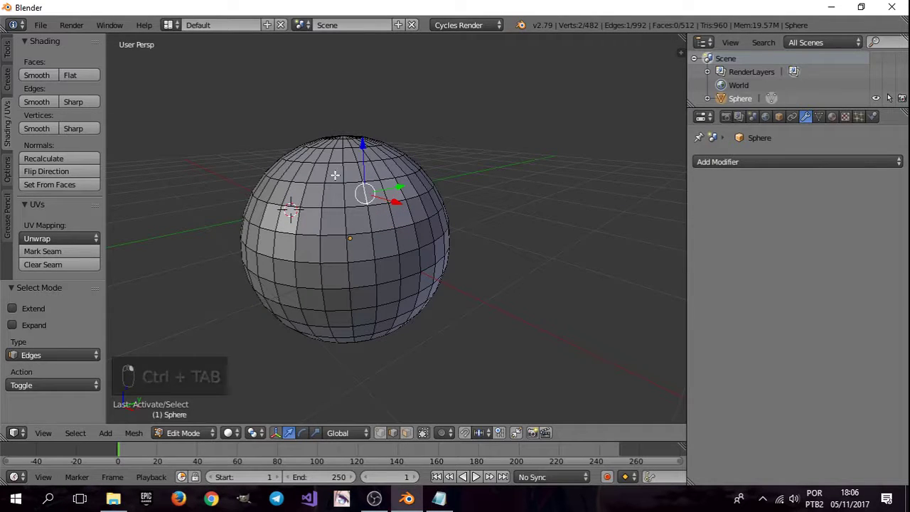
right_click(344, 172)
right_click(345, 191)
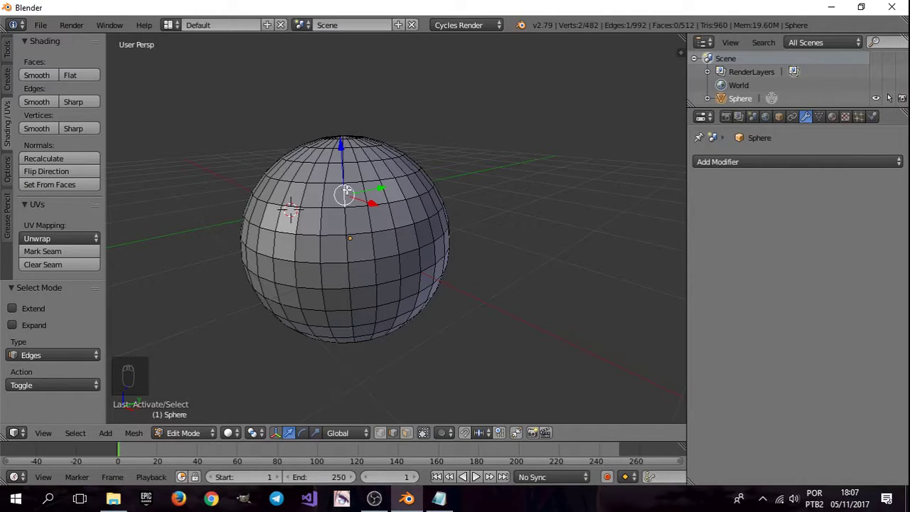
Step: Border-select a small patch of edges on the front of the sphere in solid shading
key(b)
drag(403, 201, 279, 287)
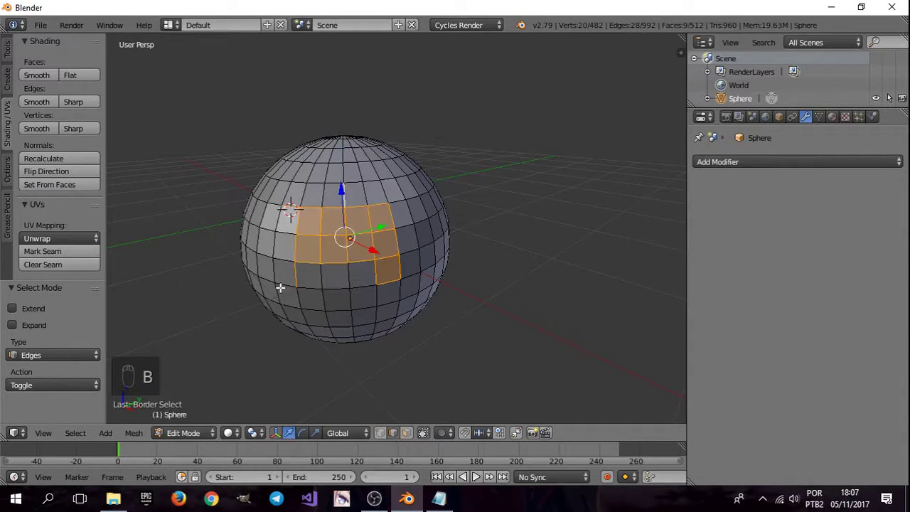
mouse_move(343, 241)
middle_down()
mouse_move(504, 227)
mouse_move(350, 235)
middle_up()
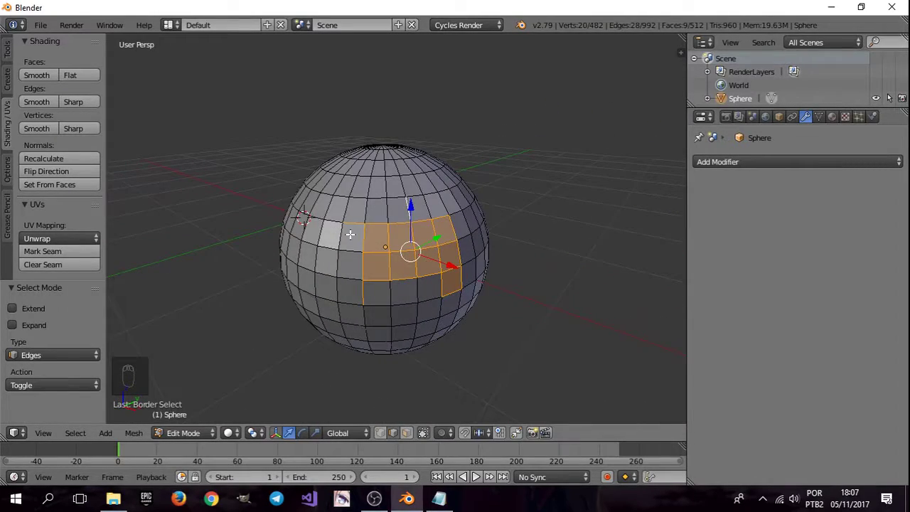
Step: Border-select the whole visible side of the sphere and move it by about X -1.264, Y -1.171, Z -0.117
key(a)
key(b)
drag(550, 104, 249, 401)
key(g)
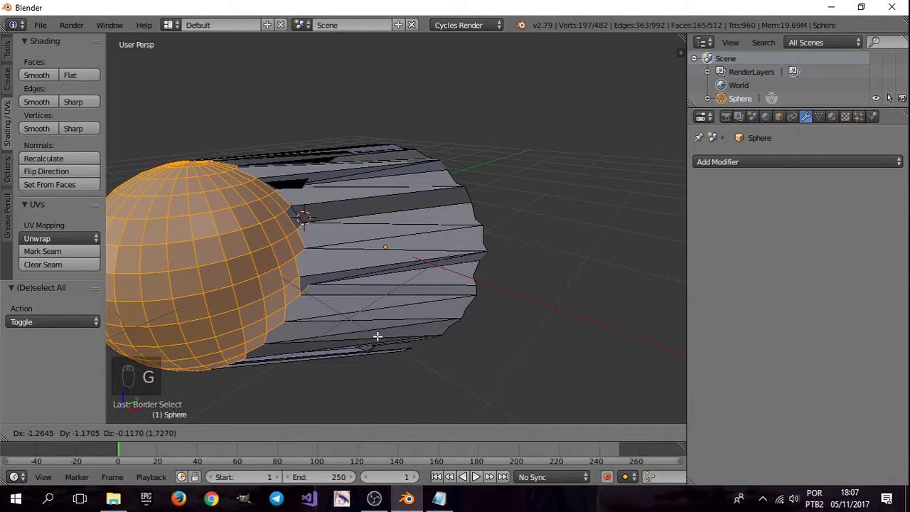
click(377, 336)
Step: Undo the move of the sphere's selected part and switch to wireframe shading
middle_drag(520, 287, 420, 279)
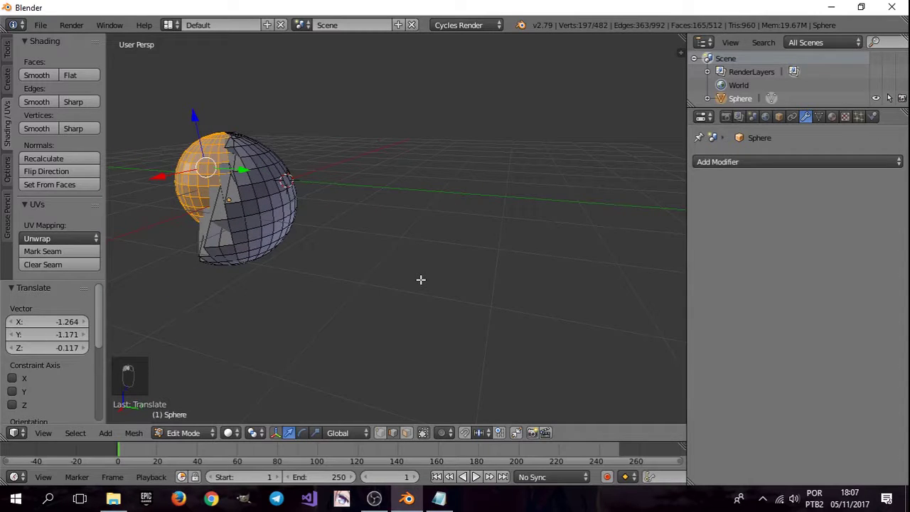
key(ctrl+z)
middle_drag(362, 274, 447, 256)
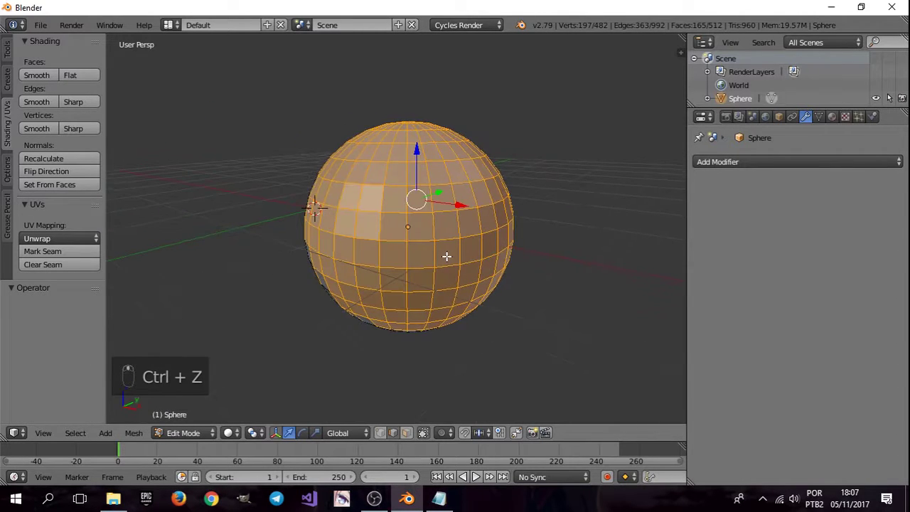
key(z)
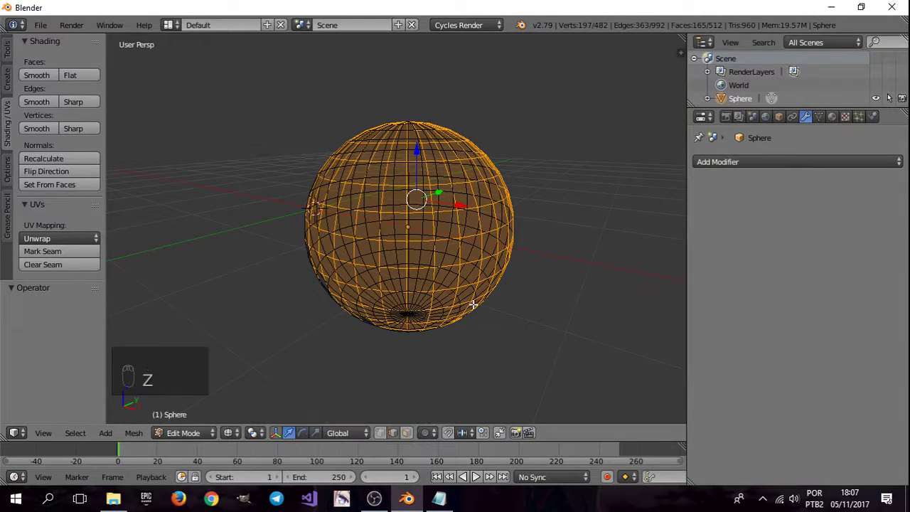
Step: Clear the selection and border-select the sphere's central region through the mesh in wireframe
key(a)
key(b)
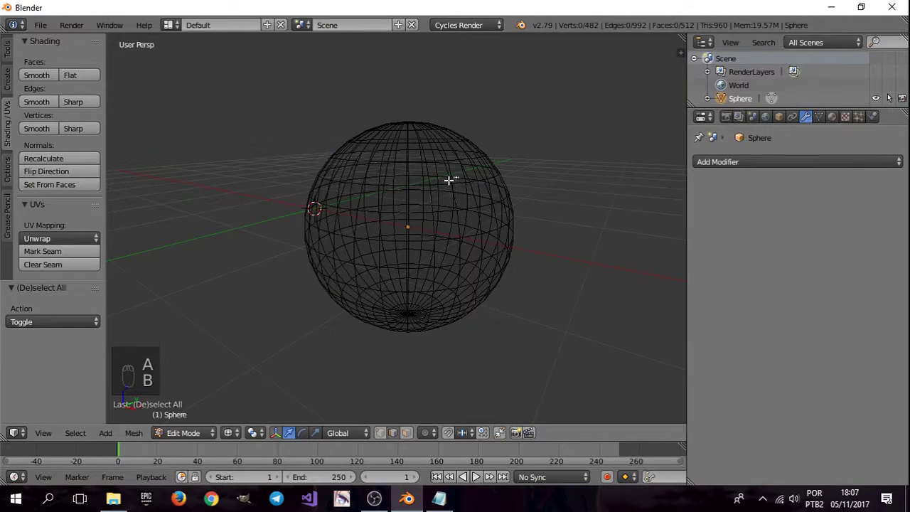
drag(454, 179, 356, 260)
mouse_move(355, 261)
middle_down()
mouse_move(422, 261)
mouse_move(349, 260)
middle_up()
Step: Border-select the entire sphere through the wireframe, toggle the full selection, and leave everything deselected
key(a)
key(b)
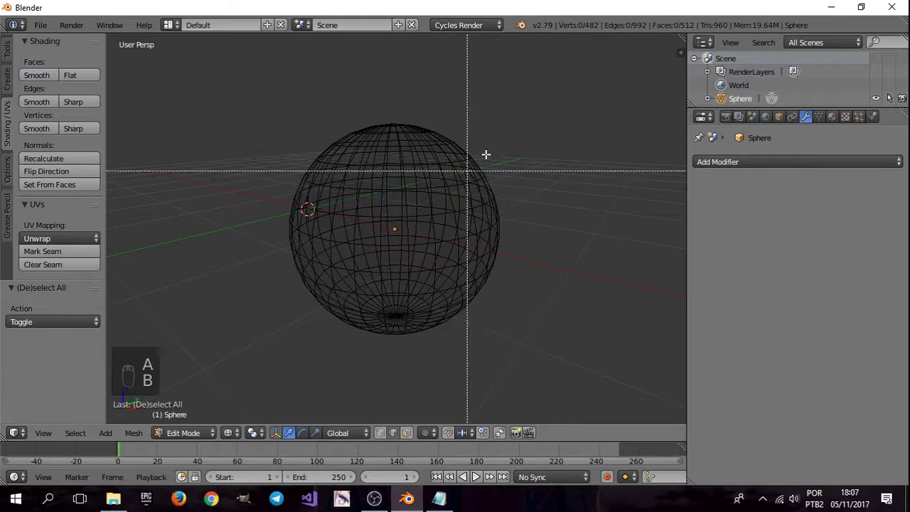
drag(554, 95, 250, 354)
key(a)
key(a)
key(a)
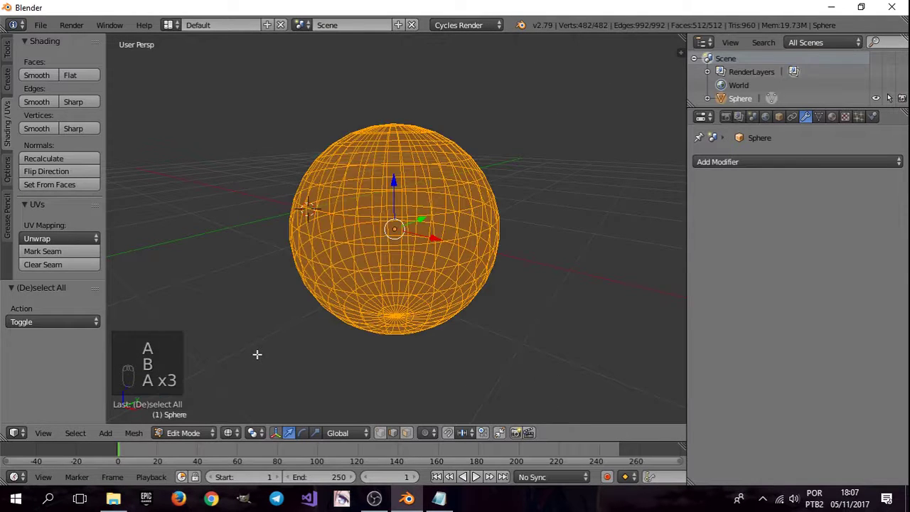
key(a)
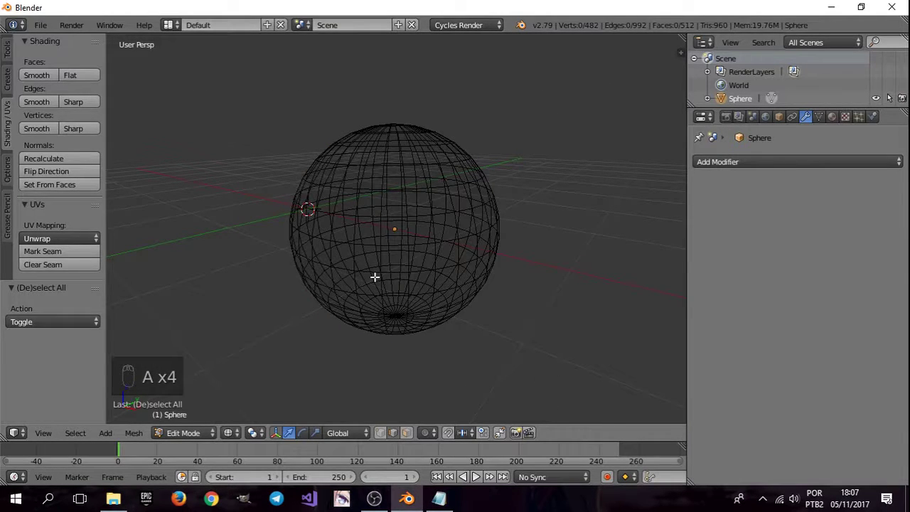
Step: Return to Object Mode, add a cube mesh, and move it by about X 0.691, Y 0.725, Z 0.389
key(Tab)
key(shift+a)
mouse_move(375, 276)
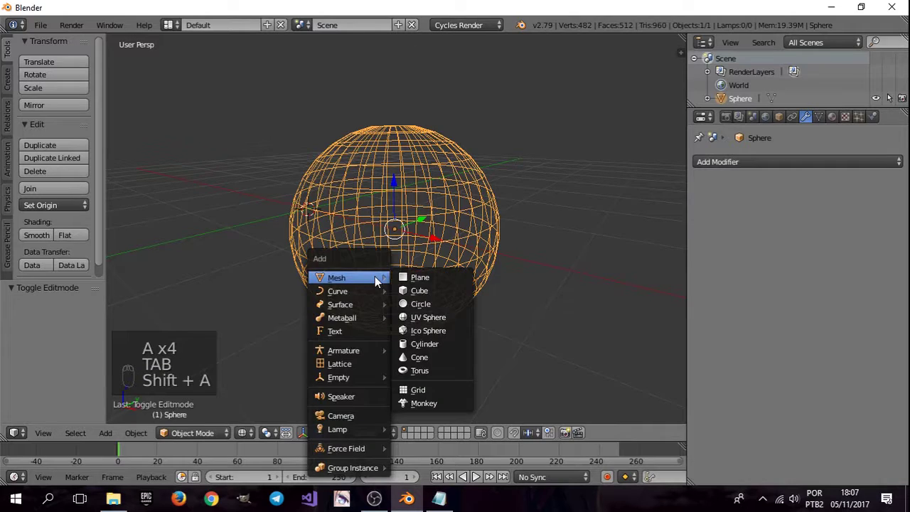
click(411, 291)
key(g)
click(534, 187)
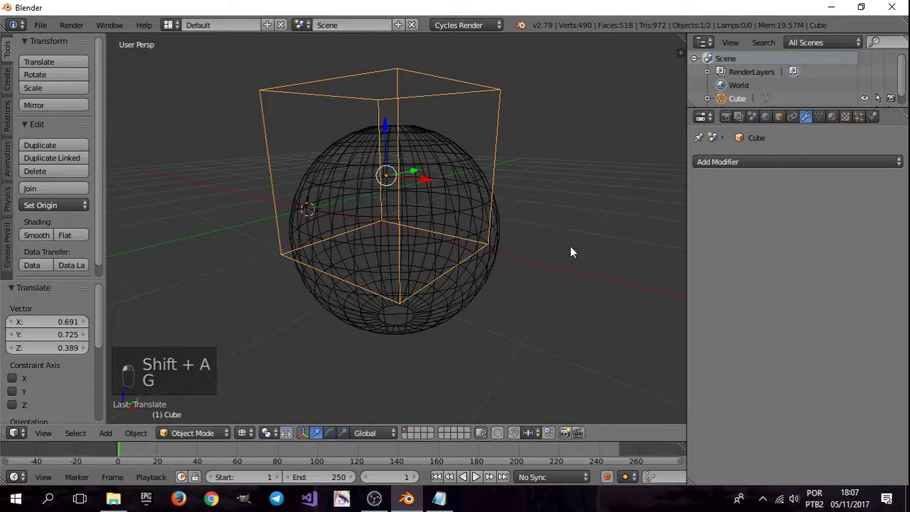
Step: Scale the new cube to about 0.336 and move it by about X 0.029, Y -0.151, Z -0.425
key(s)
click(426, 234)
key(g)
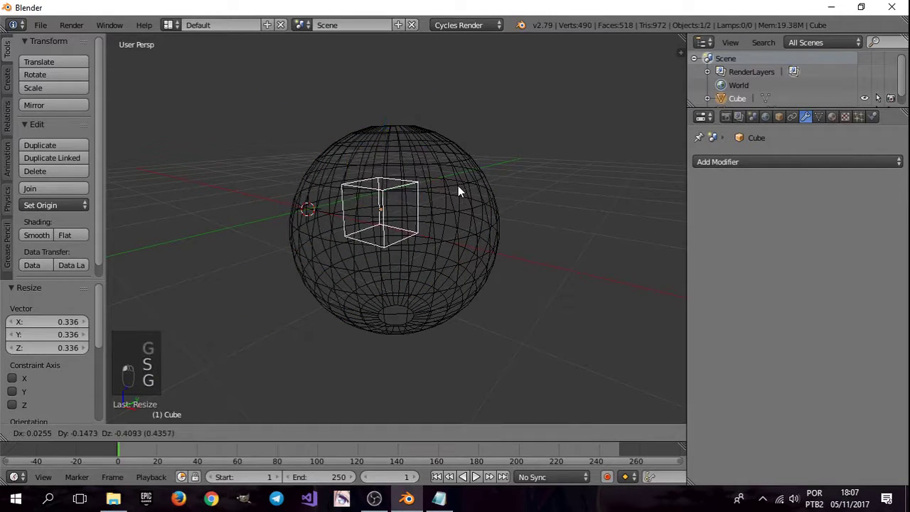
click(457, 187)
Step: Move the small cube along the global X axis to place it inside the sphere
middle_drag(428, 267, 534, 296)
key(g)
middle_drag(582, 273, 502, 268)
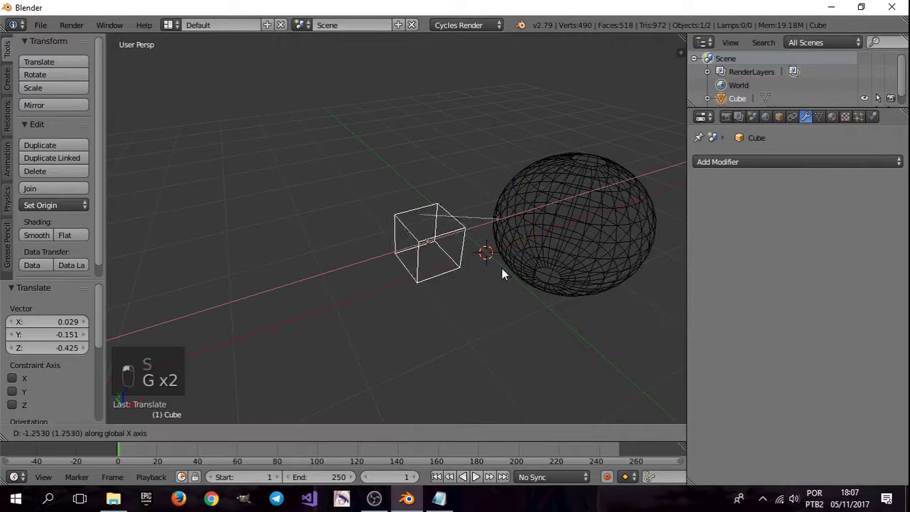
click(501, 268)
middle_drag(562, 270, 410, 239)
Step: Compare the deselected objects in solid and wireframe shading, and border-select both the sphere and the hidden cube in wireframe
key(a)
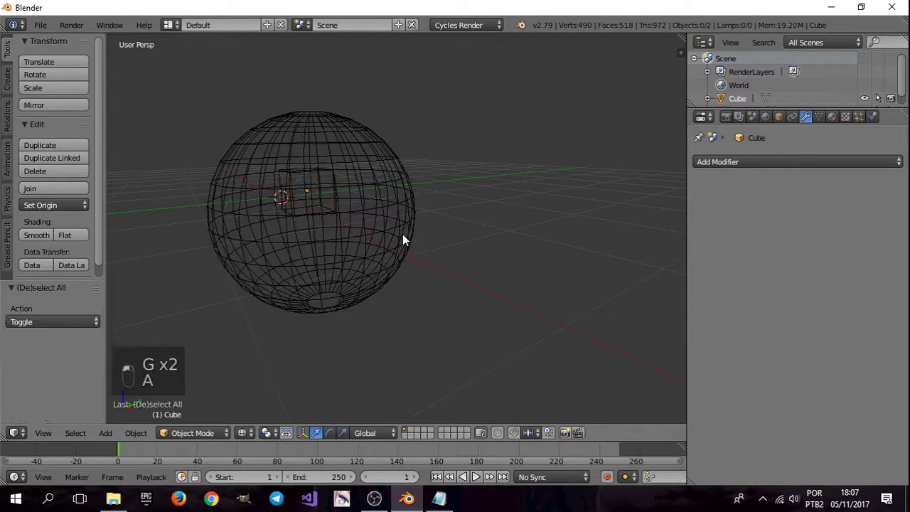
key(z)
mouse_move(407, 173)
middle_down()
mouse_move(367, 209)
mouse_move(372, 221)
middle_up()
key(z)
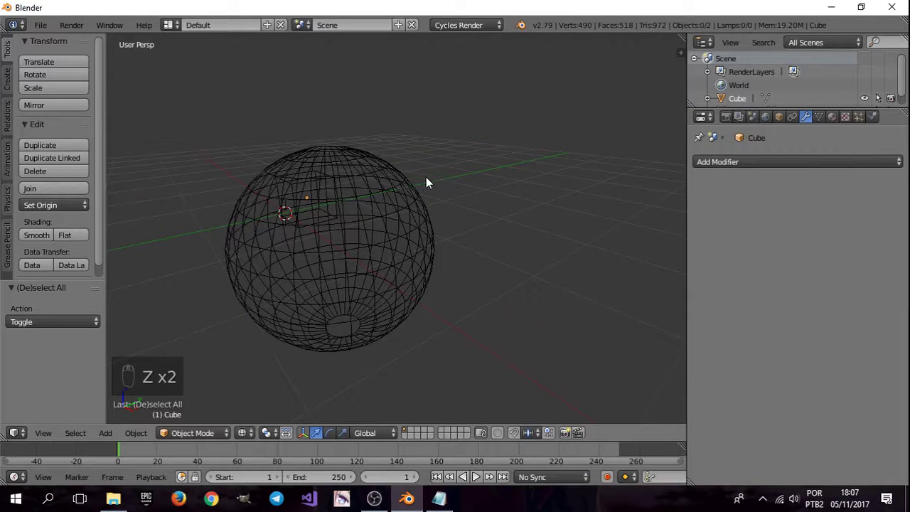
key(b)
drag(511, 98, 160, 398)
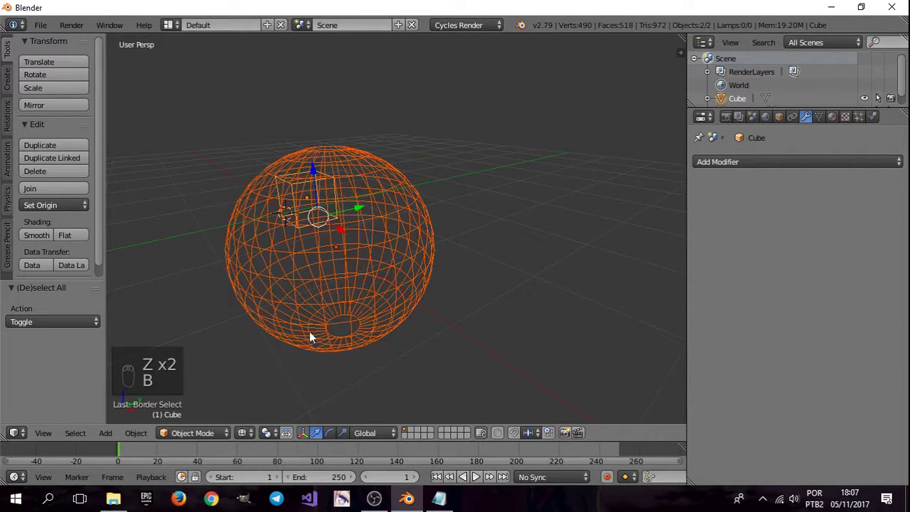
Step: Delete the faces of the small cube inside the sphere in Edit Mode
mouse_move(287, 304)
middle_down()
mouse_move(422, 320)
mouse_move(300, 286)
mouse_move(401, 304)
mouse_move(290, 295)
middle_up()
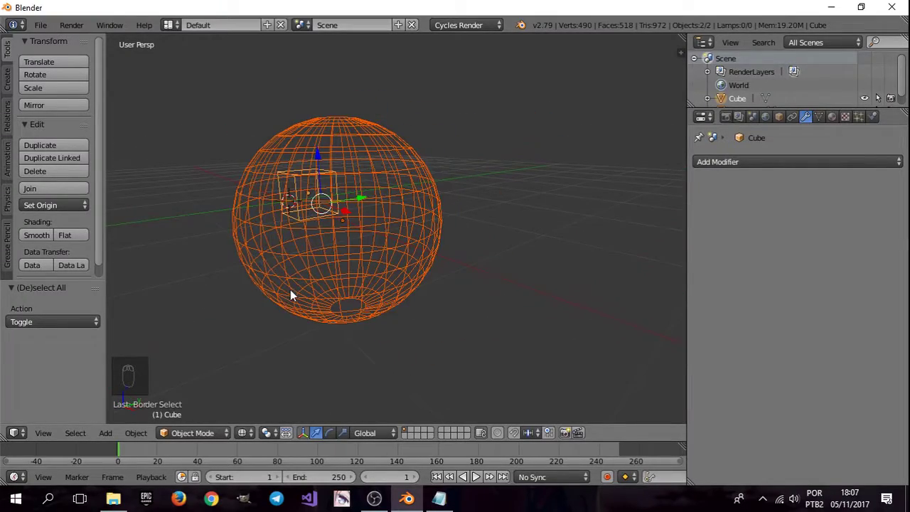
key(Tab)
key(x)
click(389, 299)
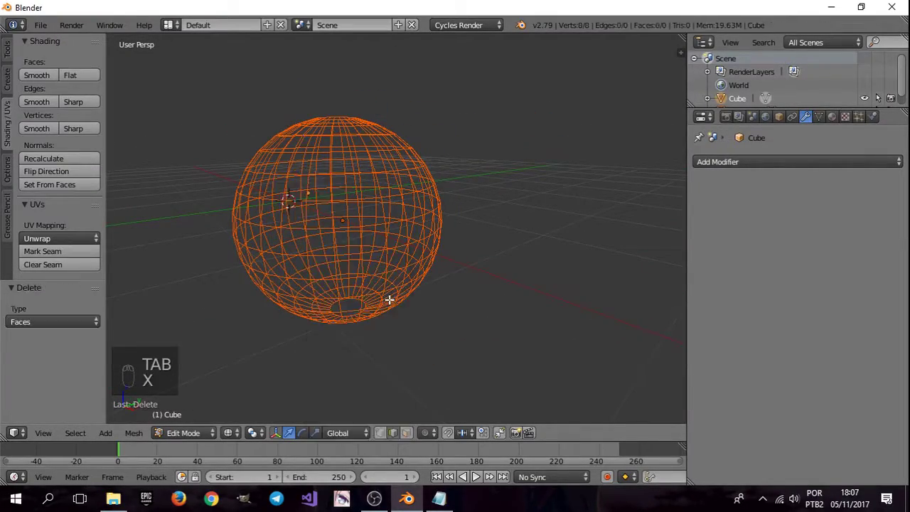
Step: Return to Object Mode and delete the selected sphere and cube objects to empty the scene
key(Tab)
key(c)
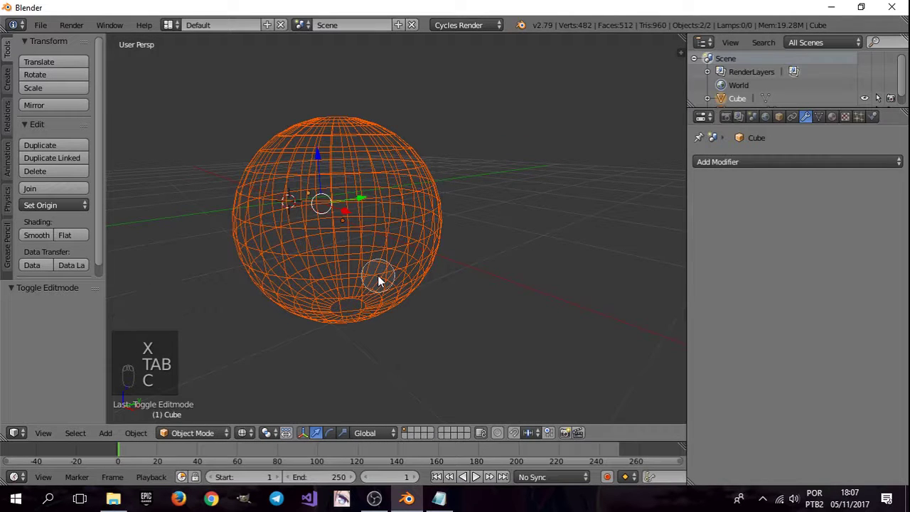
right_click(377, 274)
key(x)
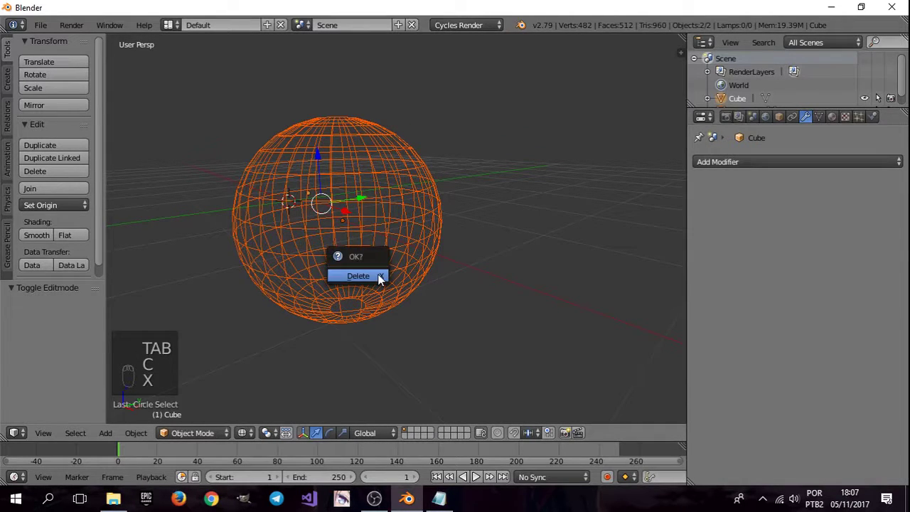
click(378, 273)
Step: Add a new cube mesh at the world origin and switch the viewport to solid shading
middle_drag(377, 279, 368, 297)
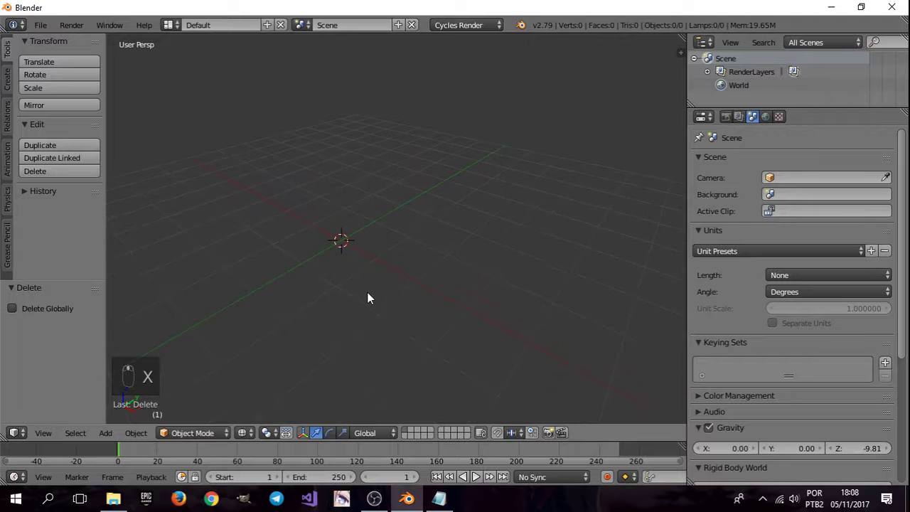
key(shift+a)
mouse_move(362, 278)
click(409, 292)
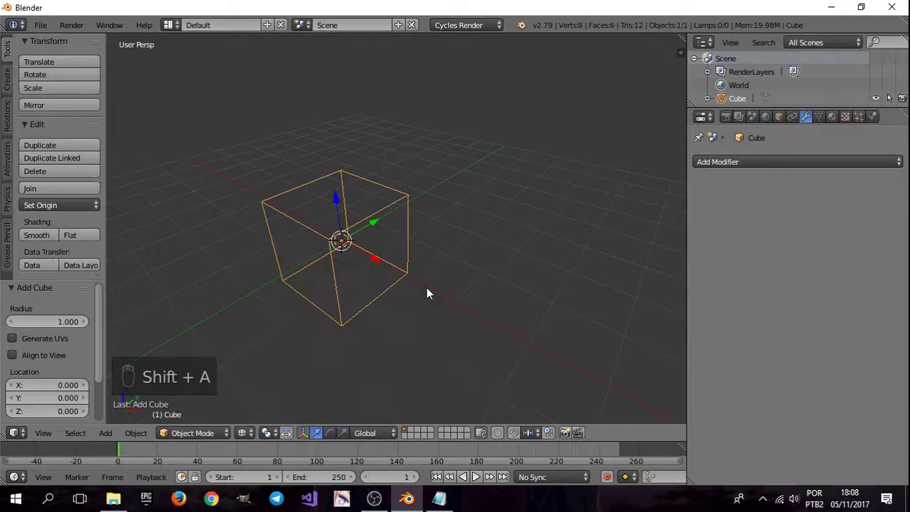
key(z)
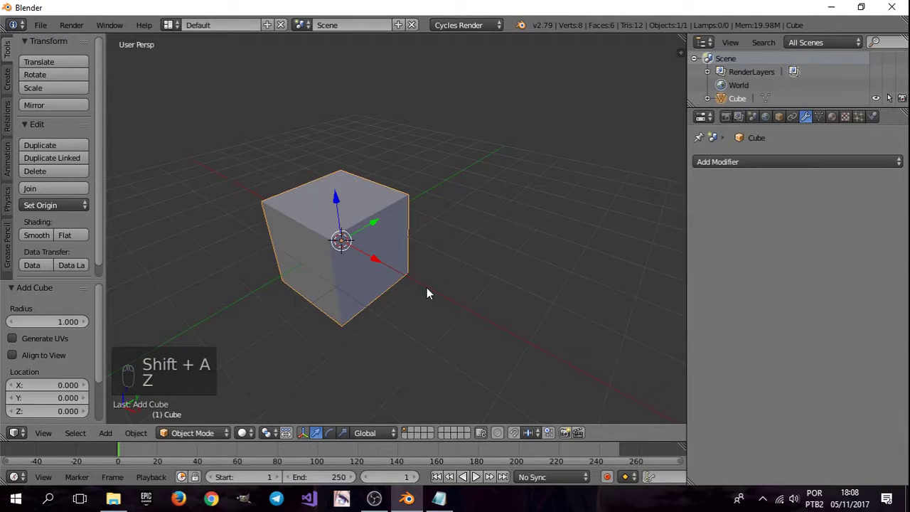
Step: Add a Mirror modifier to the cube, enter Edit Mode, and set the modifier's merge limit to 0.003
click(780, 161)
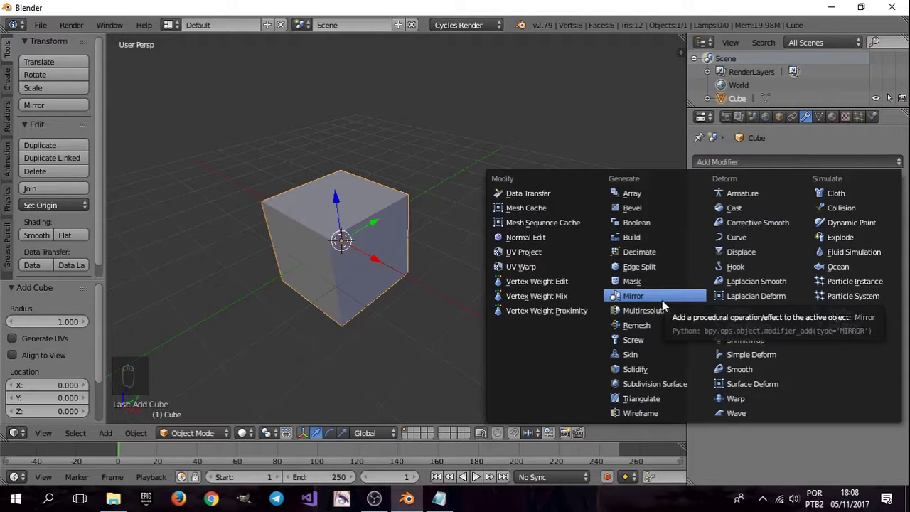
click(632, 295)
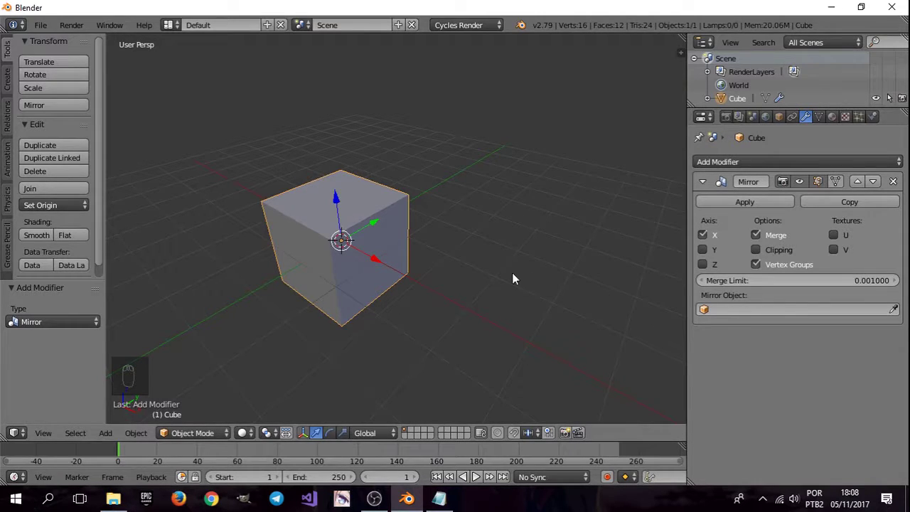
key(Tab)
middle_drag(331, 286, 365, 274)
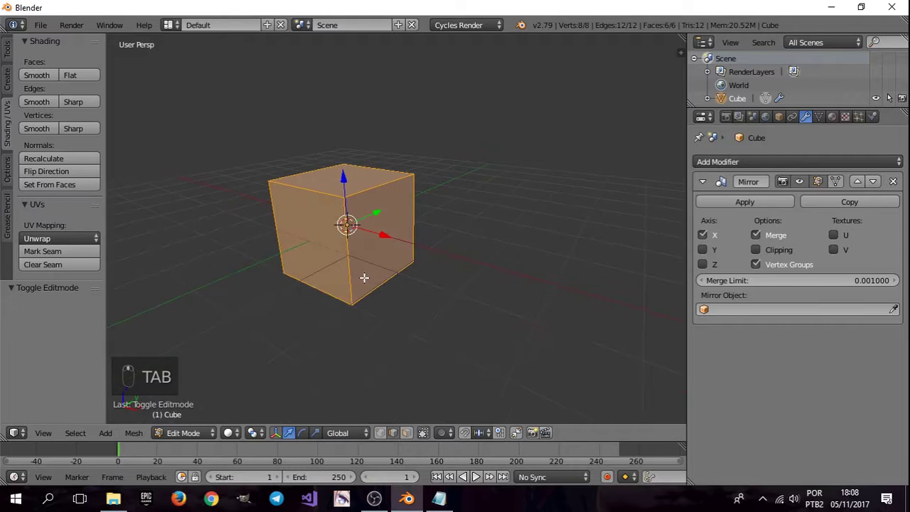
scroll(363, 278, up, 3)
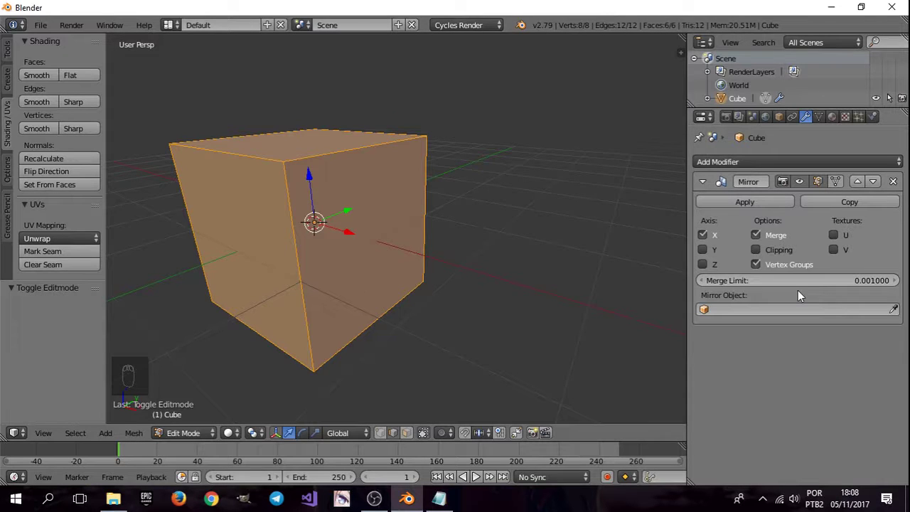
drag(798, 280, 813, 280)
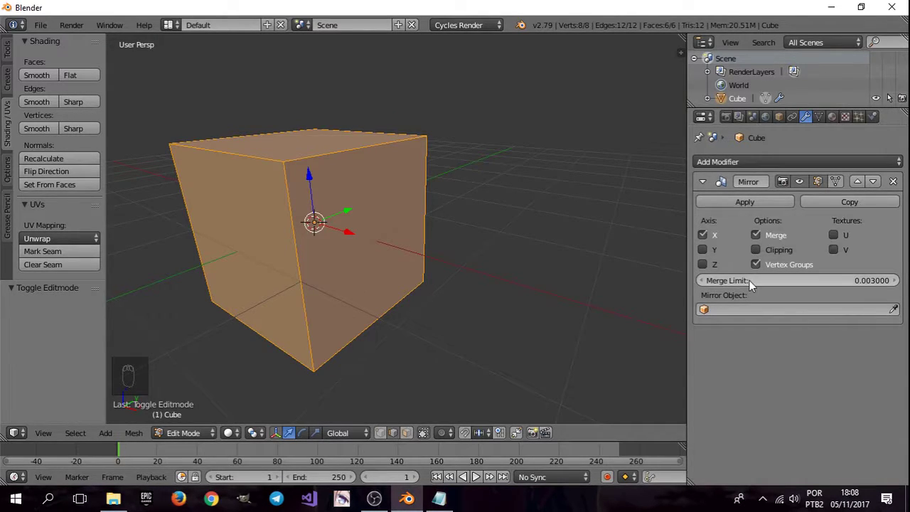
middle_drag(317, 231, 344, 249)
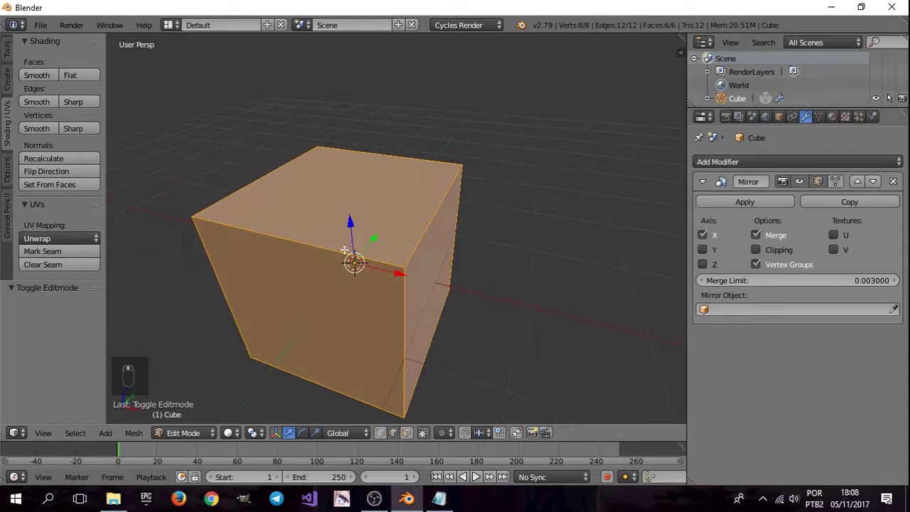
middle_drag(374, 285, 413, 252)
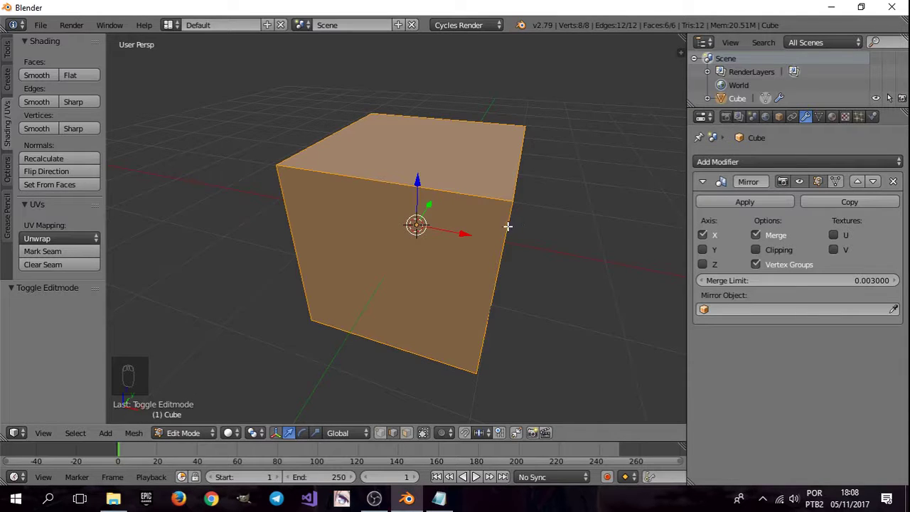
middle_drag(507, 226, 491, 227)
key(Tab)
key(Tab)
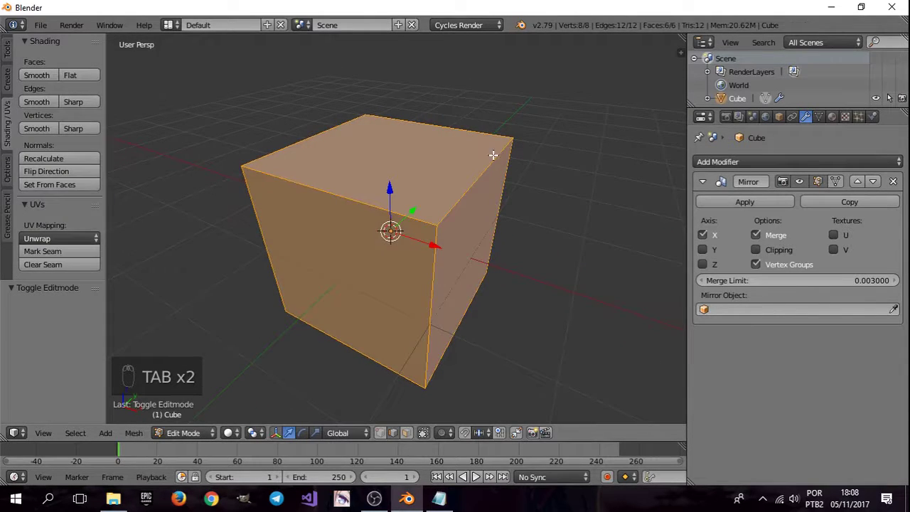
Step: Select the cube's upper front corner vertex in Edit Mode and snap the 3D cursor to the active vertex
right_click(432, 231)
key(Tab)
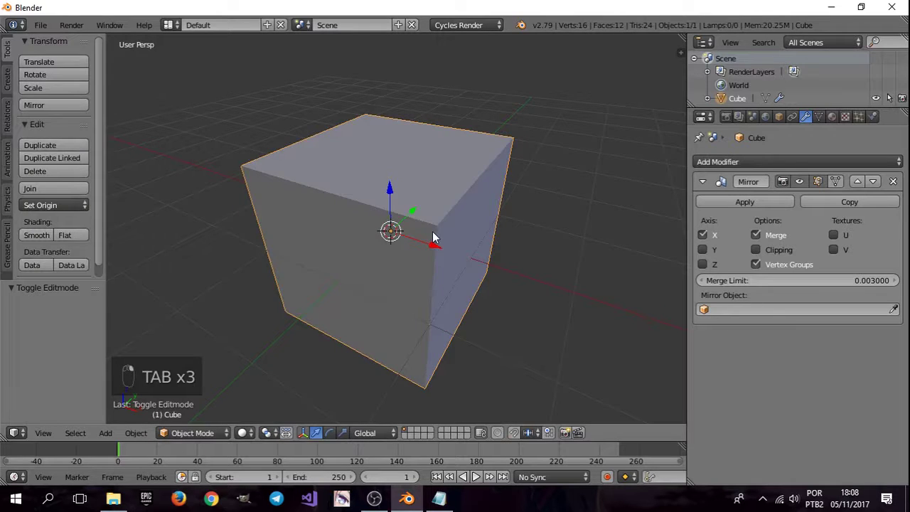
key(Tab)
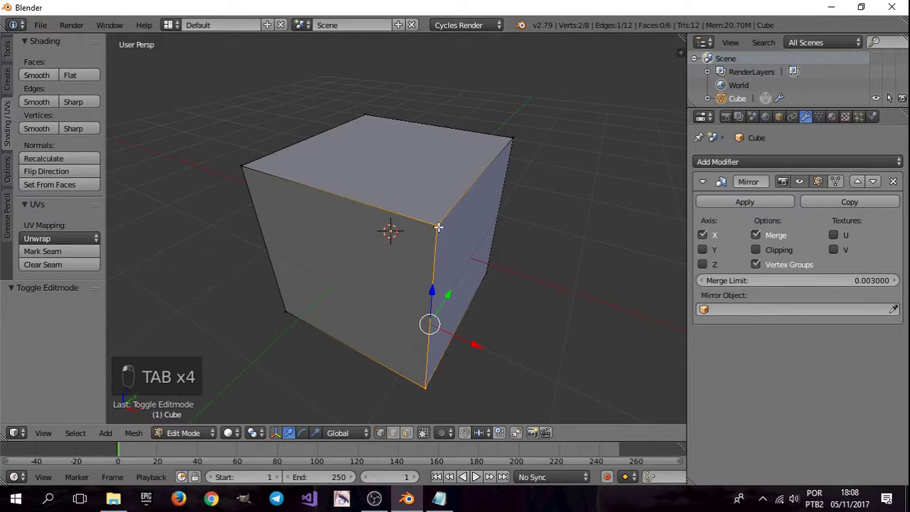
right_click(437, 226)
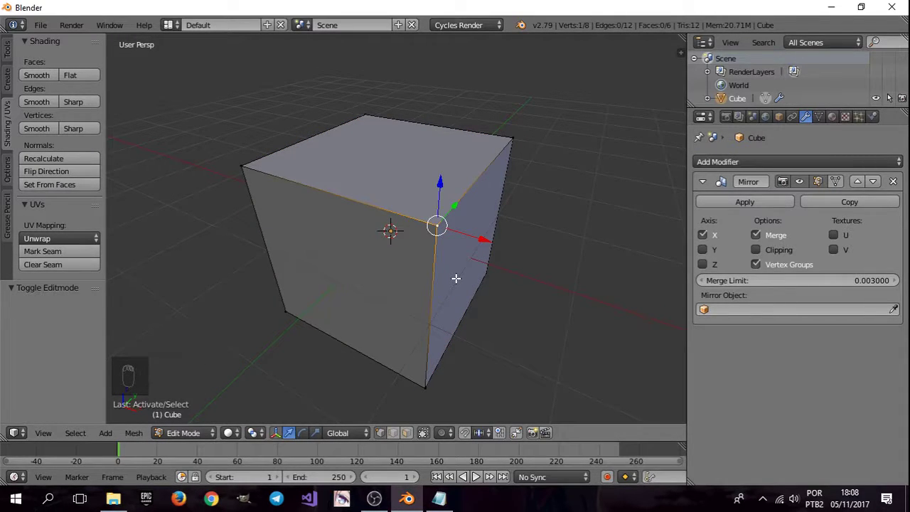
key(space)
text(curo)
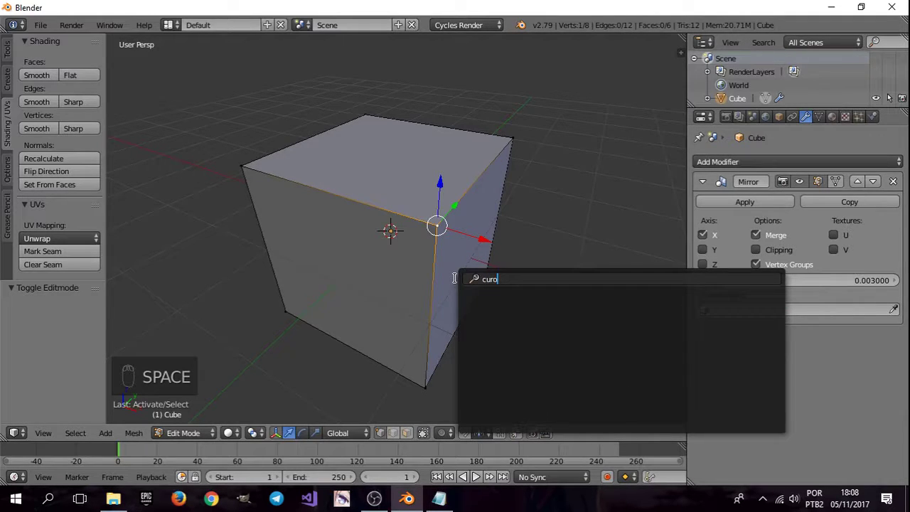
key(BackSpace)
text(s)
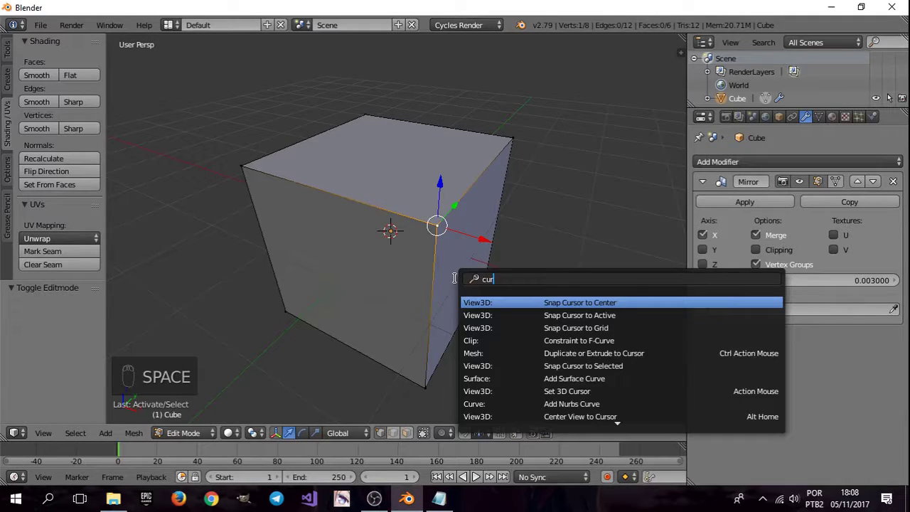
click(560, 315)
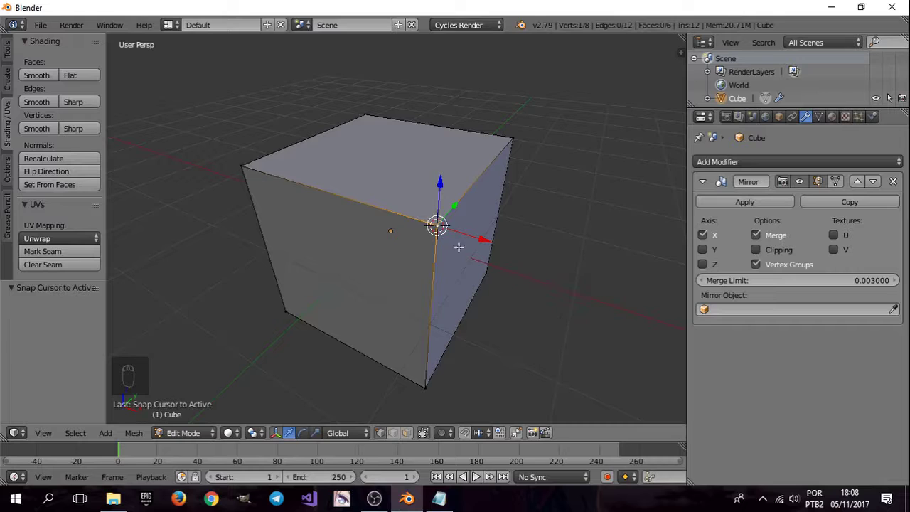
middle_drag(435, 224, 493, 277)
key(space)
text(cent)
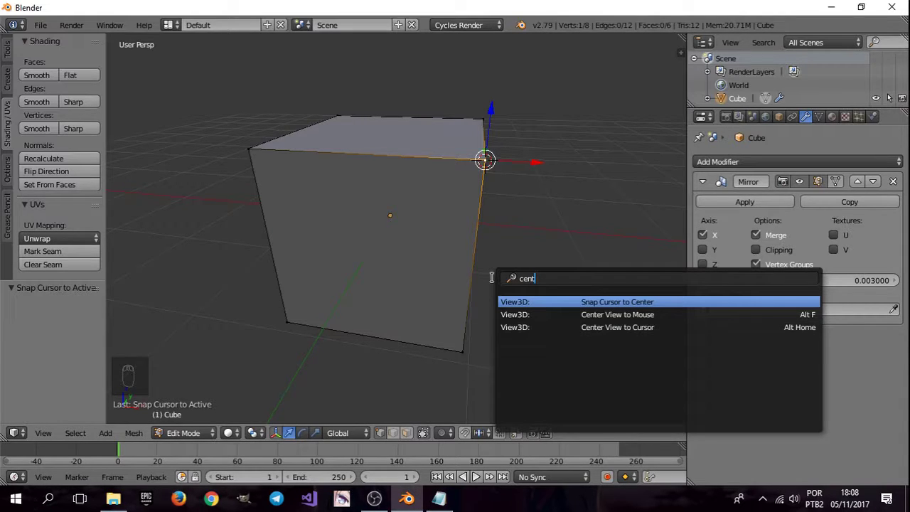
key(Escape)
Step: Try to set the cube's origin to the 3D cursor while still in Edit Mode
key(space)
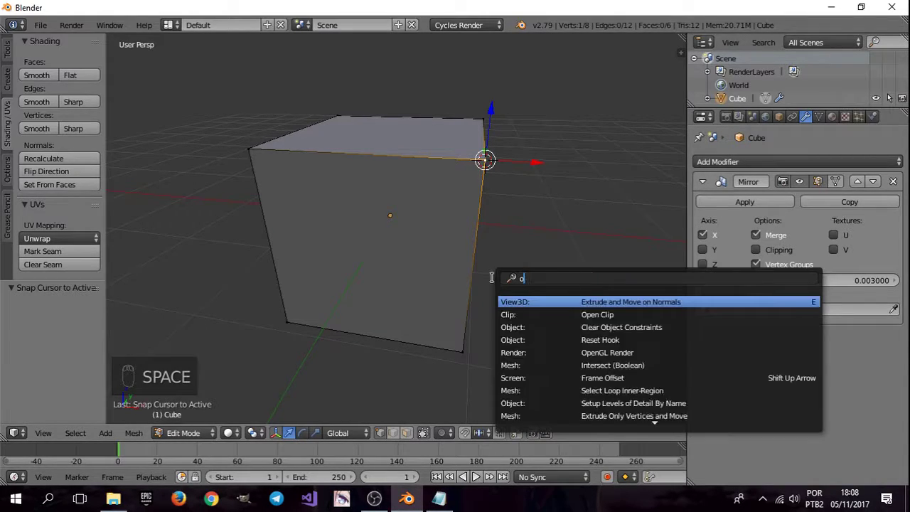
text(ori)
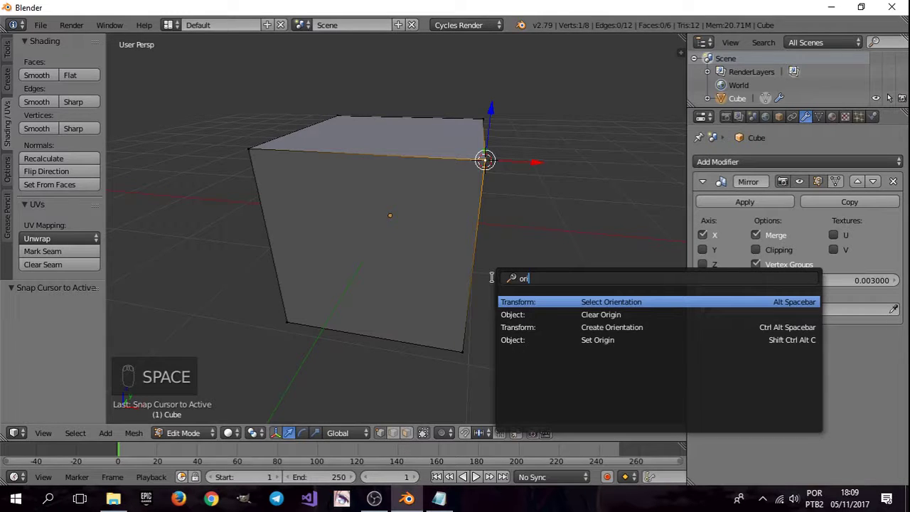
key(Down)
key(Down)
key(Down)
key(Return)
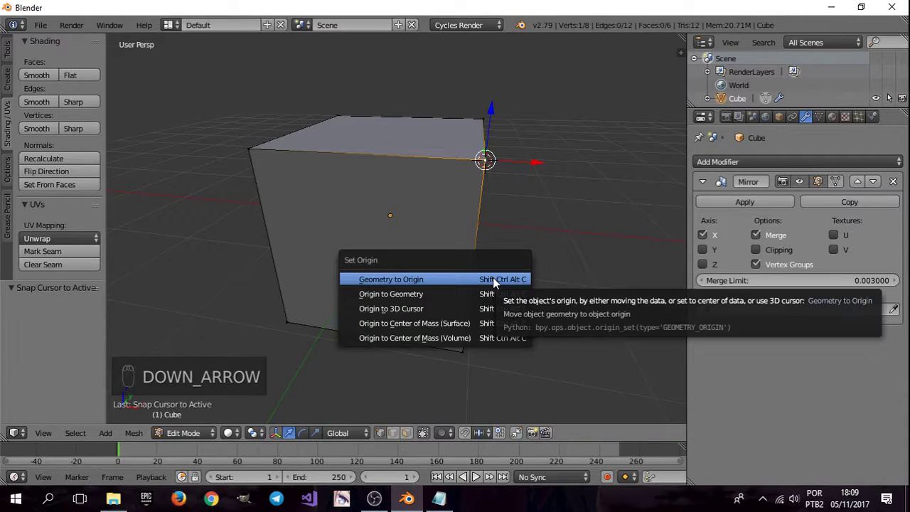
click(412, 308)
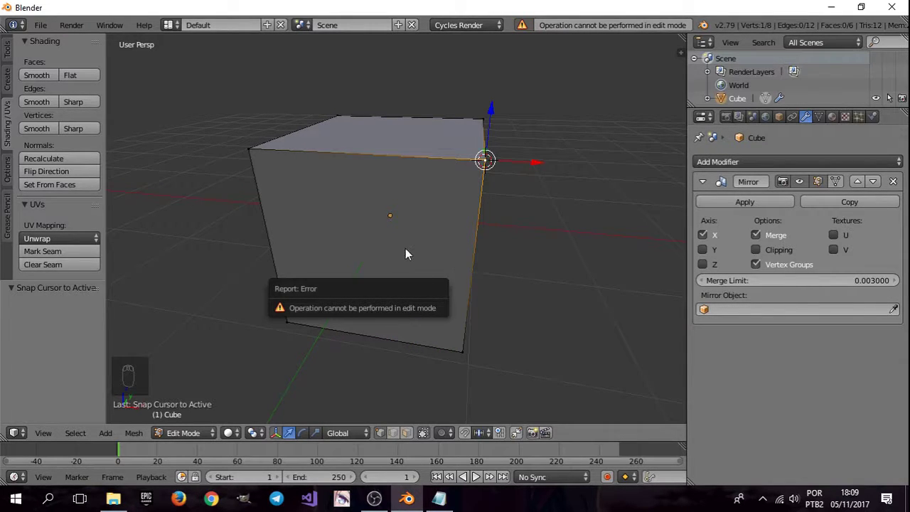
Step: Switch to Object Mode and set the cube's origin to the 3D cursor
key(Tab)
key(space)
text(Set Origi)
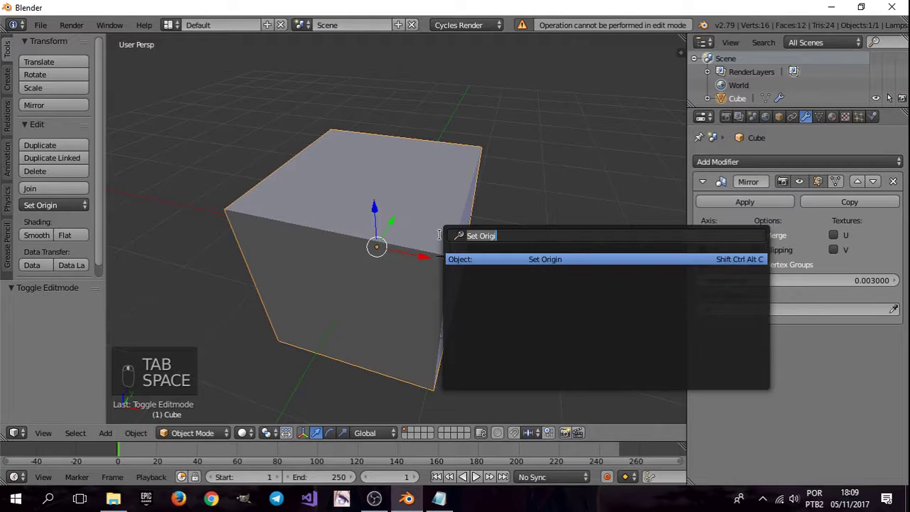
key(Return)
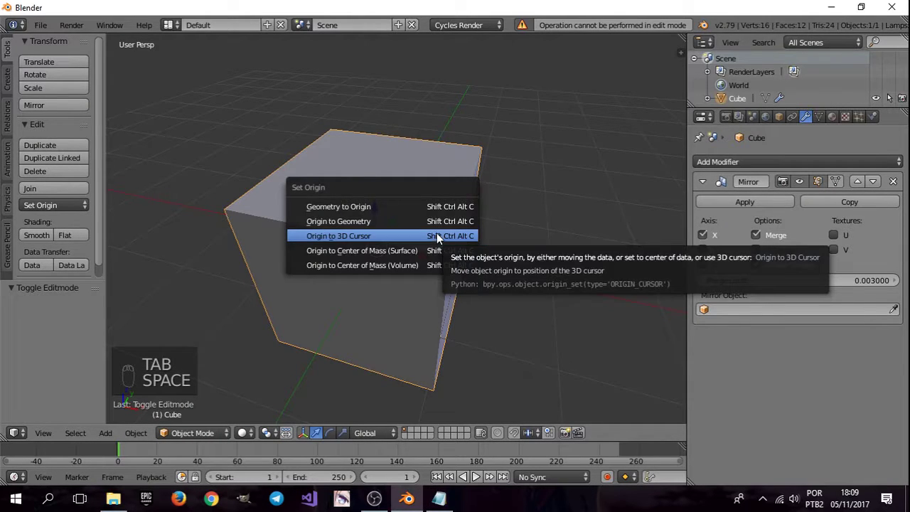
click(436, 234)
scroll(462, 299, down, 5)
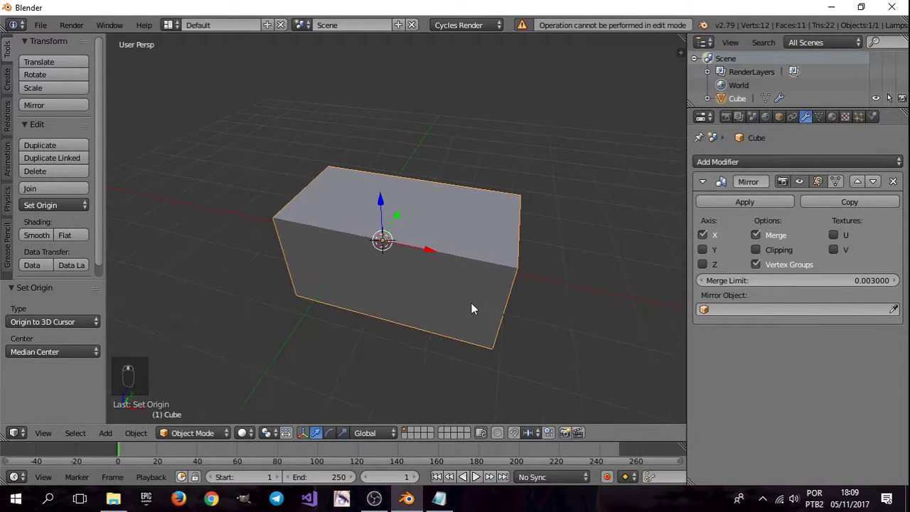
middle_drag(469, 288, 470, 230)
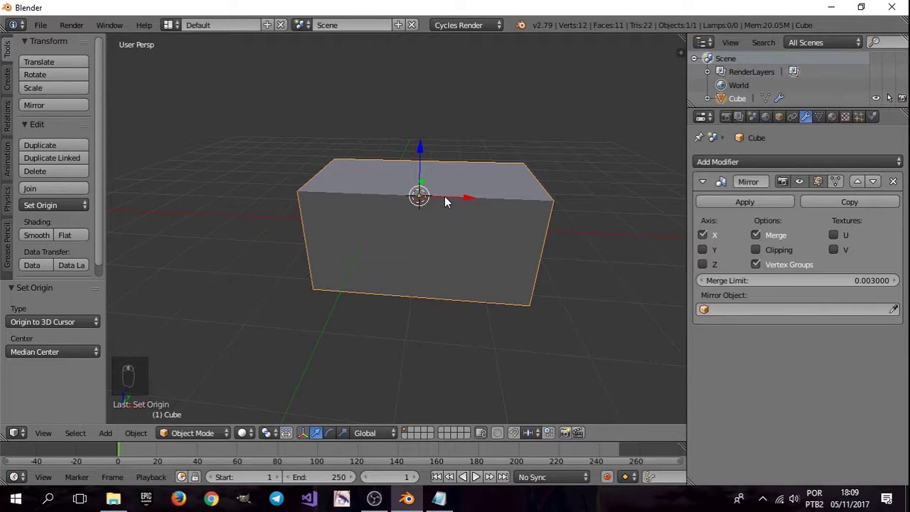
Step: Toggle the Mirror modifier's viewport display off and on to compare the cube with and without its mirrored half
click(797, 181)
click(797, 181)
click(797, 181)
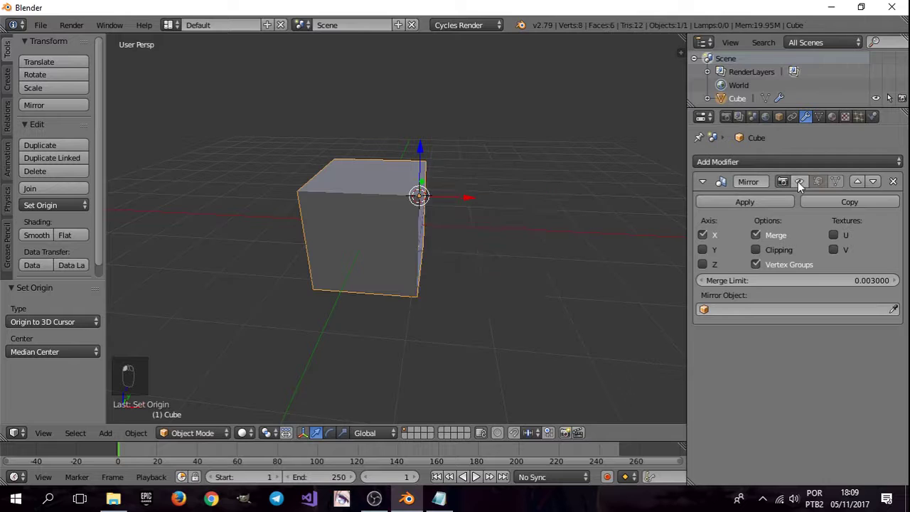
click(797, 181)
Step: In Edit Mode with face selection, inset the original cube's end face opposite the mirror seam and extrude it outward about 1.353
key(Tab)
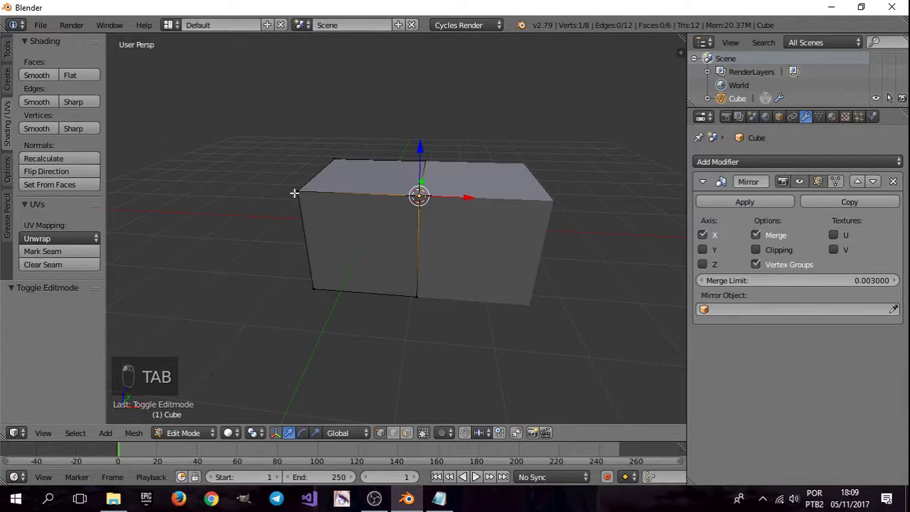
middle_drag(294, 193, 359, 231)
key(ctrl+Tab)
click(359, 249)
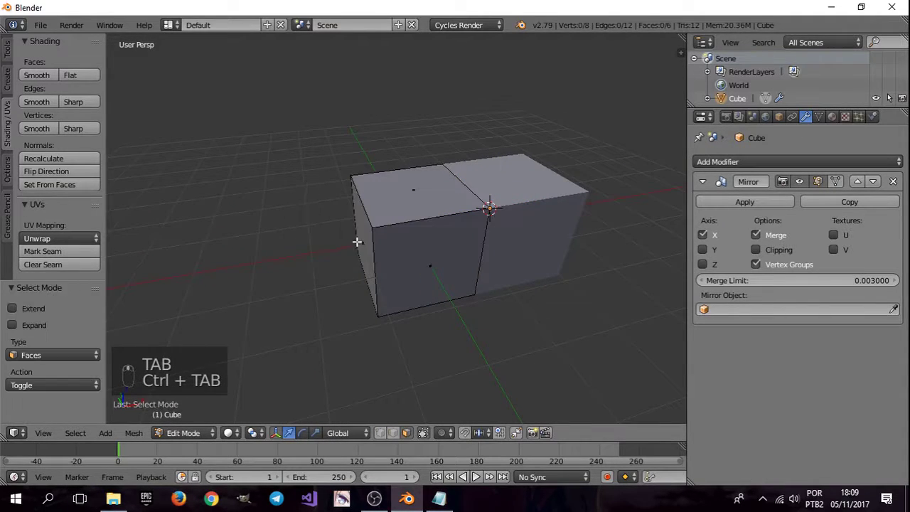
right_click(362, 244)
key(i)
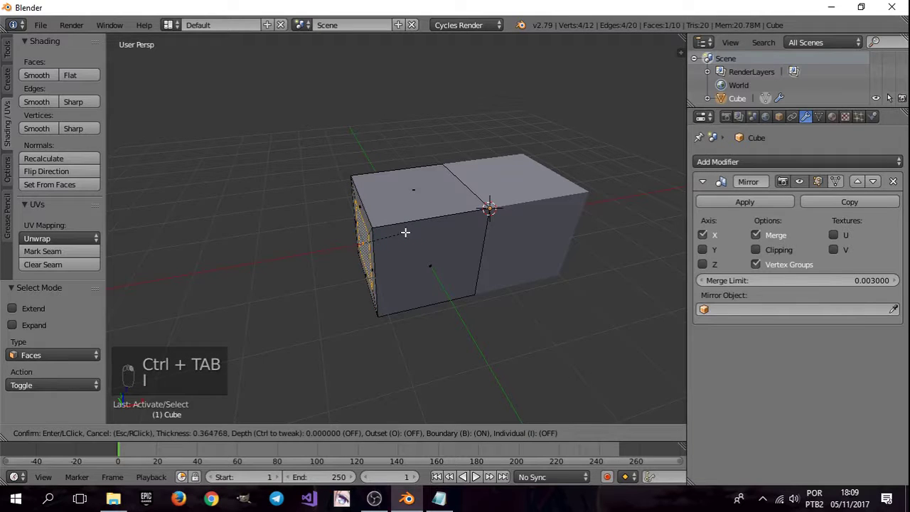
click(412, 231)
key(e)
click(350, 246)
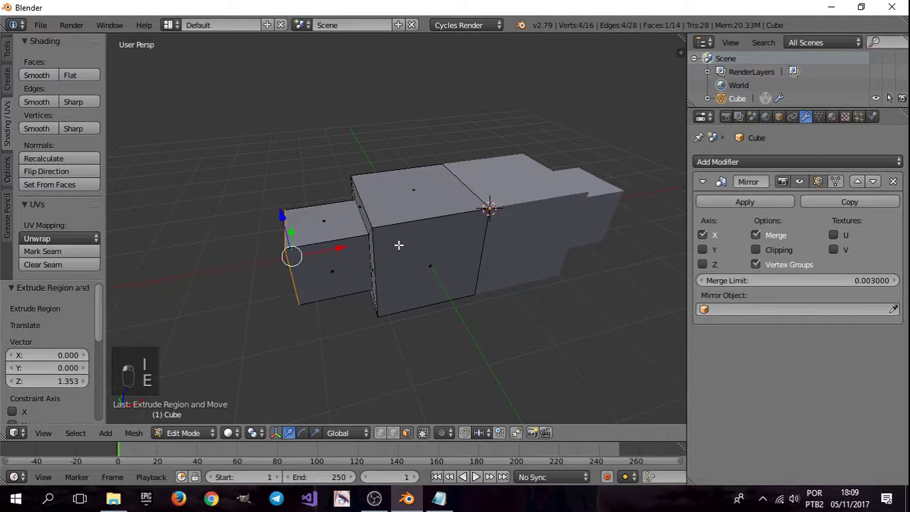
Step: Bevel the edges of the extruded block's end face with an offset of about 0.417 and one segment
middle_drag(397, 249, 402, 248)
key(ctrl+b)
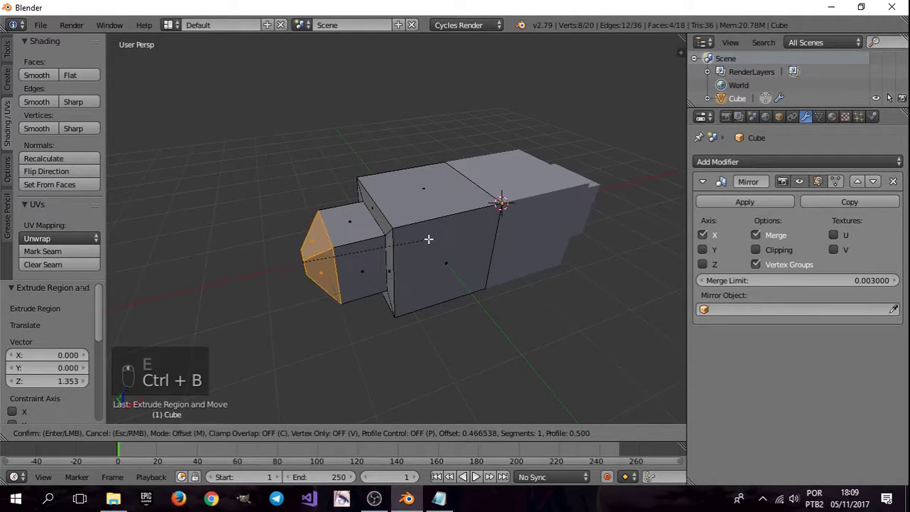
click(426, 240)
scroll(425, 239, up, 4)
scroll(426, 239, down, 5)
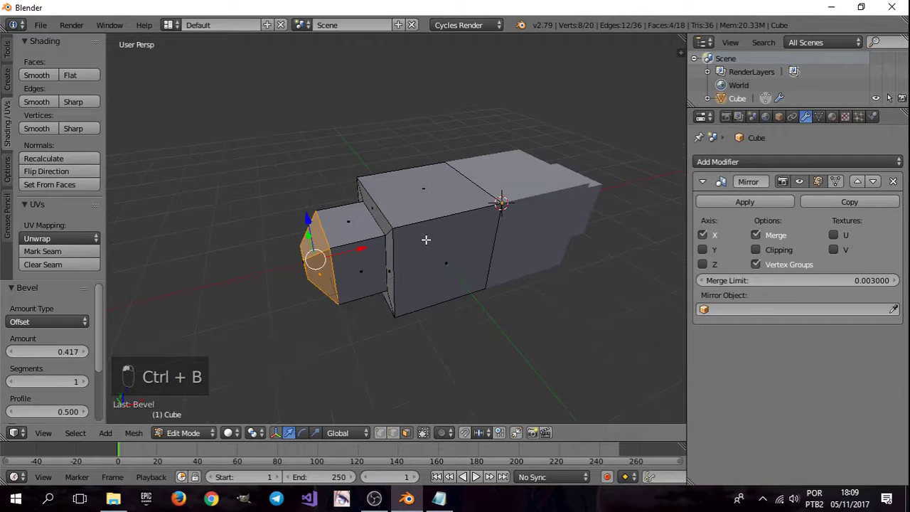
mouse_move(425, 239)
middle_down()
mouse_move(474, 249)
mouse_move(383, 216)
mouse_move(376, 236)
mouse_move(379, 203)
mouse_move(440, 241)
middle_up()
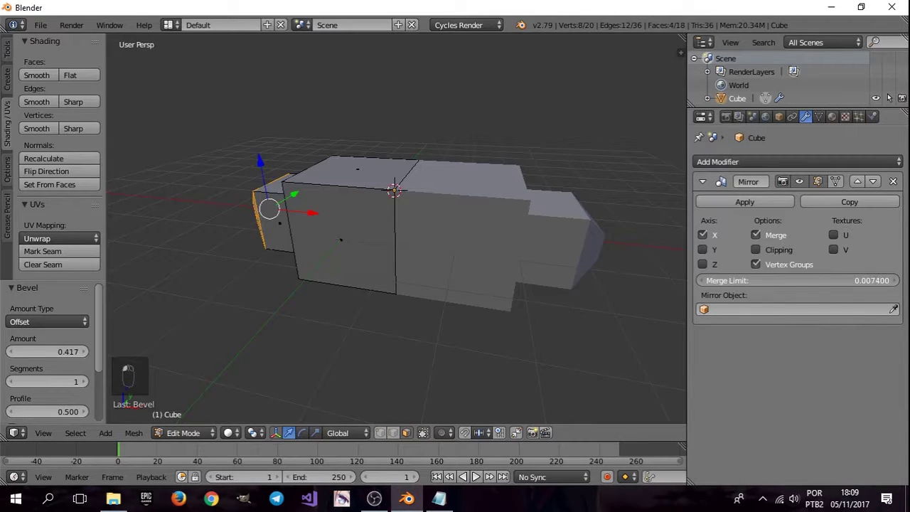
Step: Raise the Mirror modifier's merge limit to 0.0099 and inspect the seam between the two halves
drag(814, 280, 815, 280)
scroll(398, 191, up, 2)
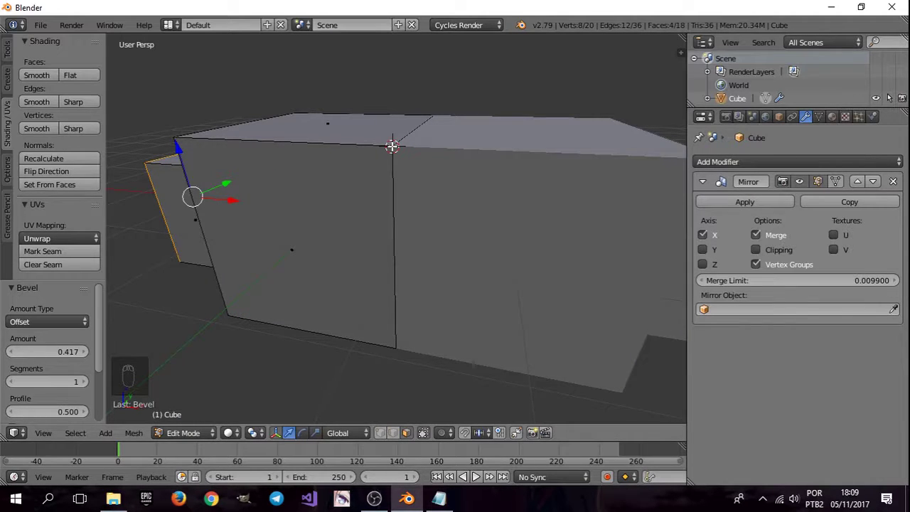
scroll(464, 190, down, 1)
scroll(396, 175, up, 3)
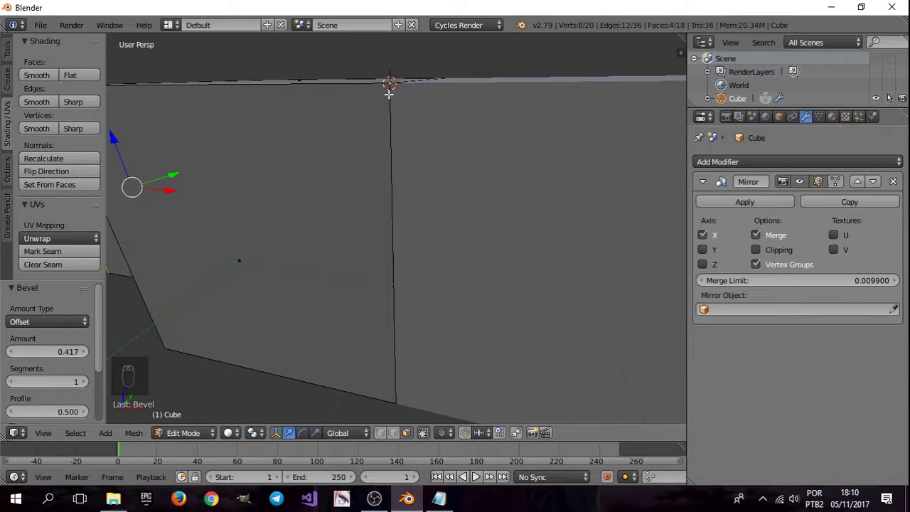
scroll(408, 142, down, 4)
Step: Inset the underside face of the original cube half by about 0.1176 and extrude it downward about 1.465
middle_drag(408, 142, 431, 177)
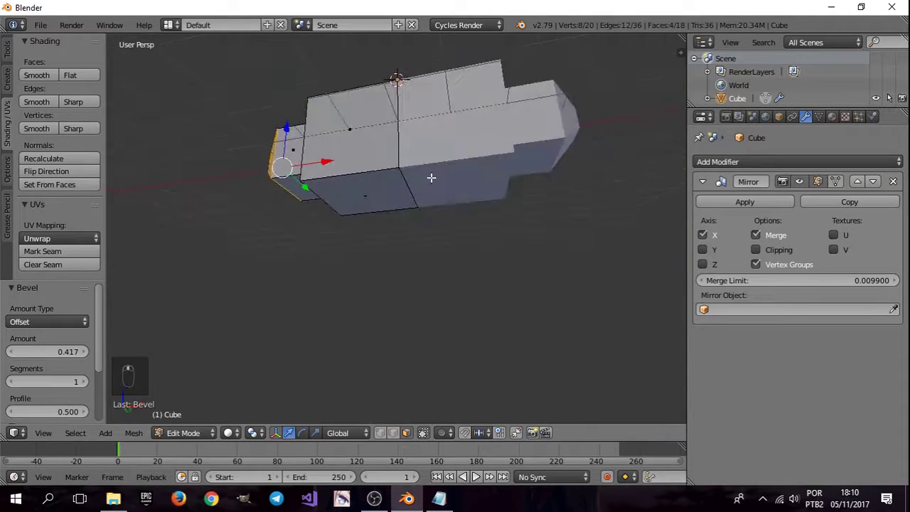
right_click(384, 194)
key(i)
click(398, 193)
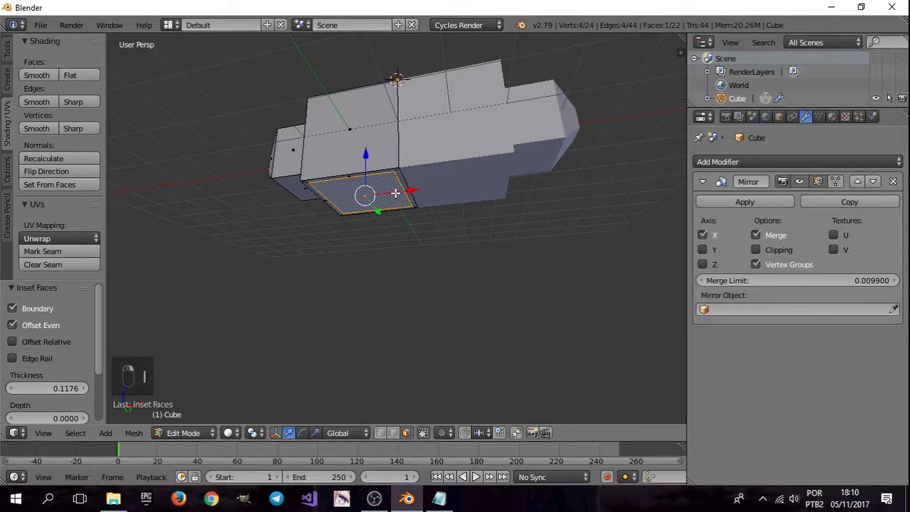
key(e)
click(420, 254)
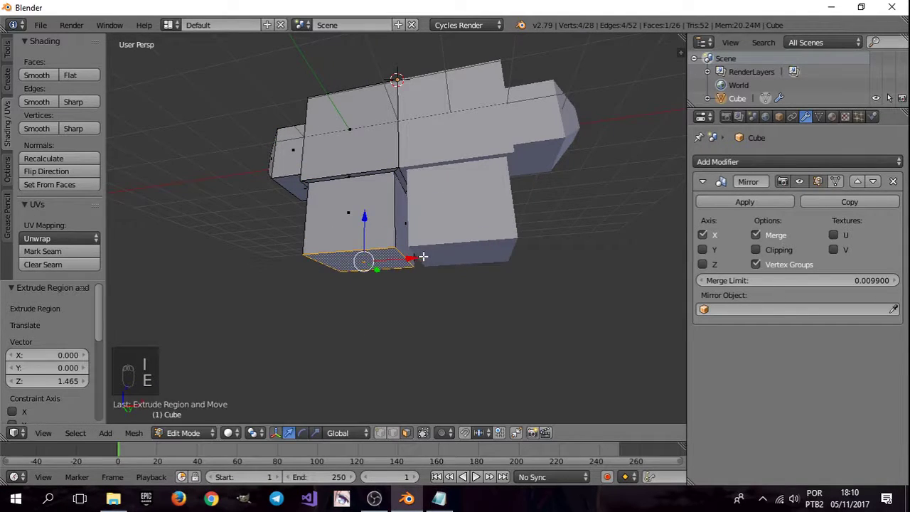
middle_drag(422, 254, 443, 268)
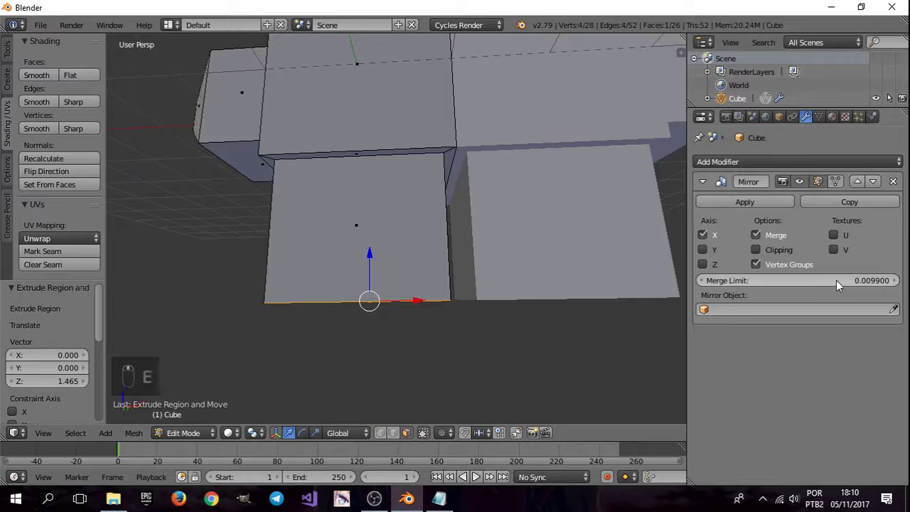
Step: Raise the Mirror modifier's merge limit to 0.271 to merge the two lower extrusions, and reduce it to 0.2276 to separate them
drag(777, 284, 845, 284)
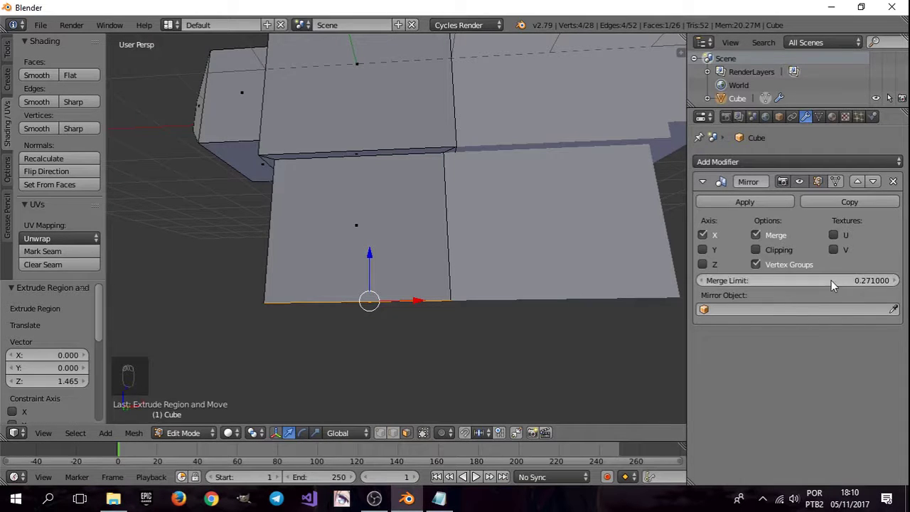
middle_drag(481, 207, 462, 192)
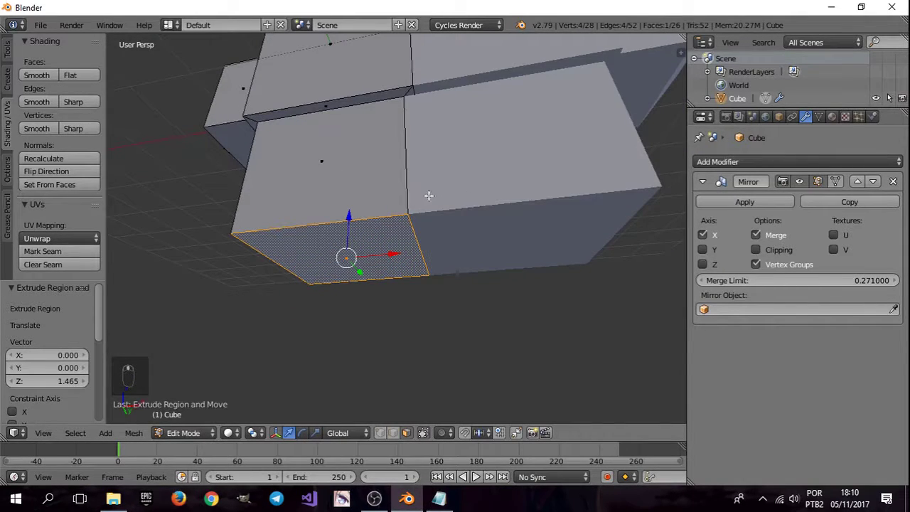
drag(855, 280, 822, 280)
middle_drag(429, 179, 431, 187)
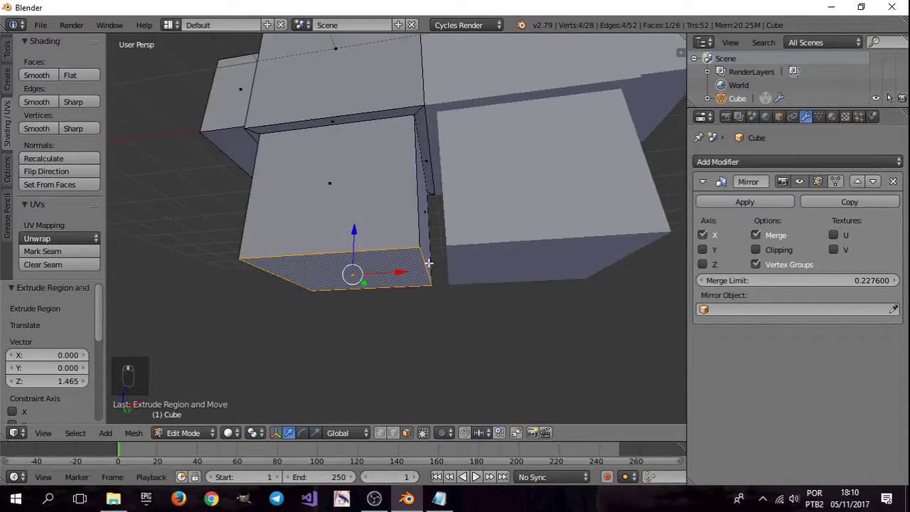
middle_drag(483, 125, 484, 184)
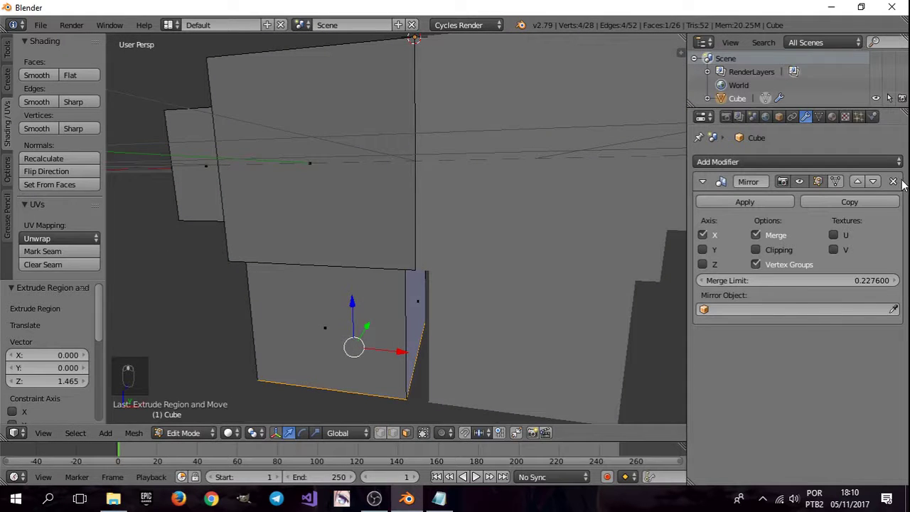
Step: Add a Subdivision Surface modifier to the mirrored cube
click(876, 162)
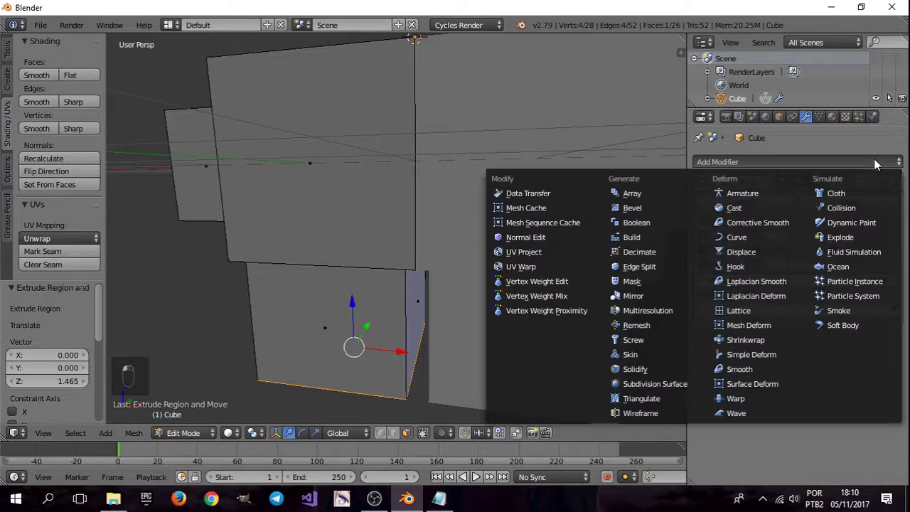
click(654, 384)
scroll(553, 264, down, 3)
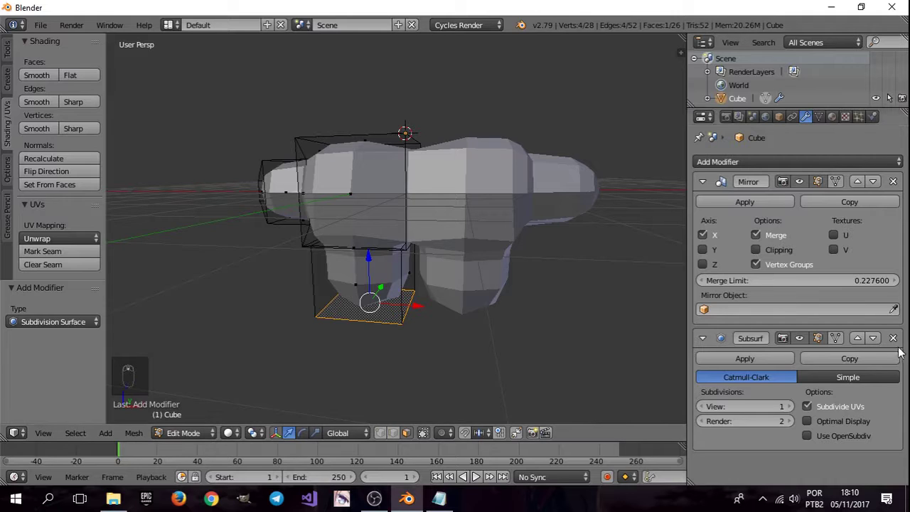
Step: Move the Subdivision Surface modifier above Mirror to compare the stacking order, and return it below Mirror
click(858, 337)
middle_drag(552, 248, 489, 226)
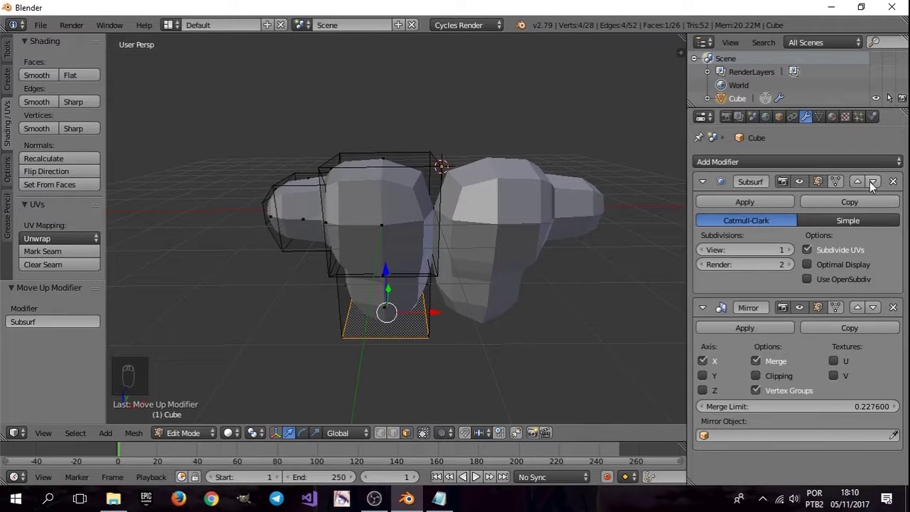
click(872, 181)
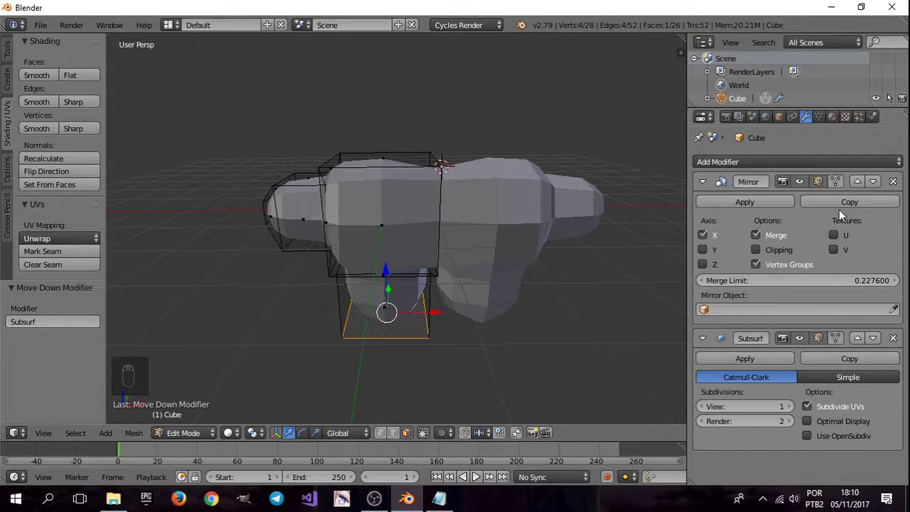
click(786, 161)
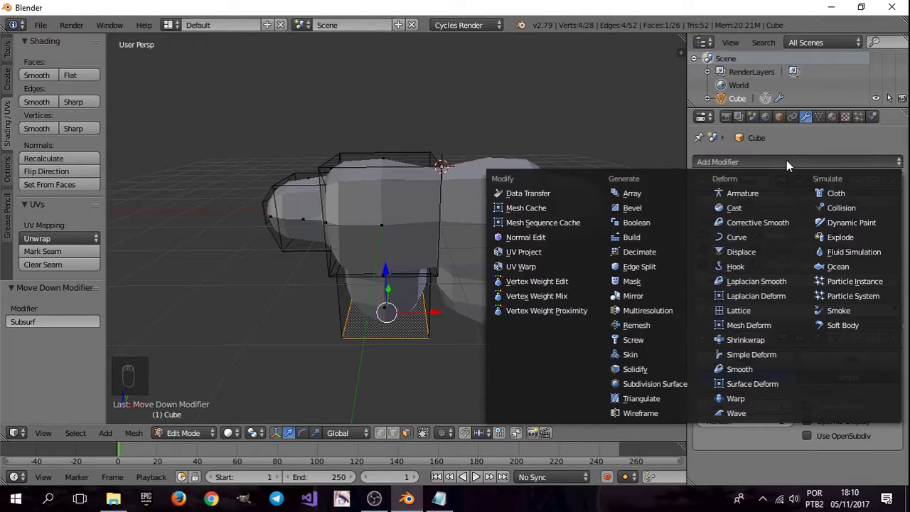
click(786, 162)
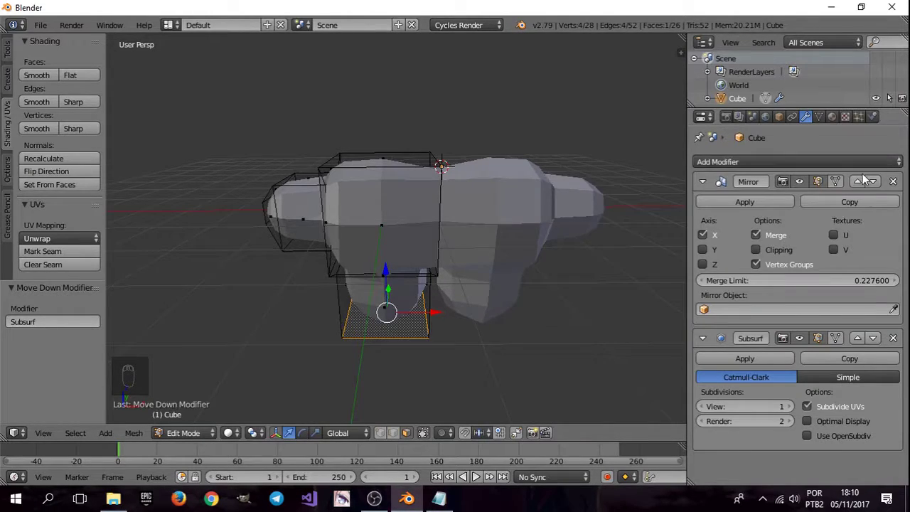
Step: Remove the Mirror and Subdivision Surface modifiers from the cube, and delete the cube in Object Mode
click(893, 182)
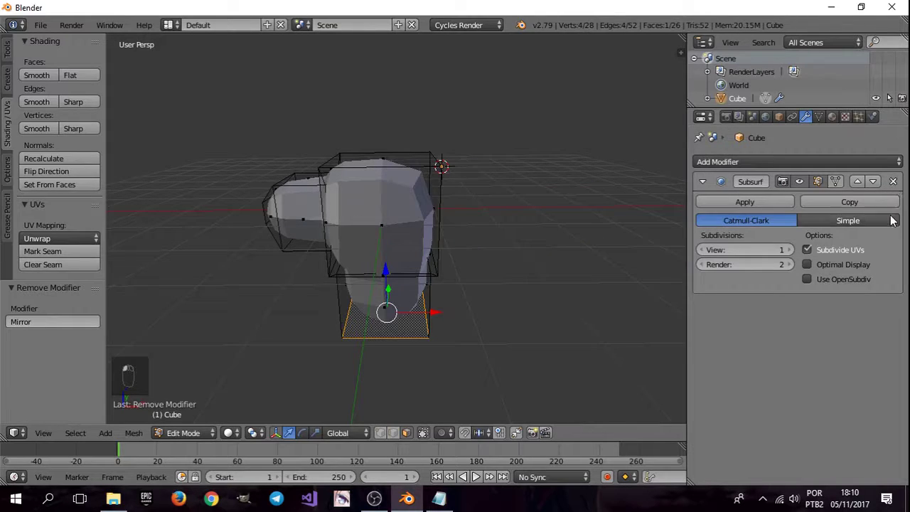
click(893, 182)
key(Tab)
key(x)
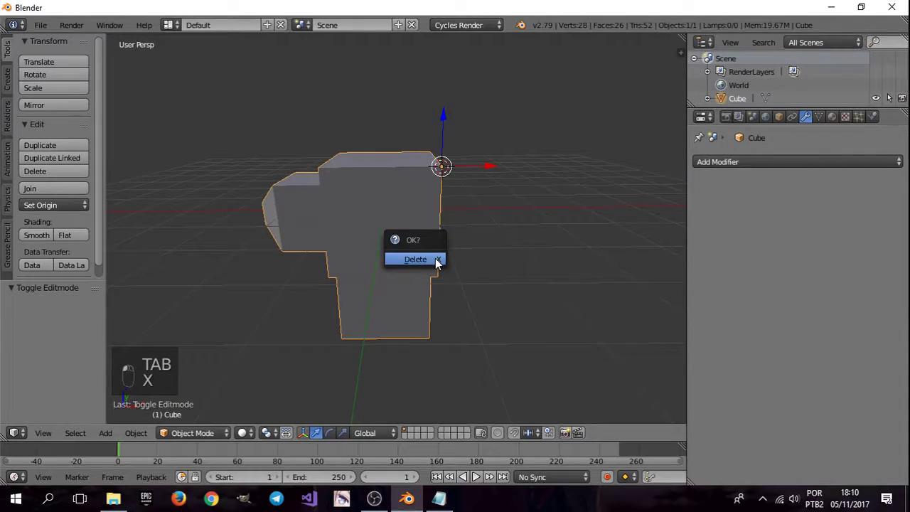